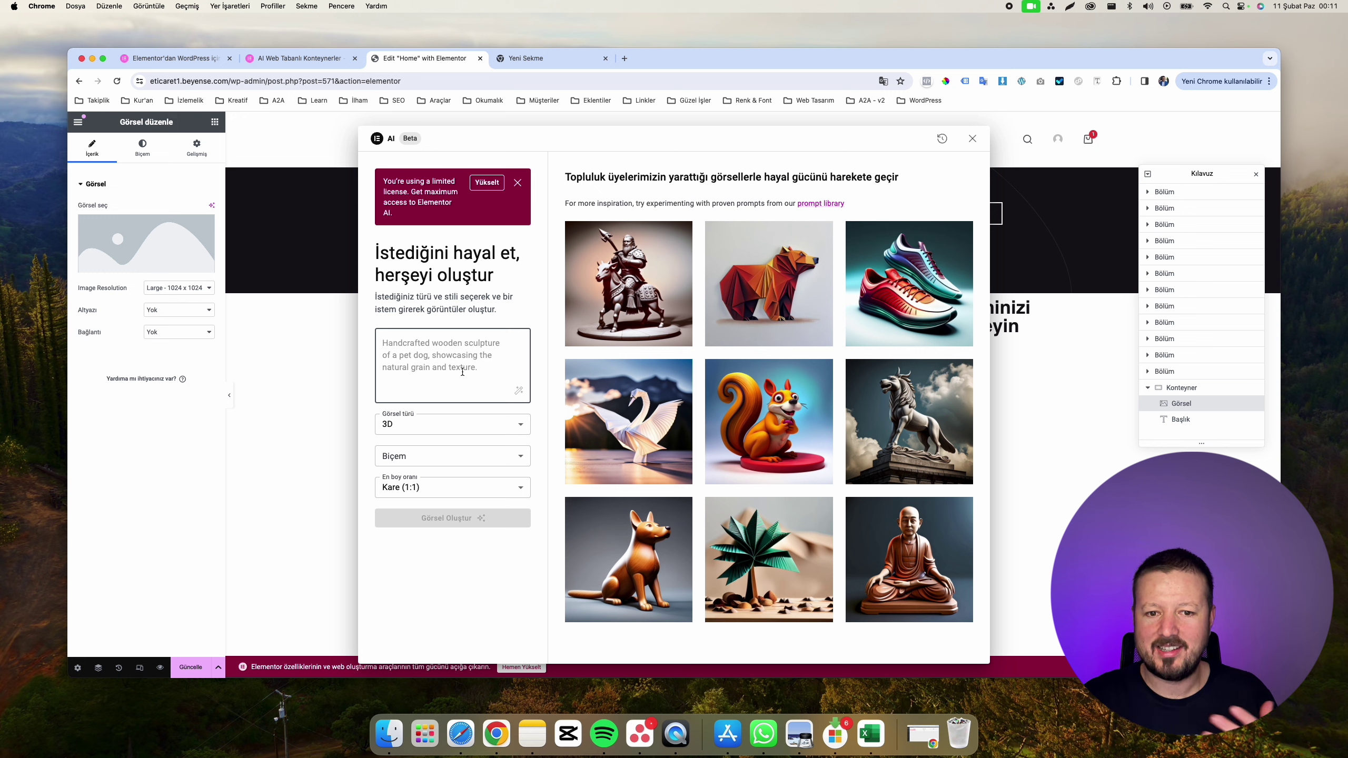
text(Kartal)
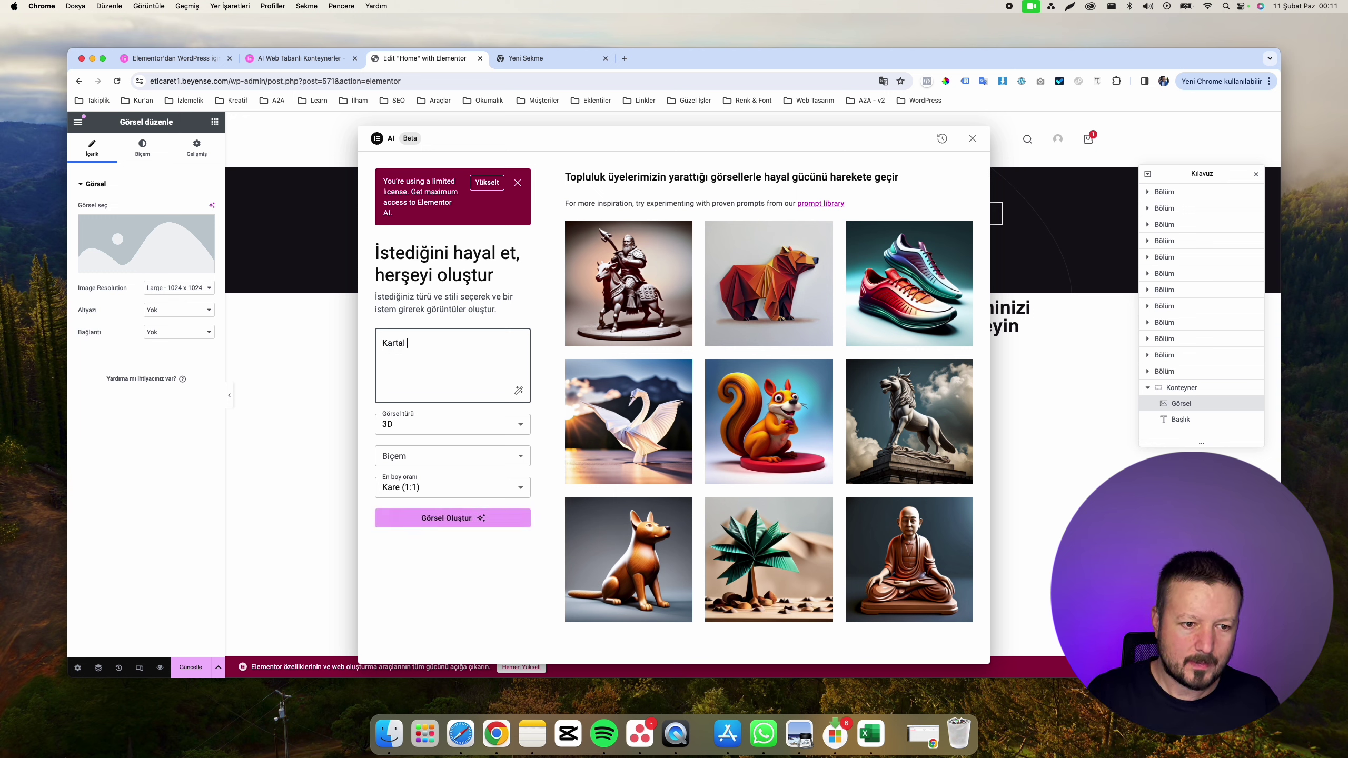
key(super+a)
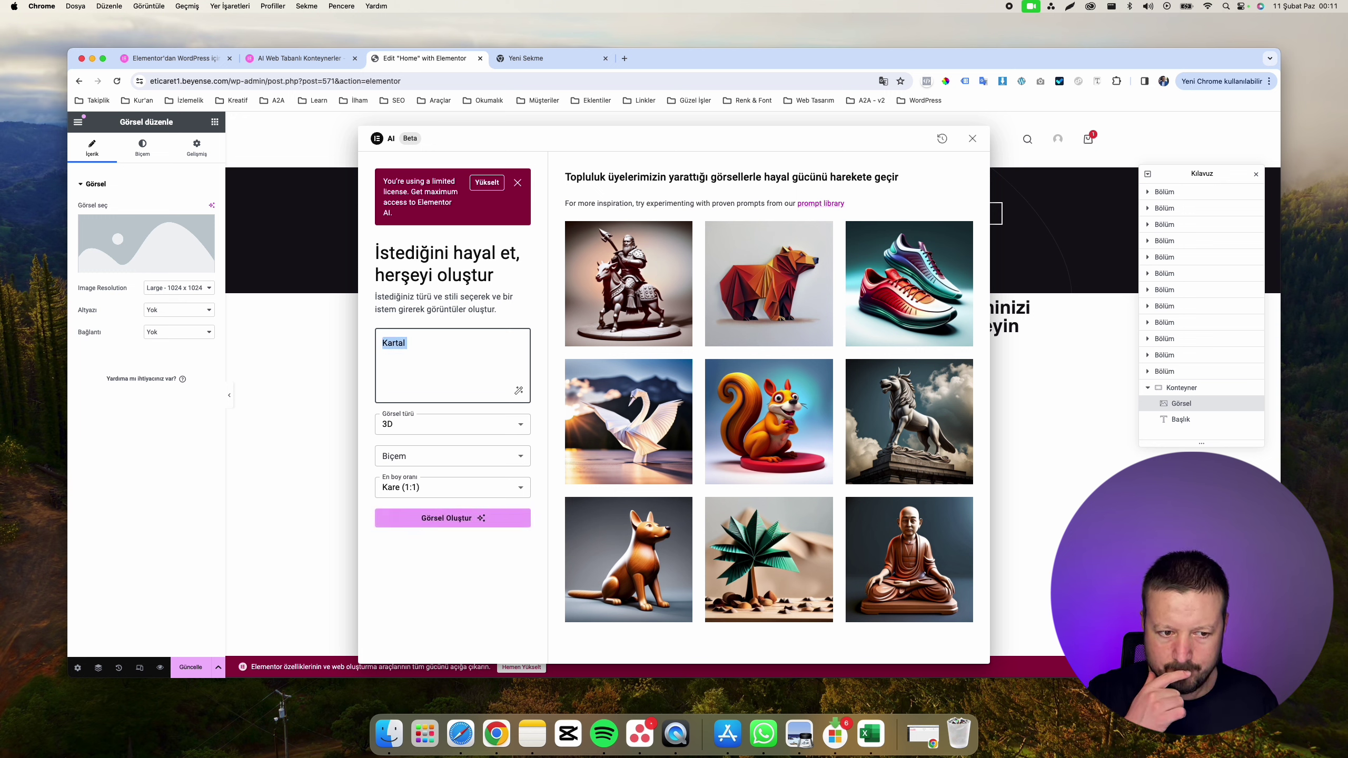
text(web tarsa)
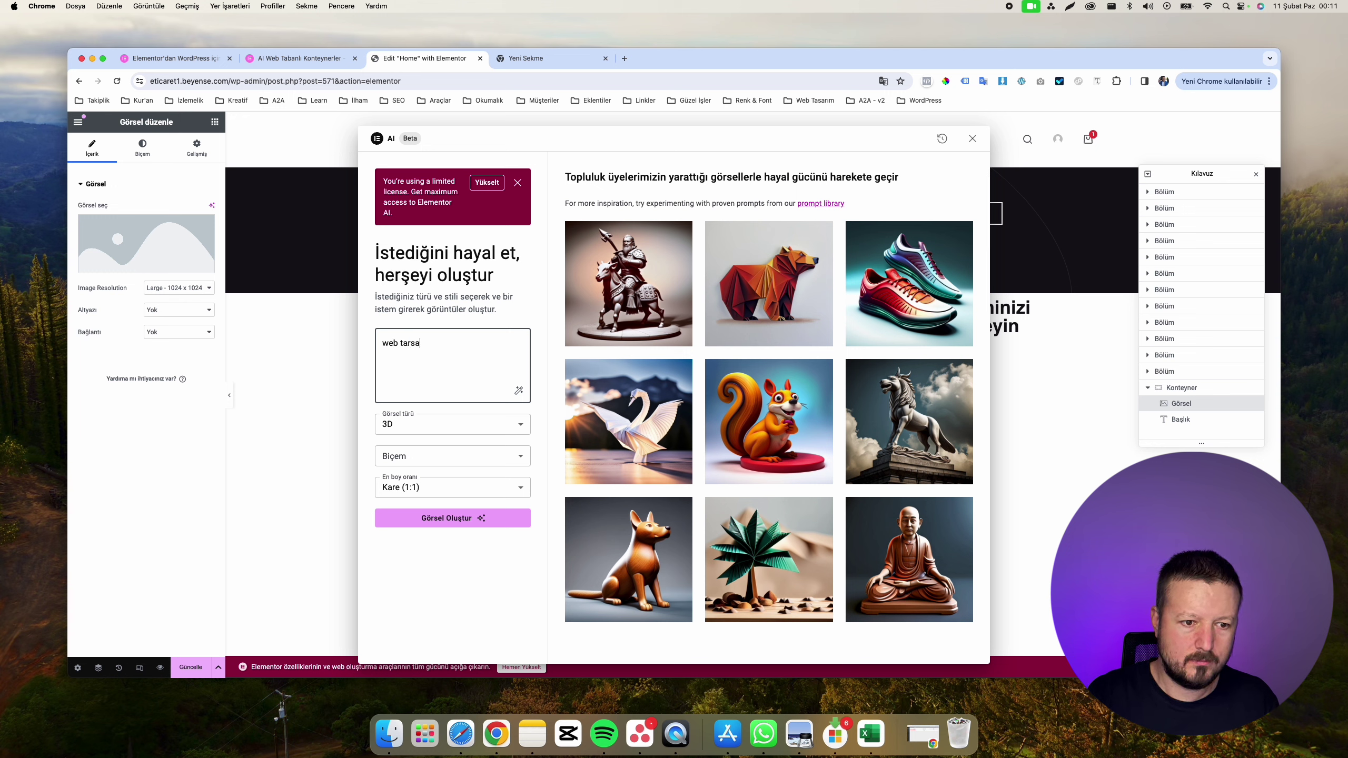
Step: Enter the image prompt "web ajansında site tasarlayan bir ekip" and generate images from it
key(super+a)
text(we)
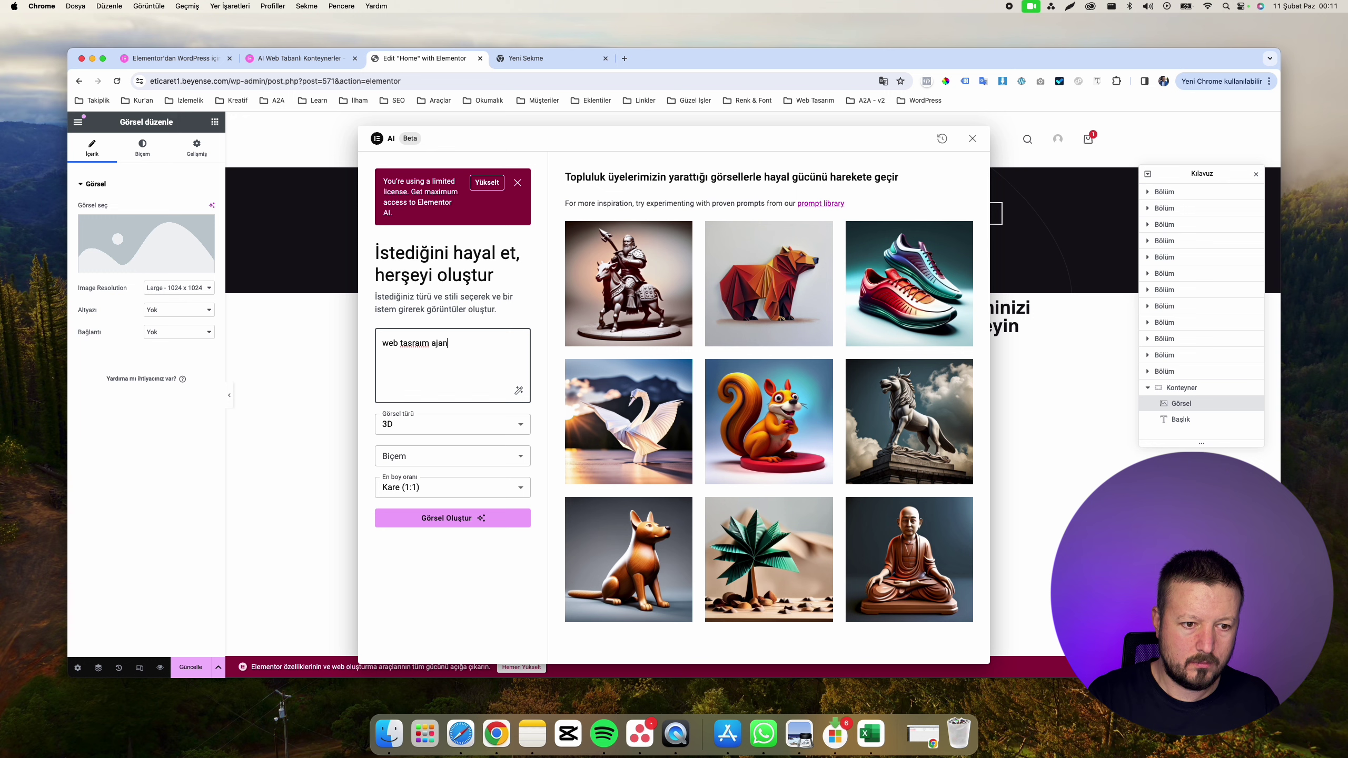
key(alt+shift+Left)
key(alt+shift+Left)
text(a site tasarlayan bir ekip)
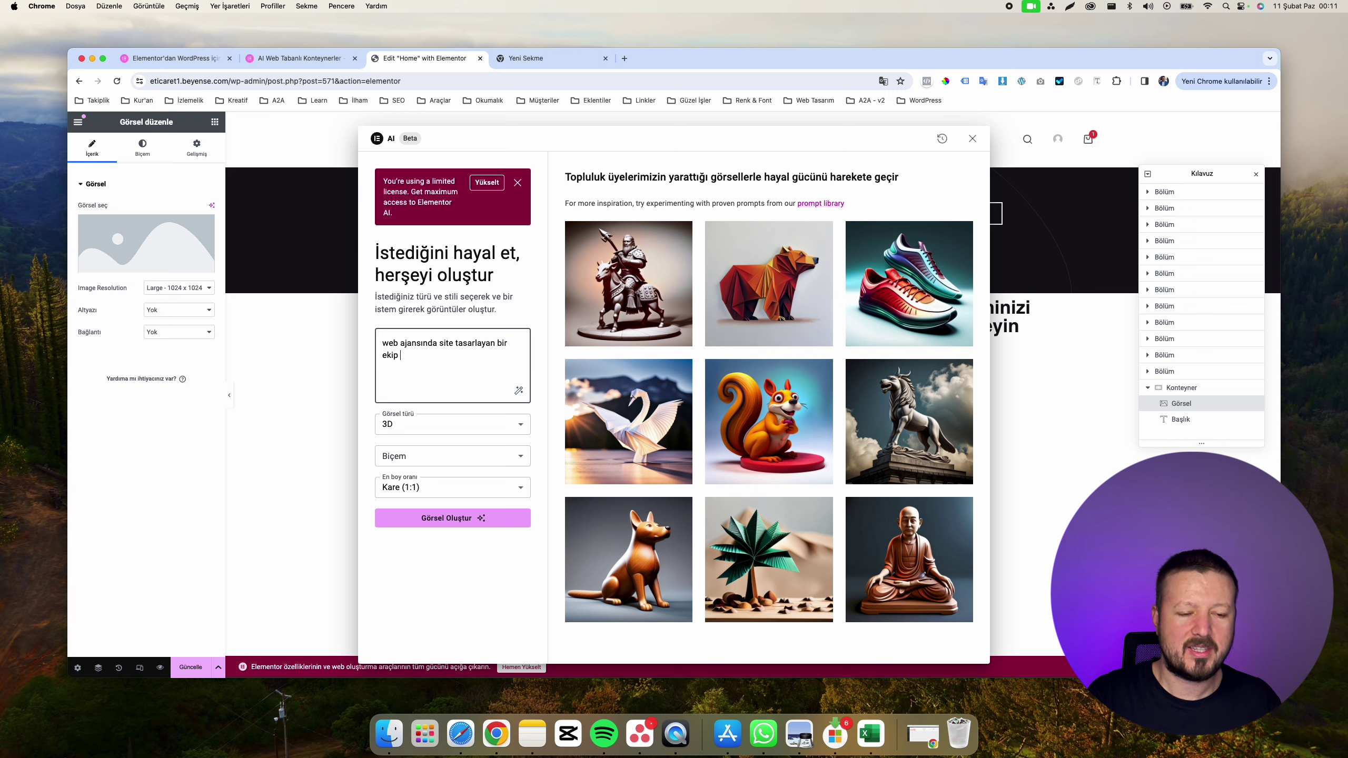
click(453, 522)
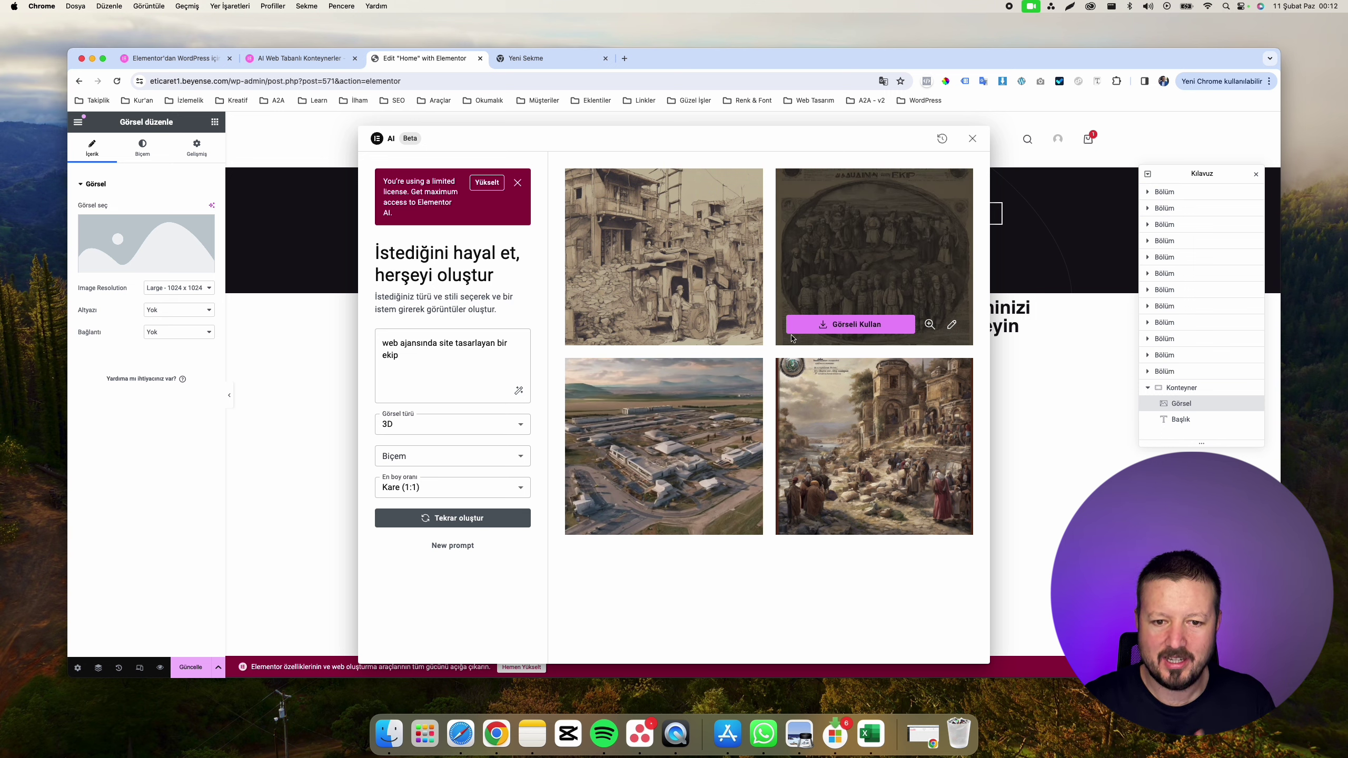
mouse_move(696, 279)
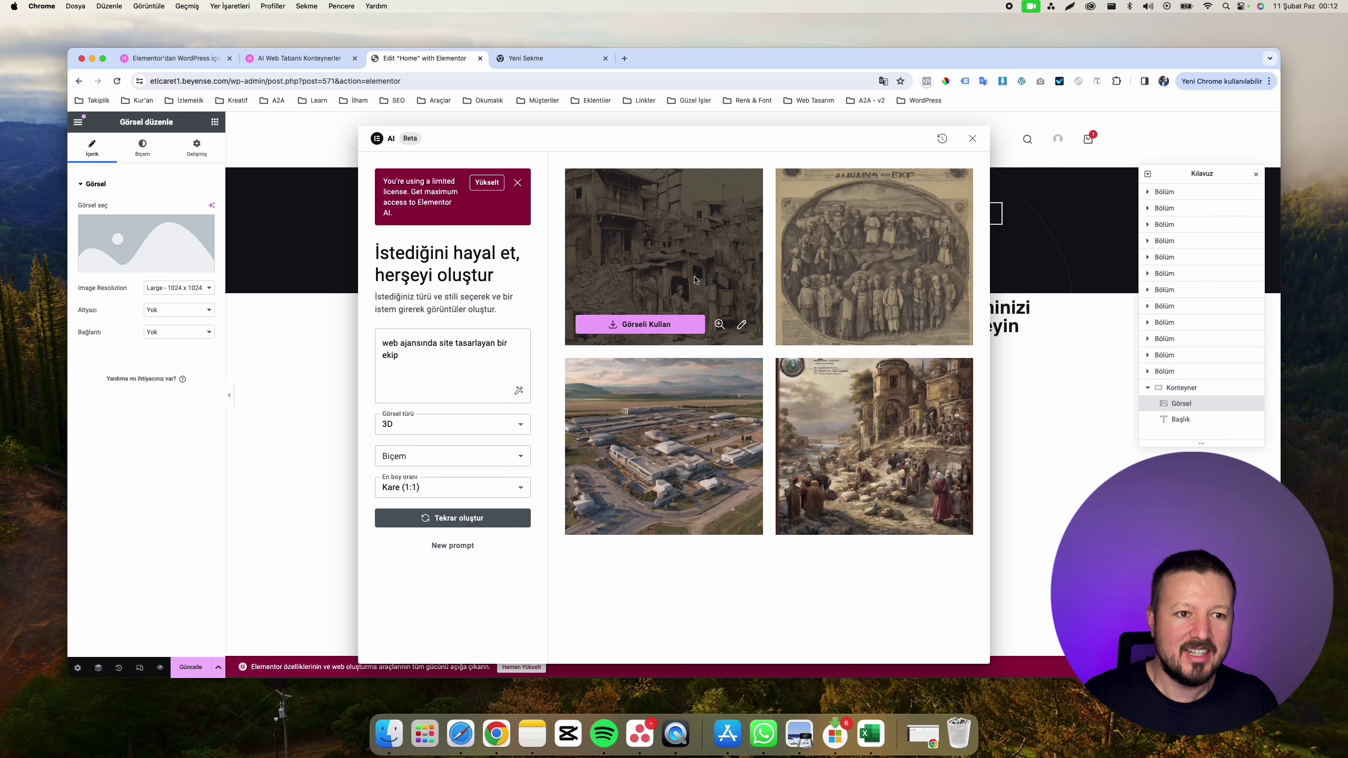
Step: Open the DeepL translator in the empty browser tab
click(574, 62)
click(518, 80)
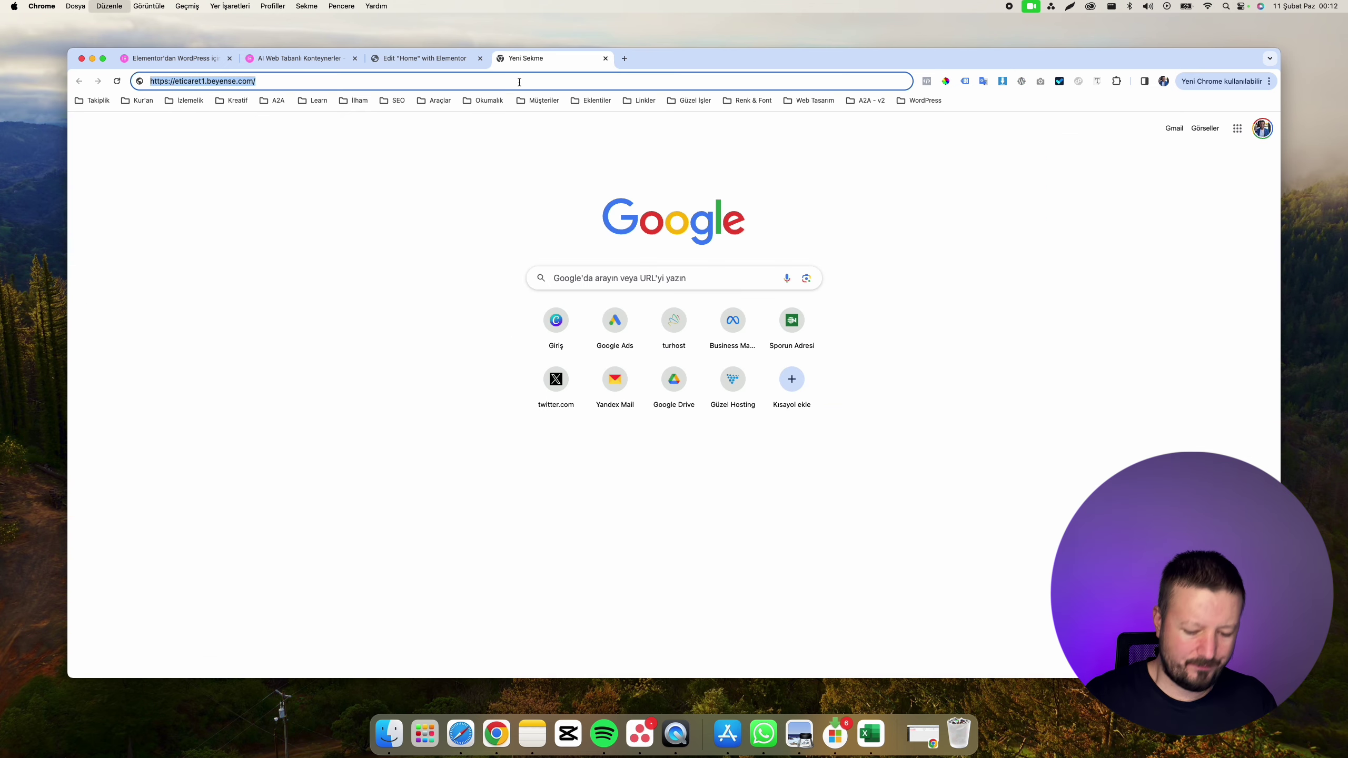
text(deepl)
key(Return)
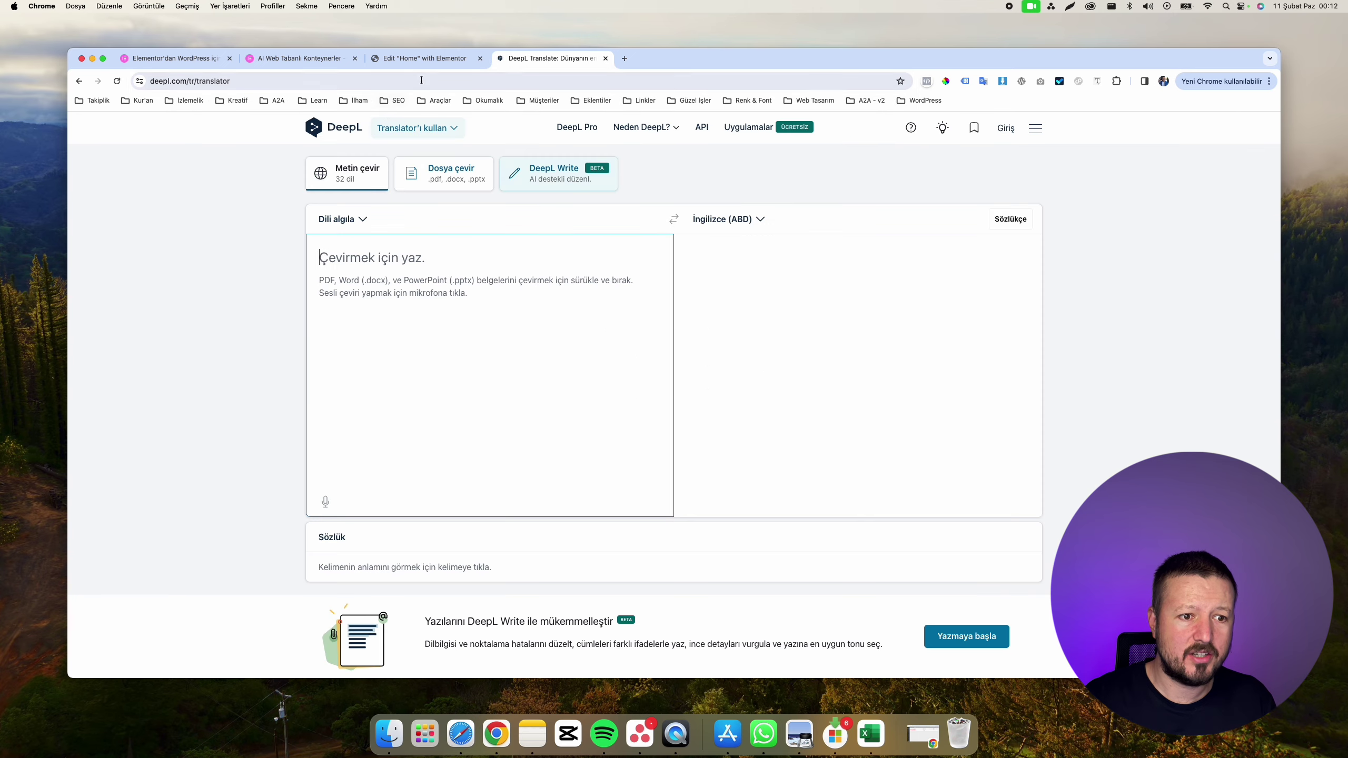
Step: Copy the Turkish image prompt from the Elementor AI dialog and translate it into English in DeepL
click(425, 60)
click(436, 341)
key(super+a)
key(super+c)
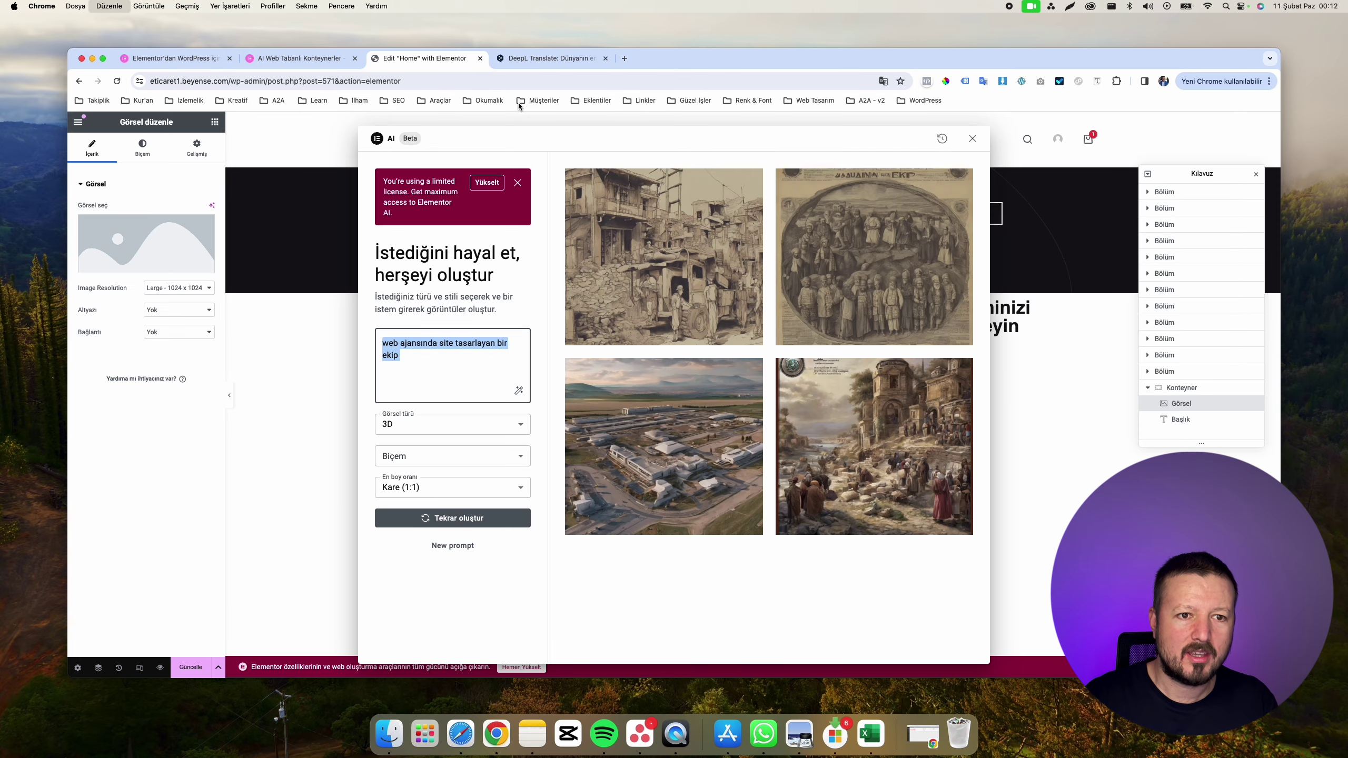
click(525, 59)
key(super+v)
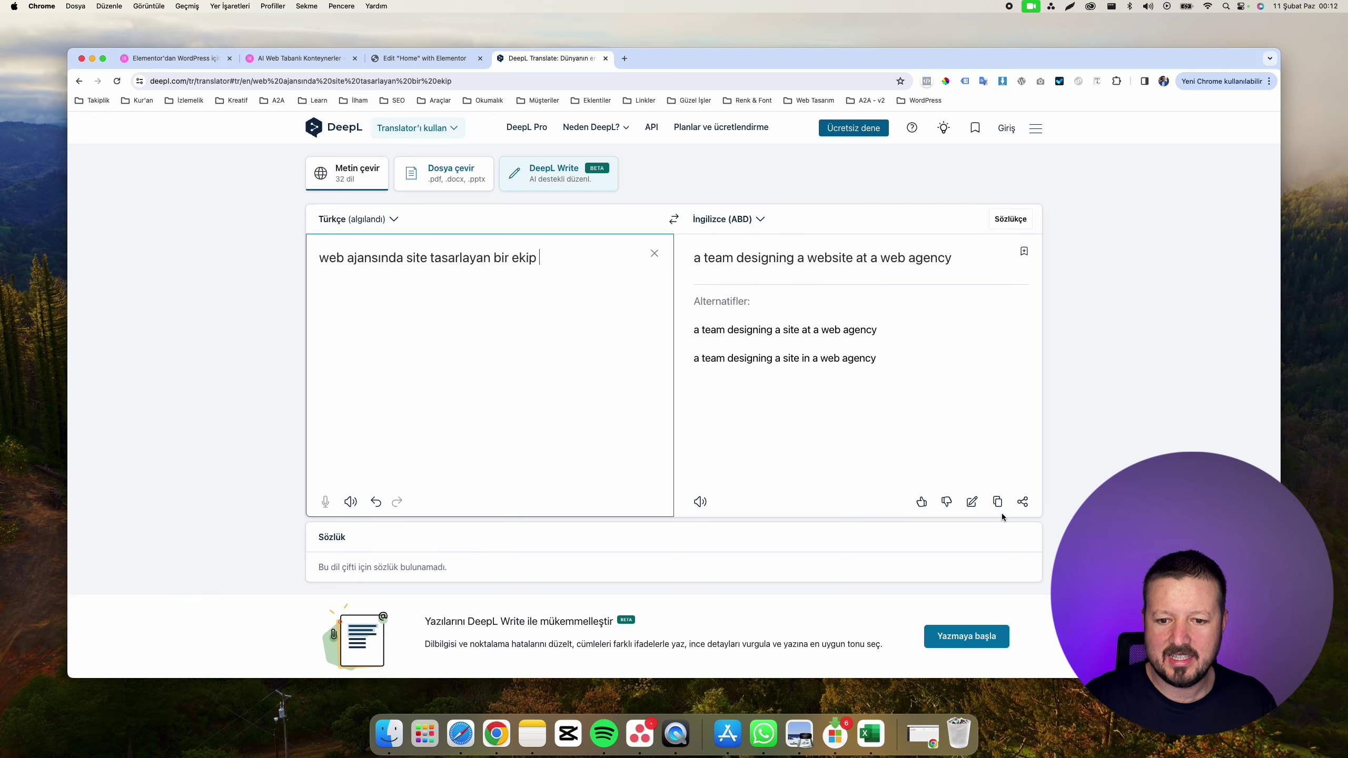
Step: Replace the Elementor AI prompt with the English translation "a team designing a website at a web agency" and regenerate the images
click(997, 502)
click(424, 59)
key(super+v)
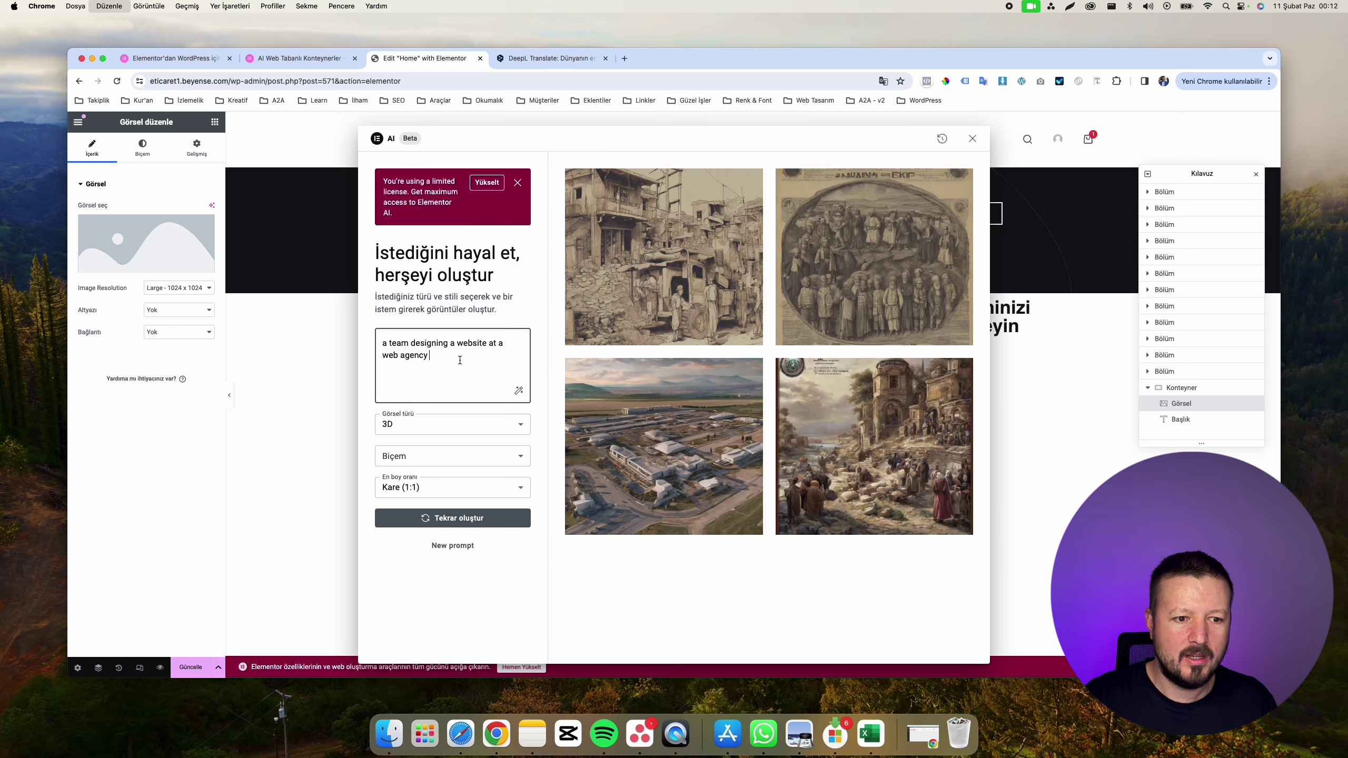
click(466, 519)
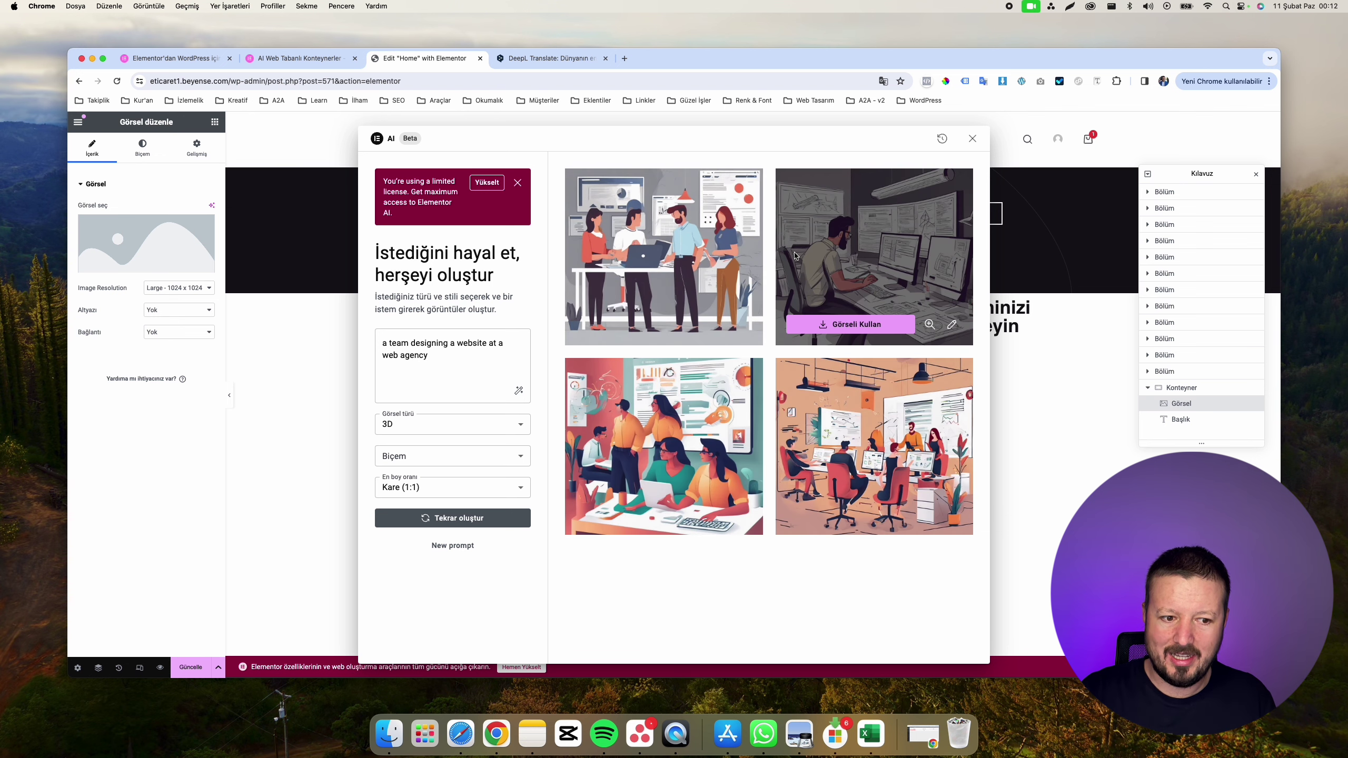
Step: Set the image style to Dijital, regenerate the images and inspect the first result up close
click(460, 457)
click(462, 429)
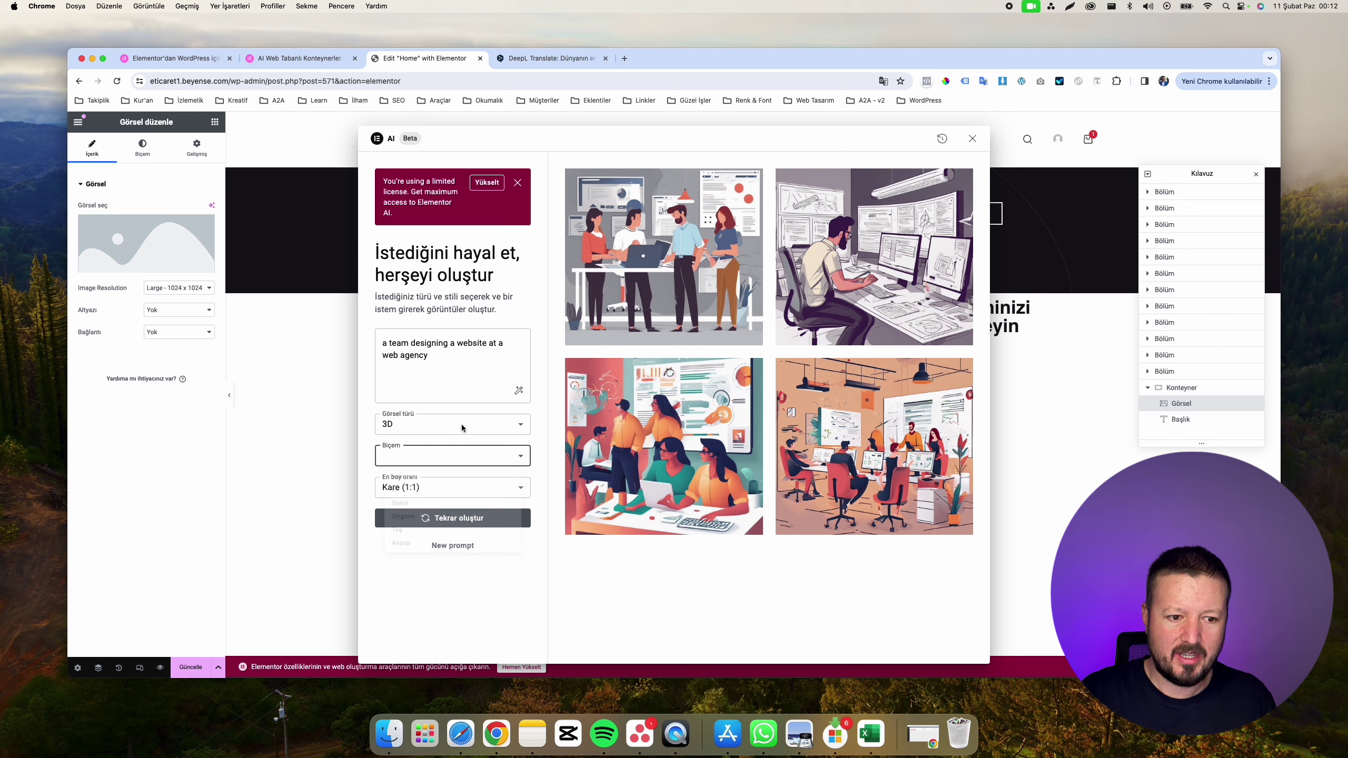
click(462, 451)
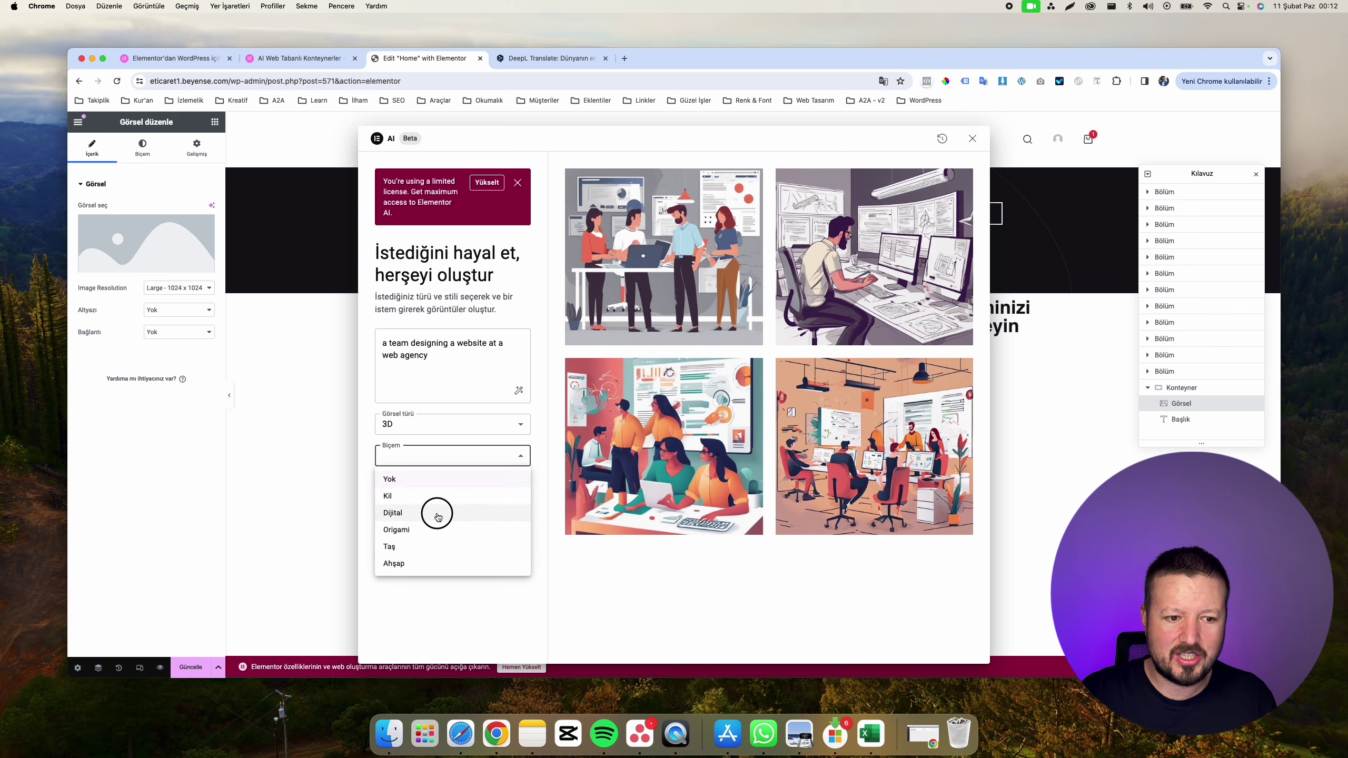
click(438, 514)
click(462, 521)
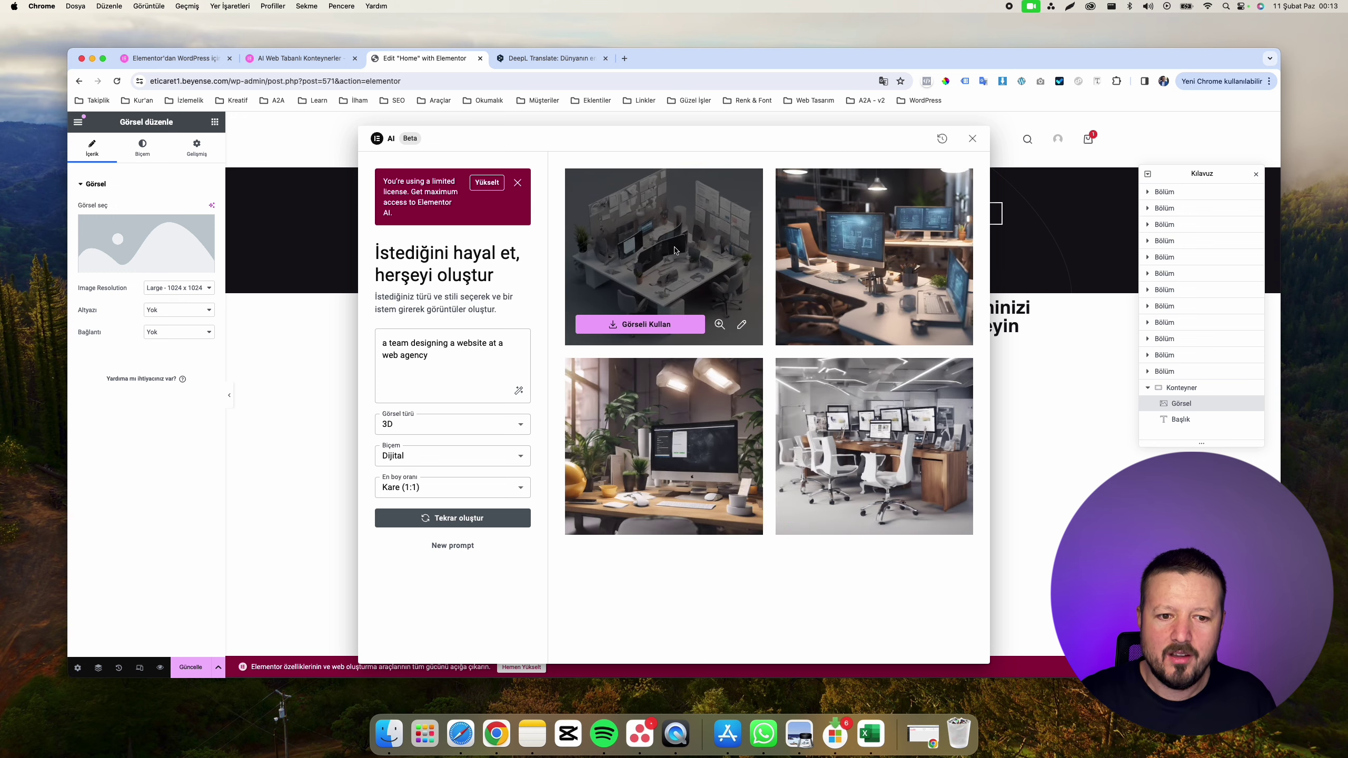
scroll(728, 202, up, 10)
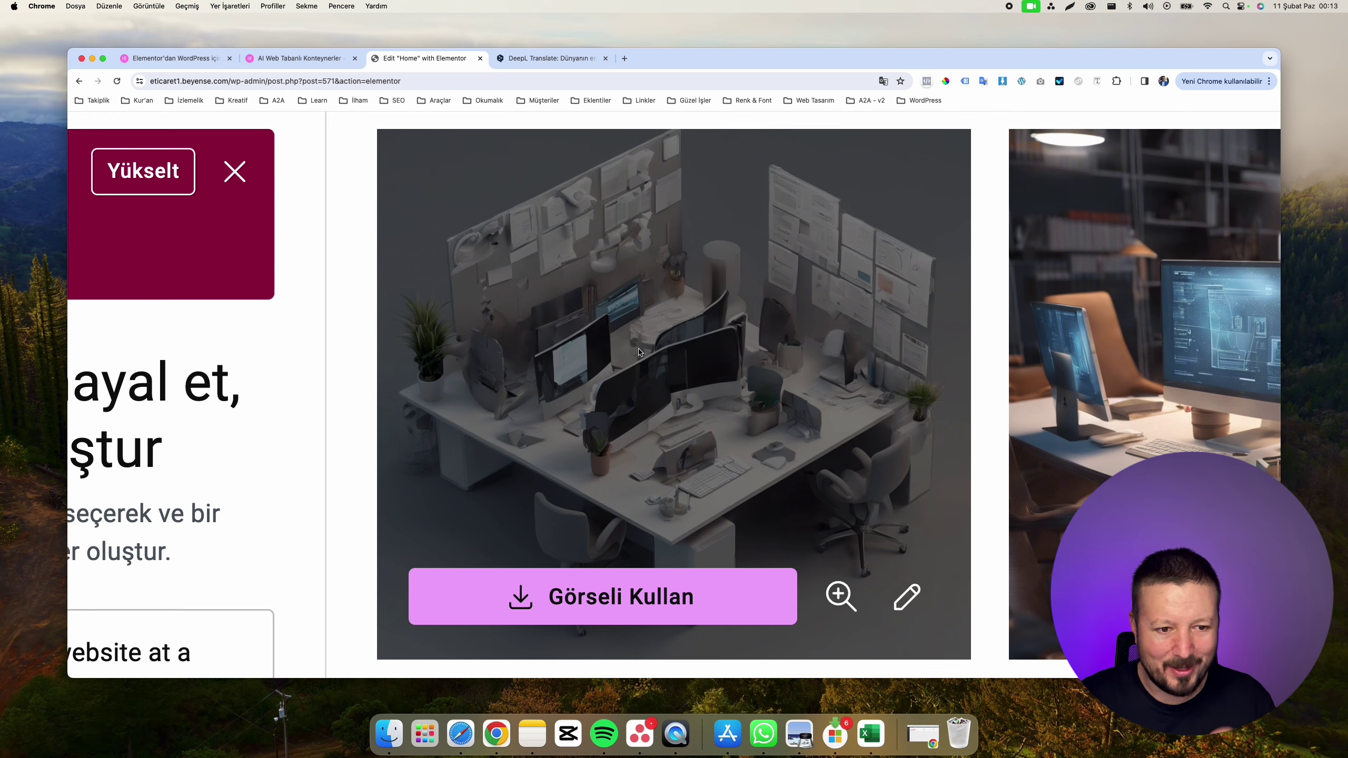
scroll(657, 355, down, 10)
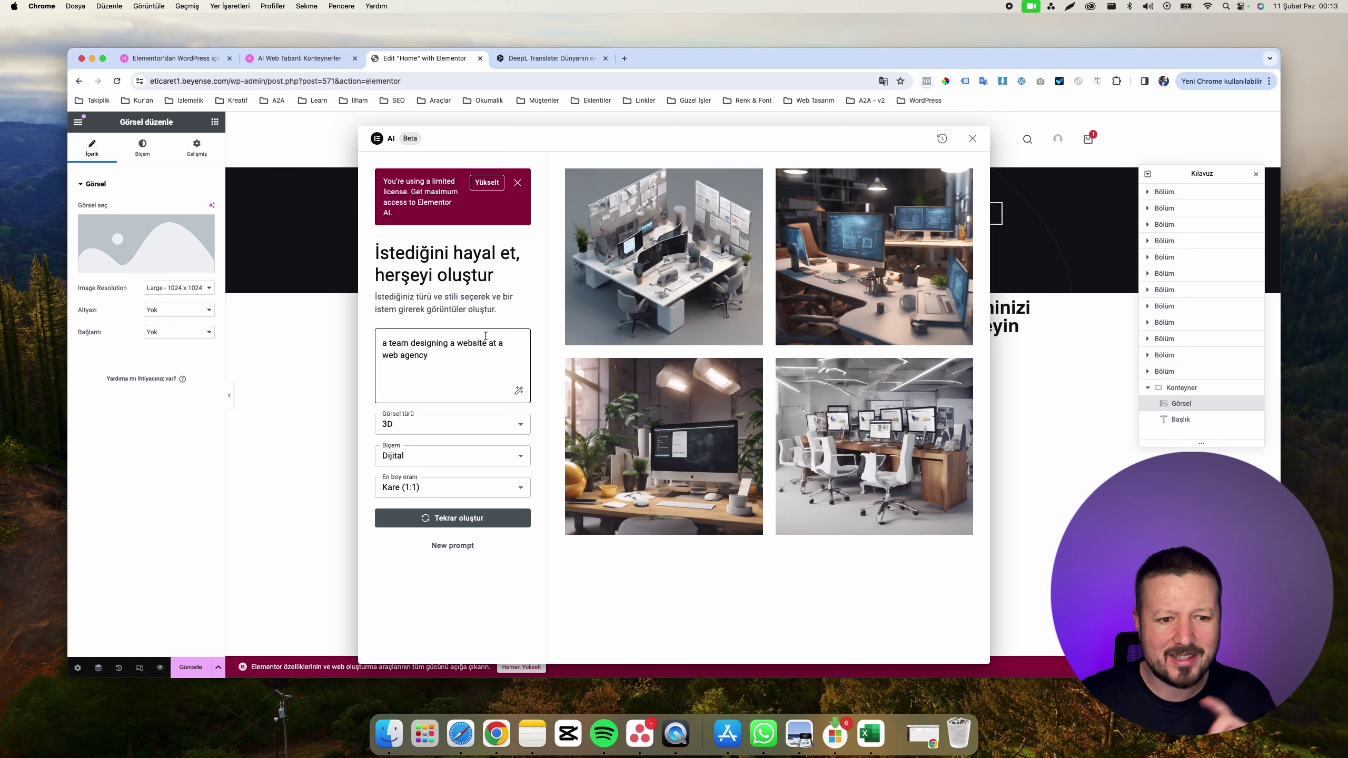
Step: Close the AI dialog and insert the media library photo of the man in the purple hoodie with a basketball into the image widget
click(971, 140)
click(773, 429)
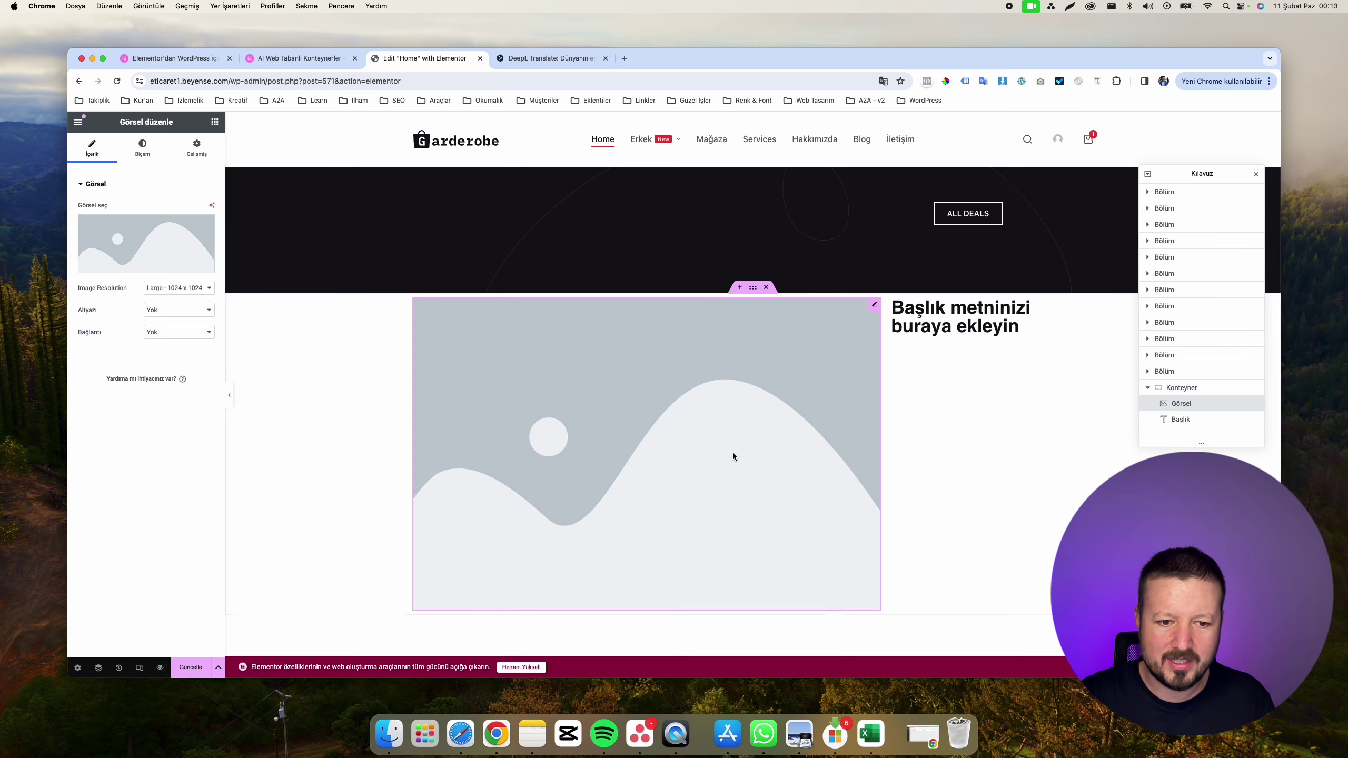
click(189, 243)
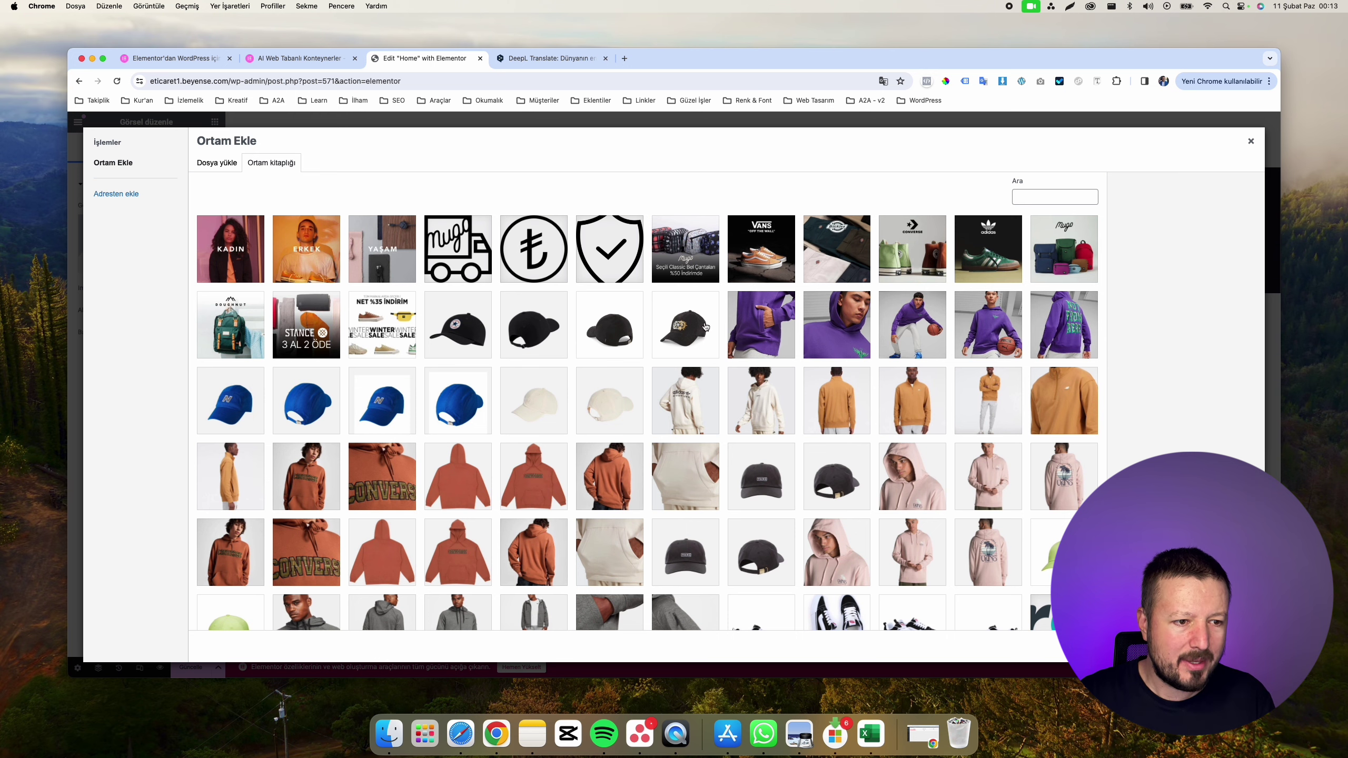
scroll(504, 321, down, 3)
scroll(505, 321, up, 3)
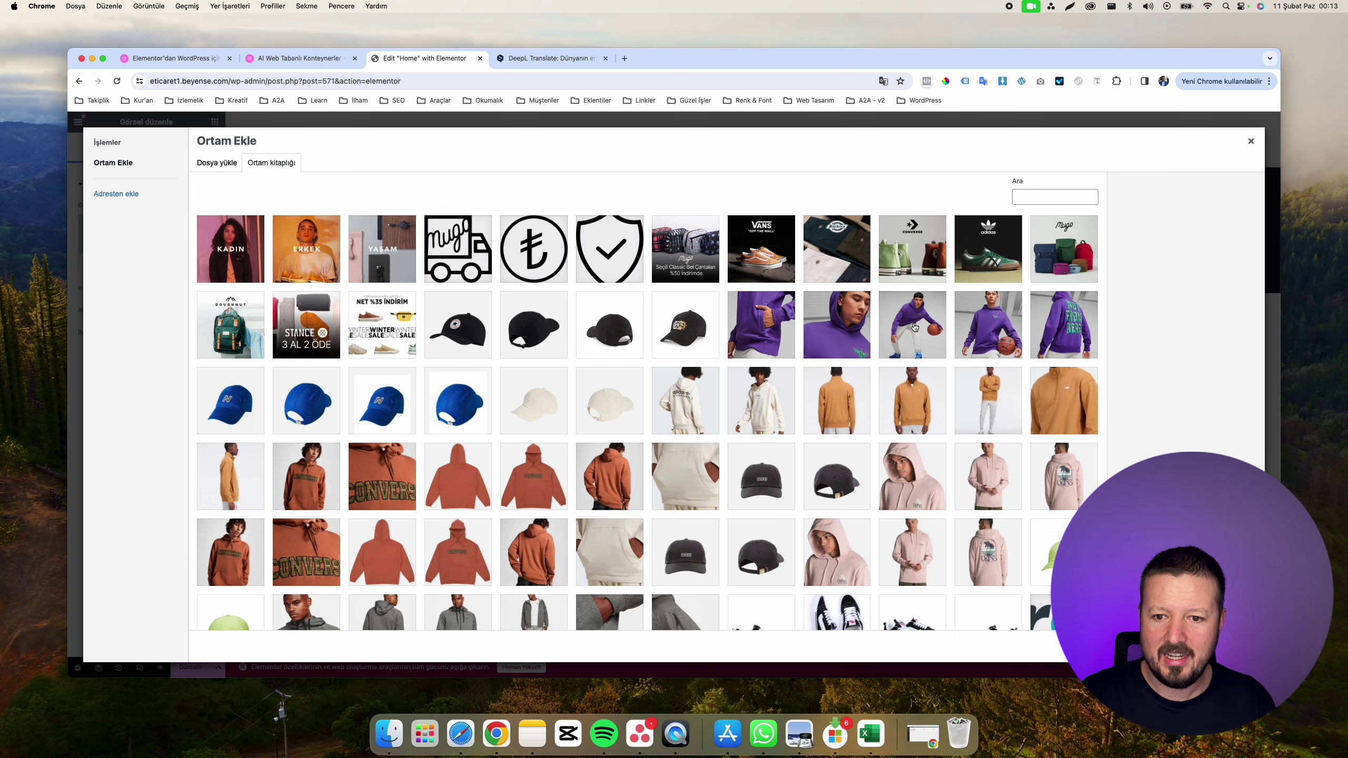
click(985, 336)
click(1230, 646)
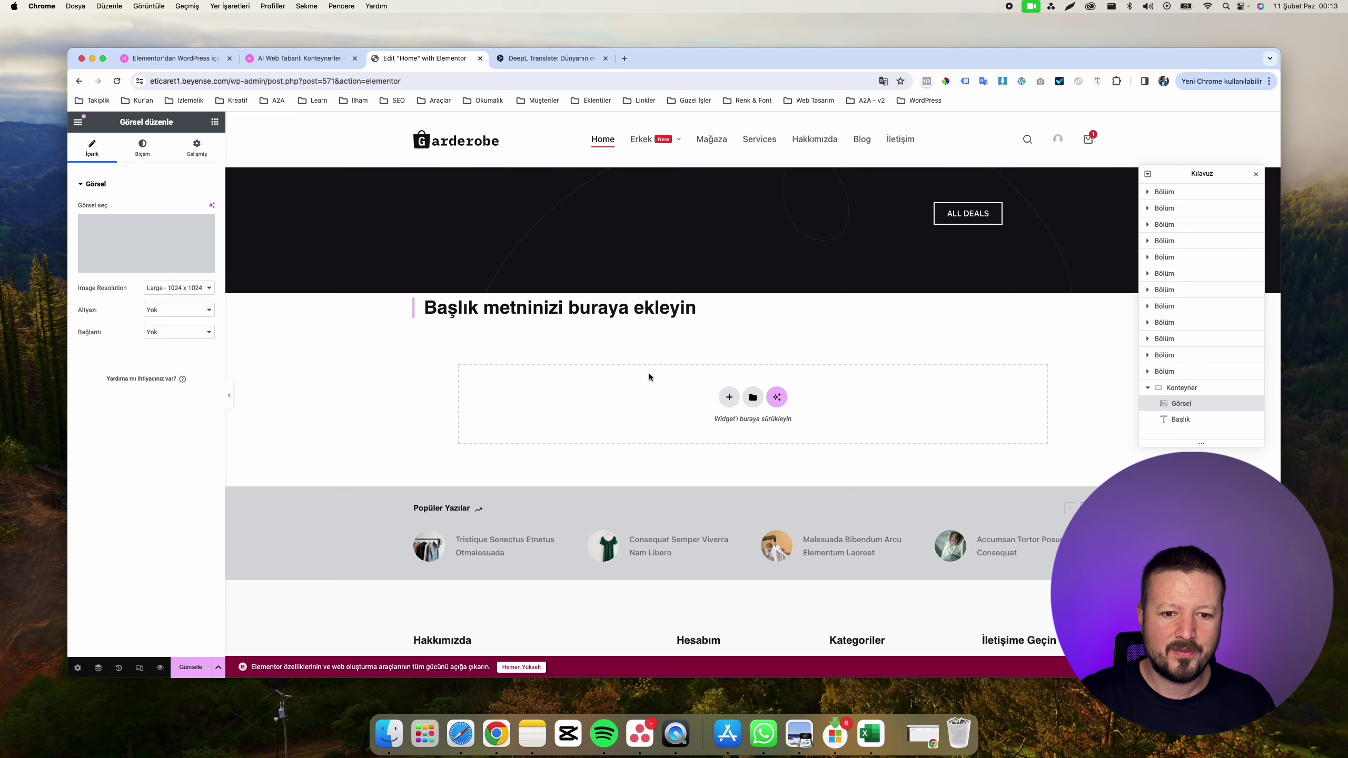
Step: Open AI editing for the purple hoodie photo, review the available tools and remove its background
click(212, 207)
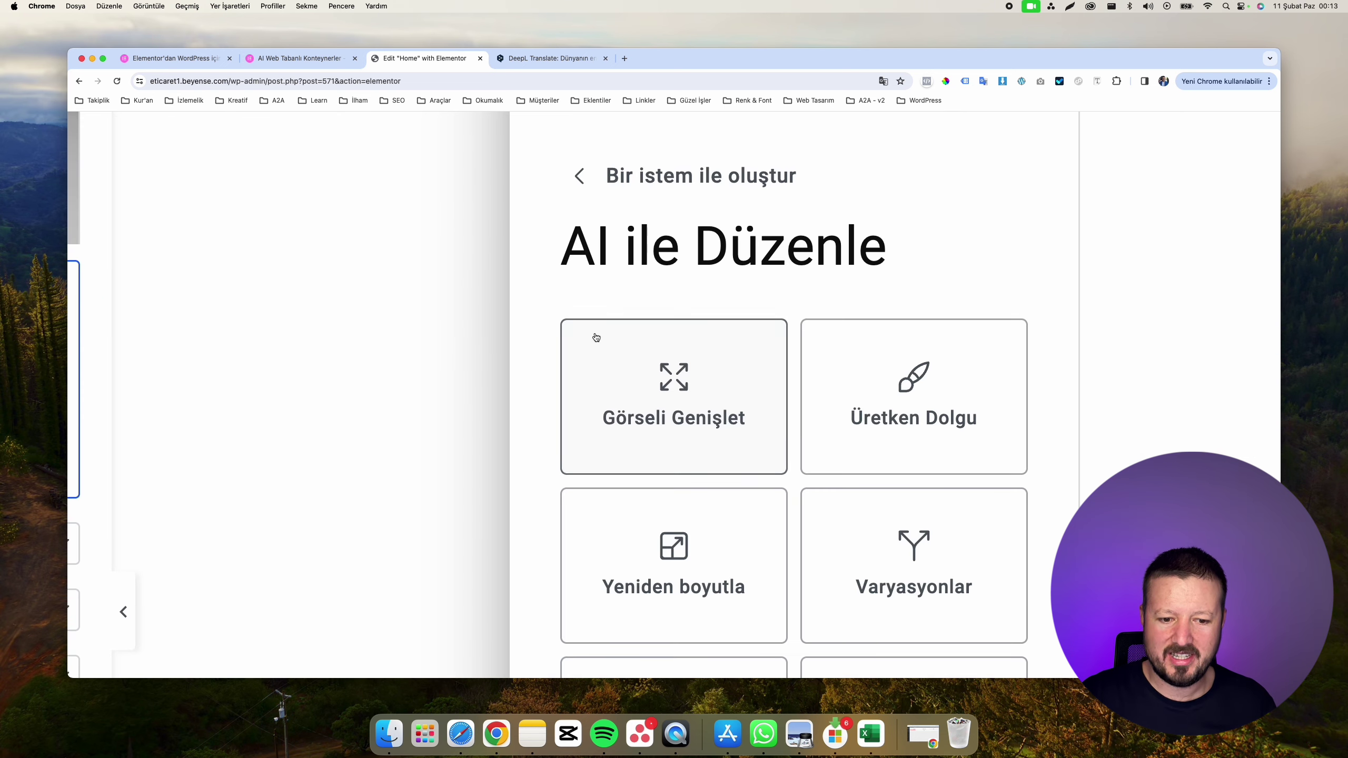
scroll(596, 338, down, 5)
scroll(596, 337, right, 3)
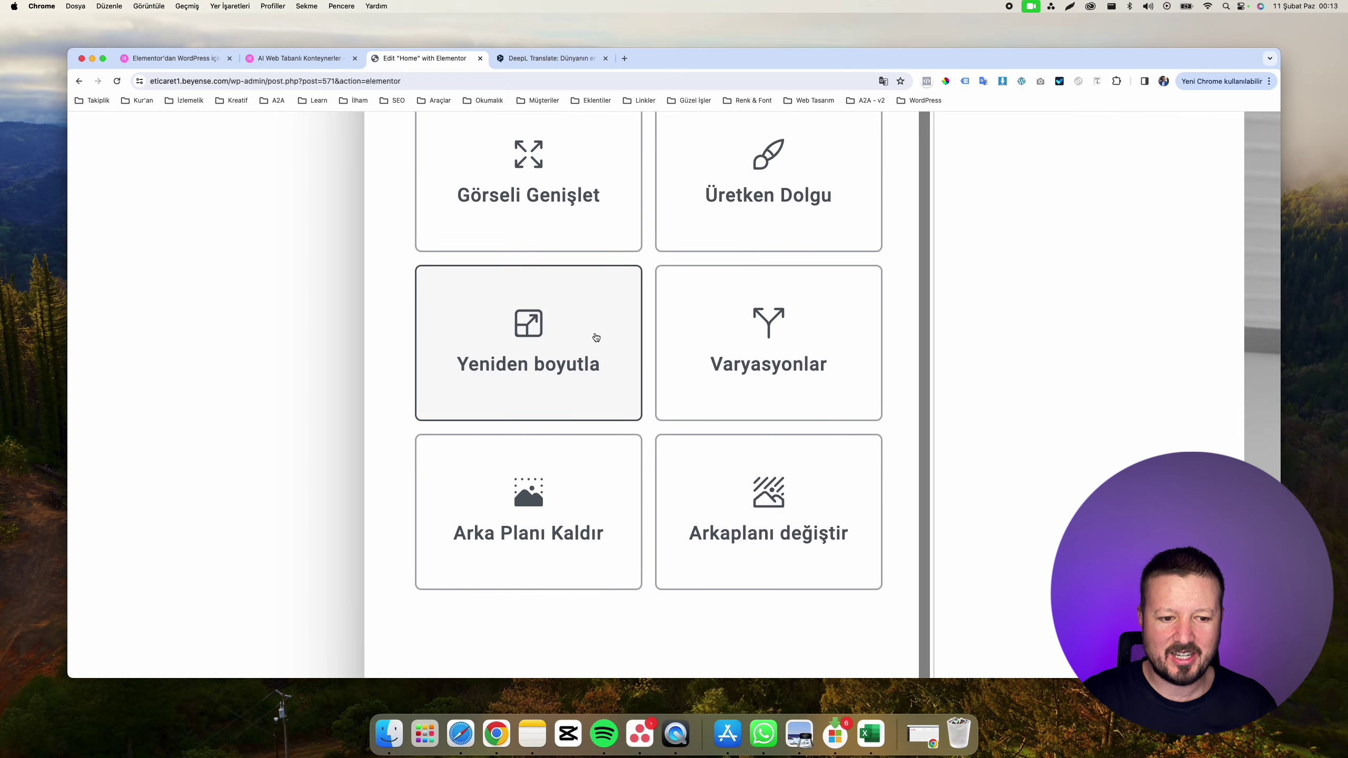
scroll(596, 338, down, 5)
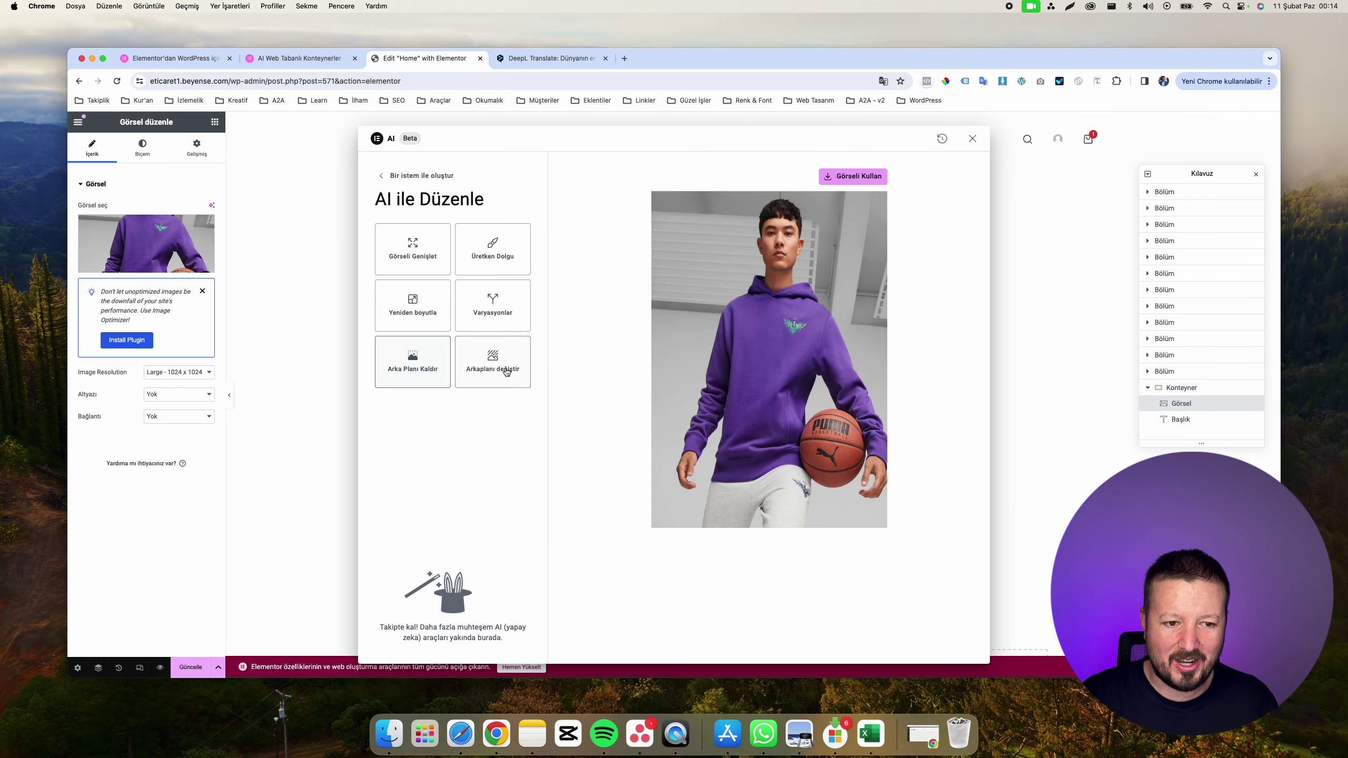
click(492, 367)
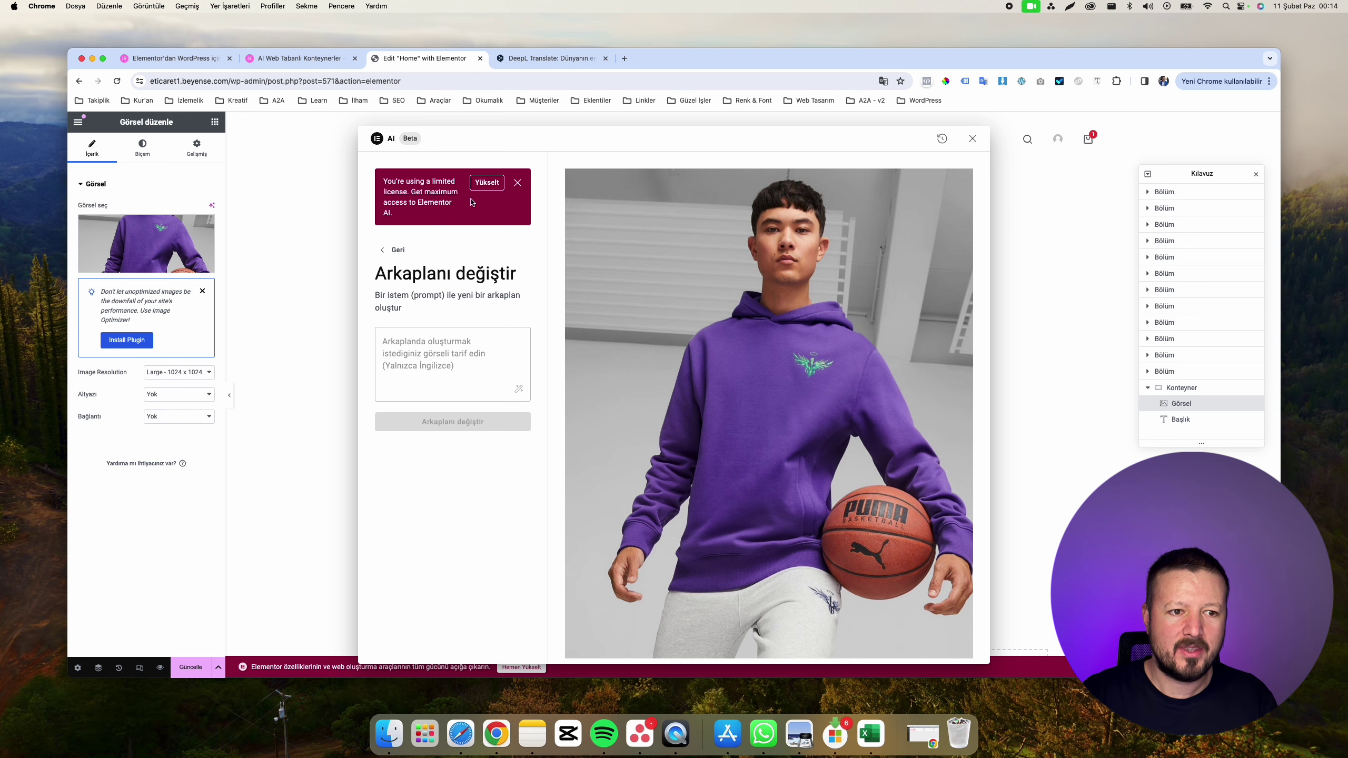
click(394, 256)
click(413, 431)
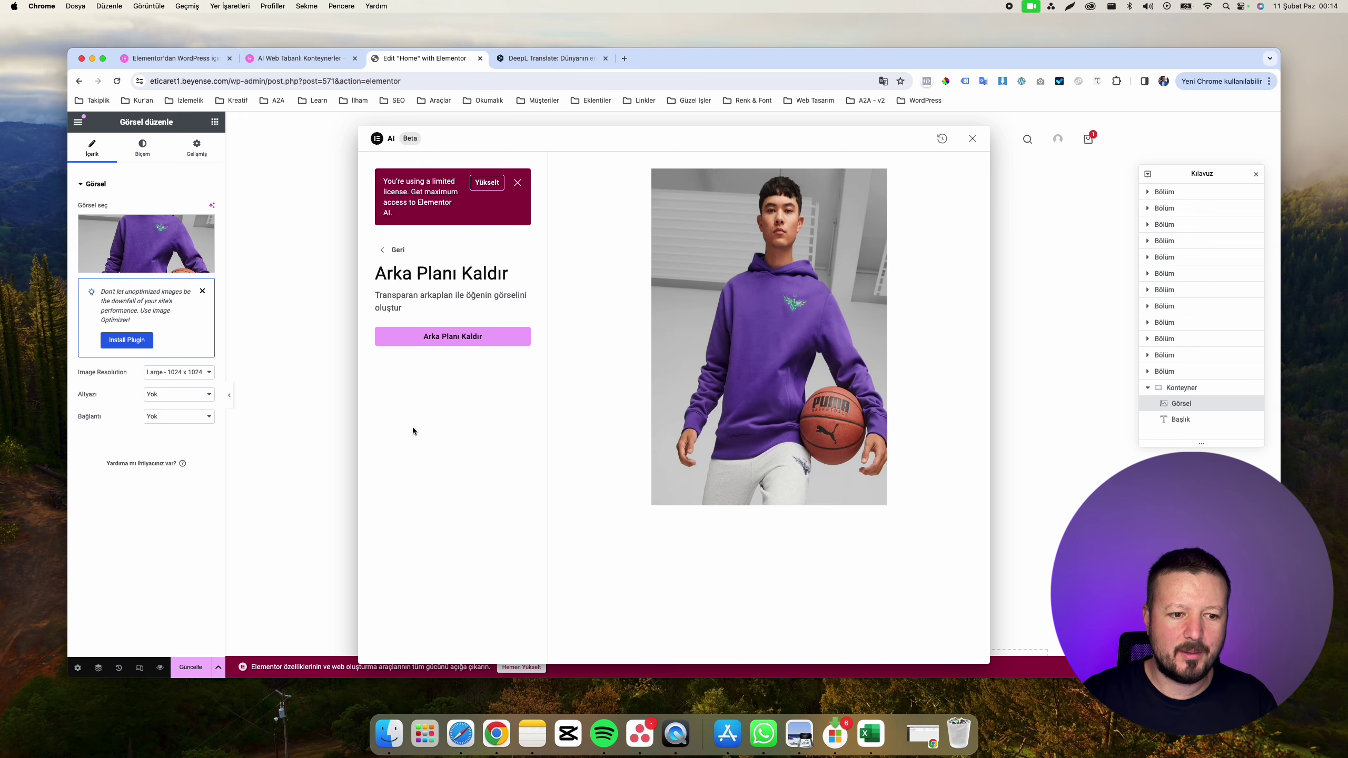
click(461, 339)
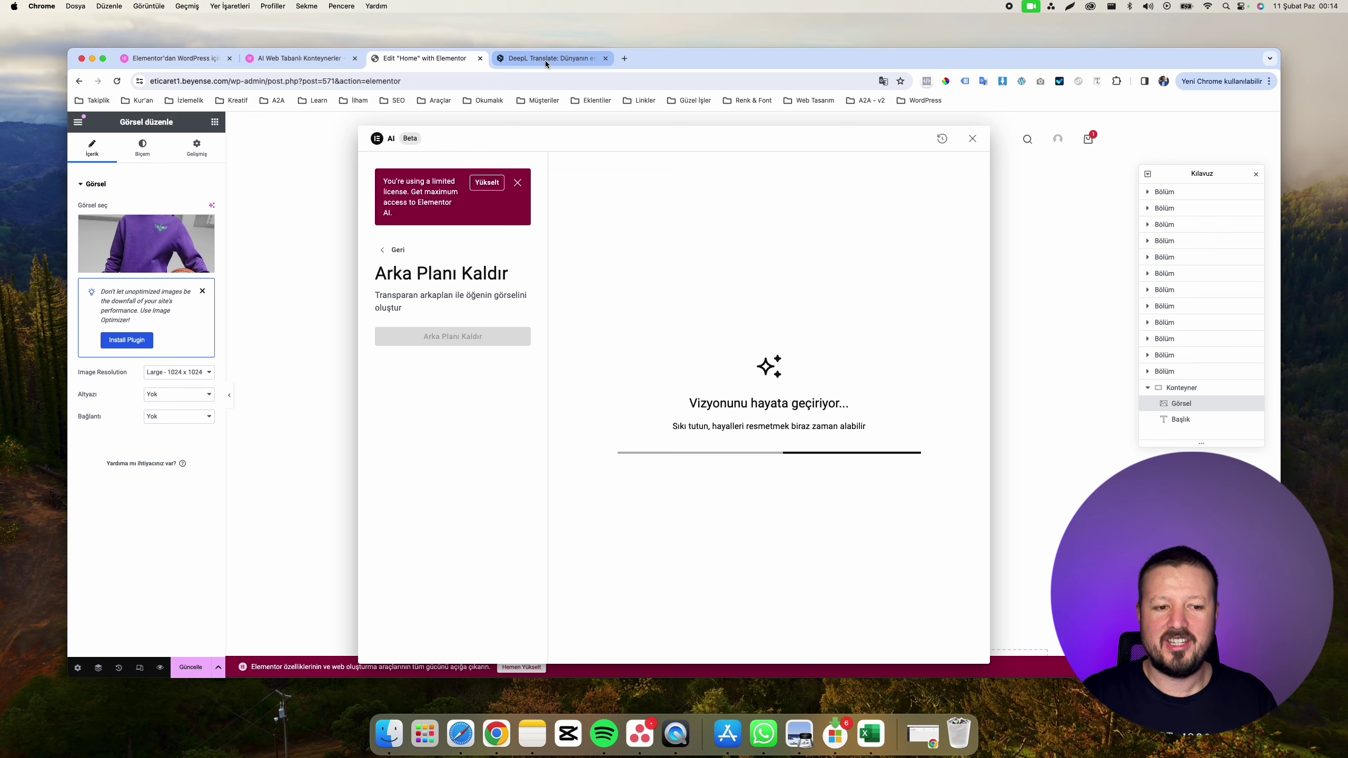
Step: Translate "Bu görselin arka planına bir basketbol sahası ekleyebilir misin?" into English in DeepL, copy the translation and return to the Elementor editor
click(546, 59)
key(super+a)
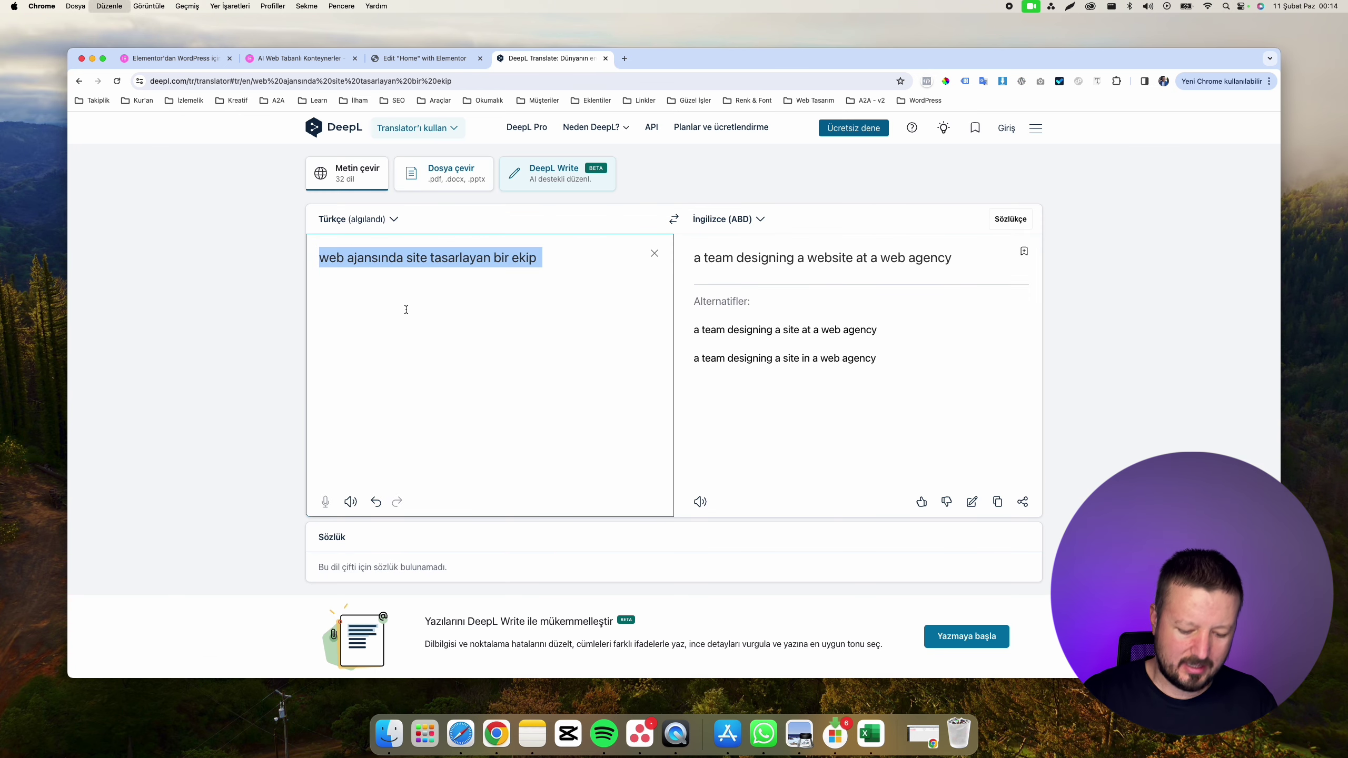
text(Bu görselin)
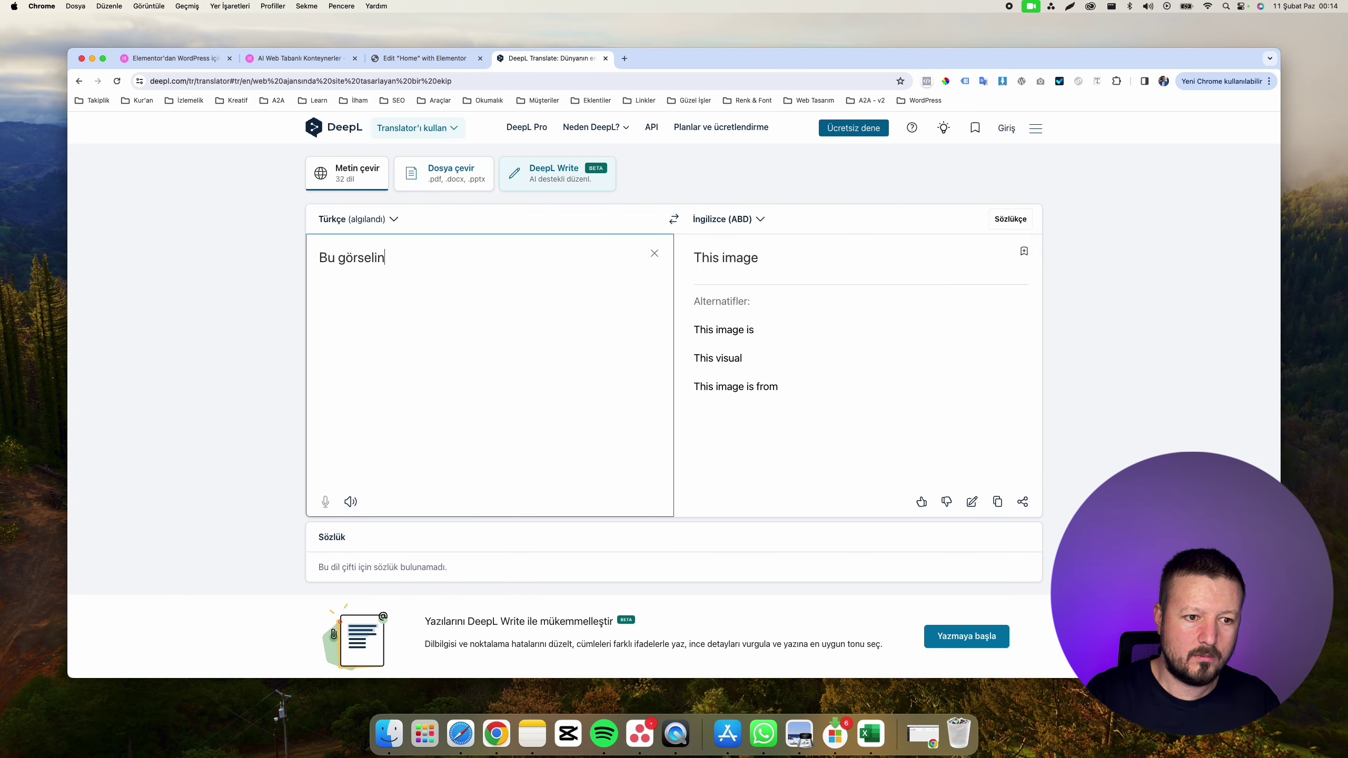
text( arka planına bi)
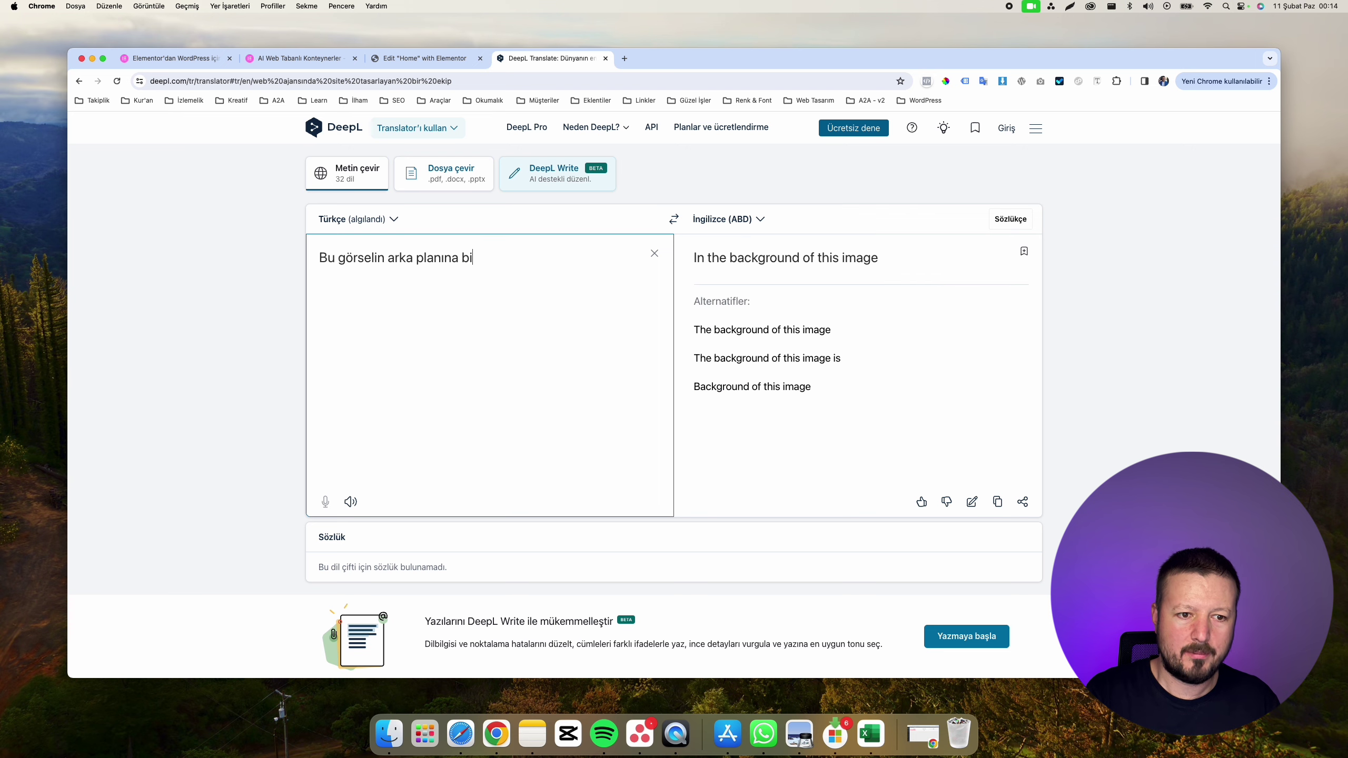
text(r basketbol saha)
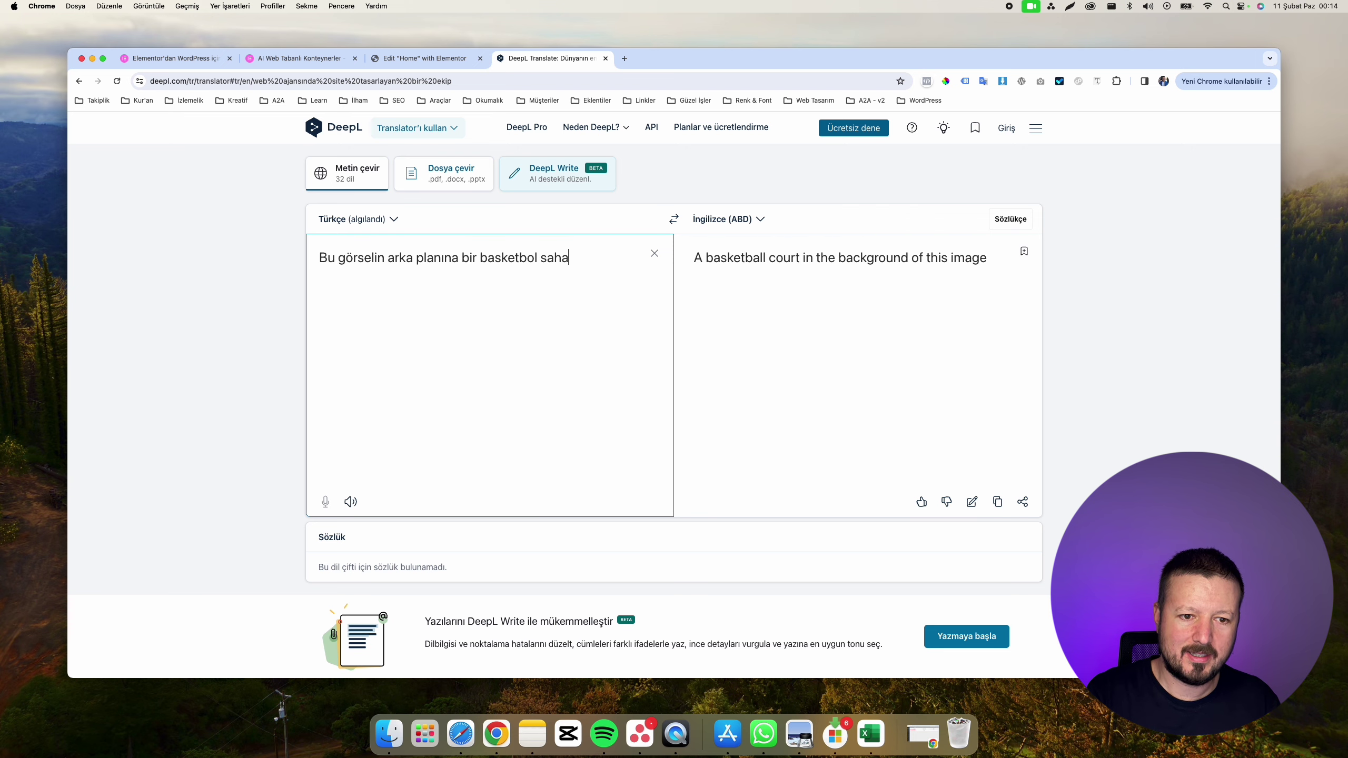
text(sı ekleyebilir )
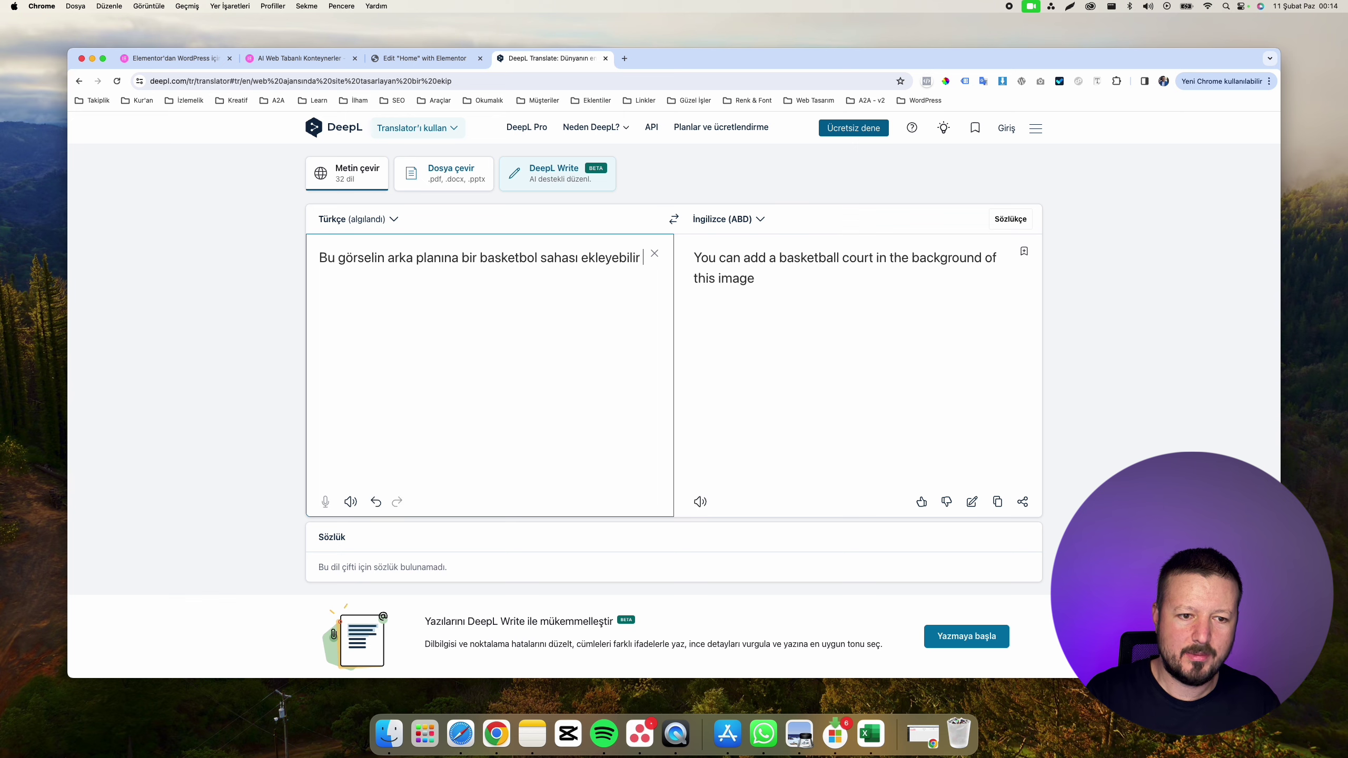
text(misin?)
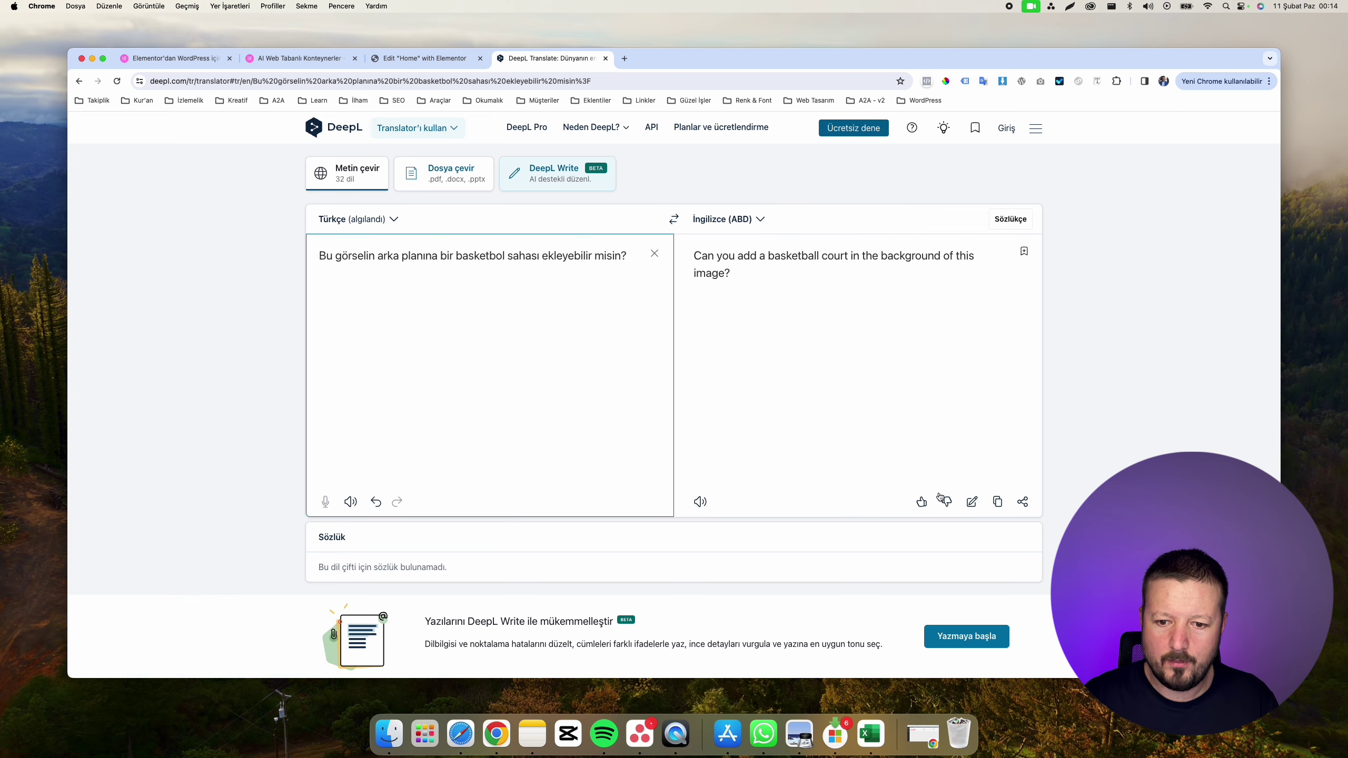
click(998, 502)
click(419, 59)
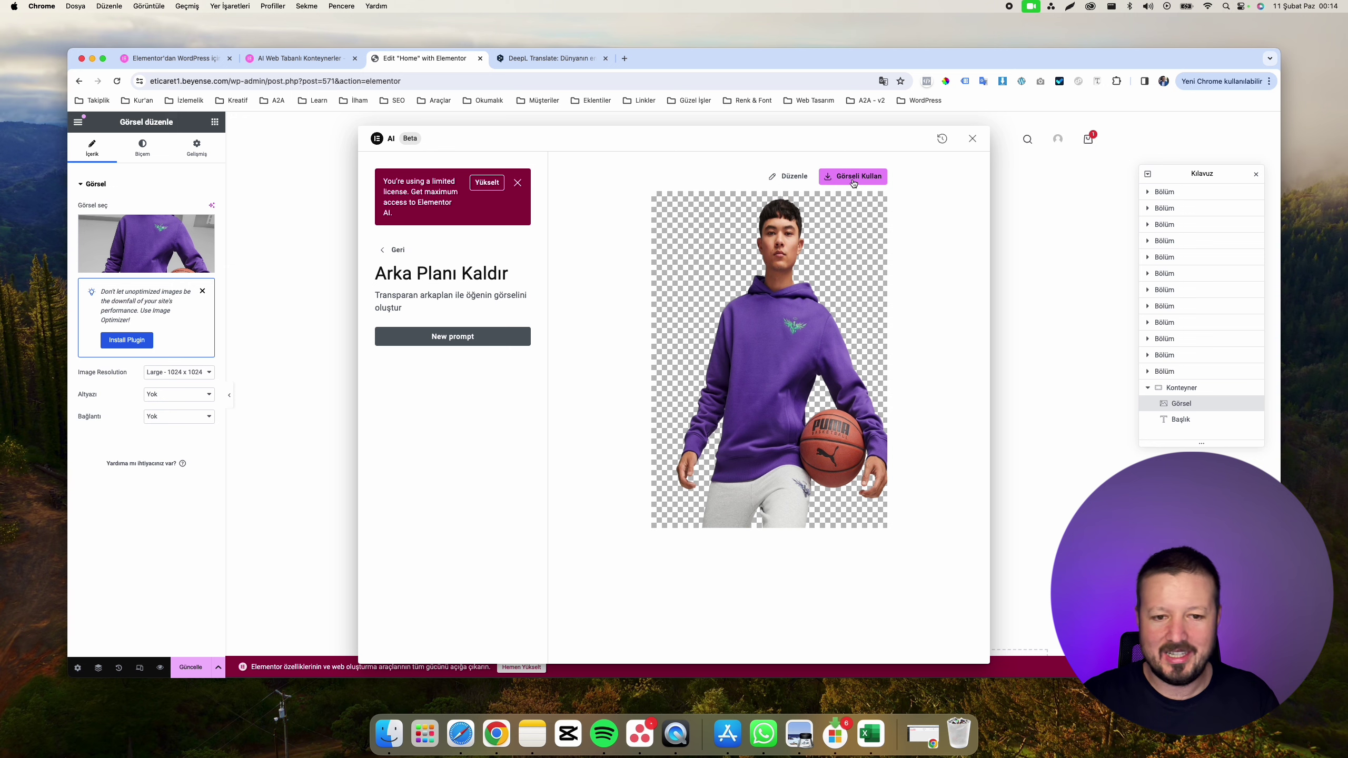
Step: Return to the AI editing tools and replace the photo's background using the prompt "Can you add a basketball court in the background of this image?"
click(392, 250)
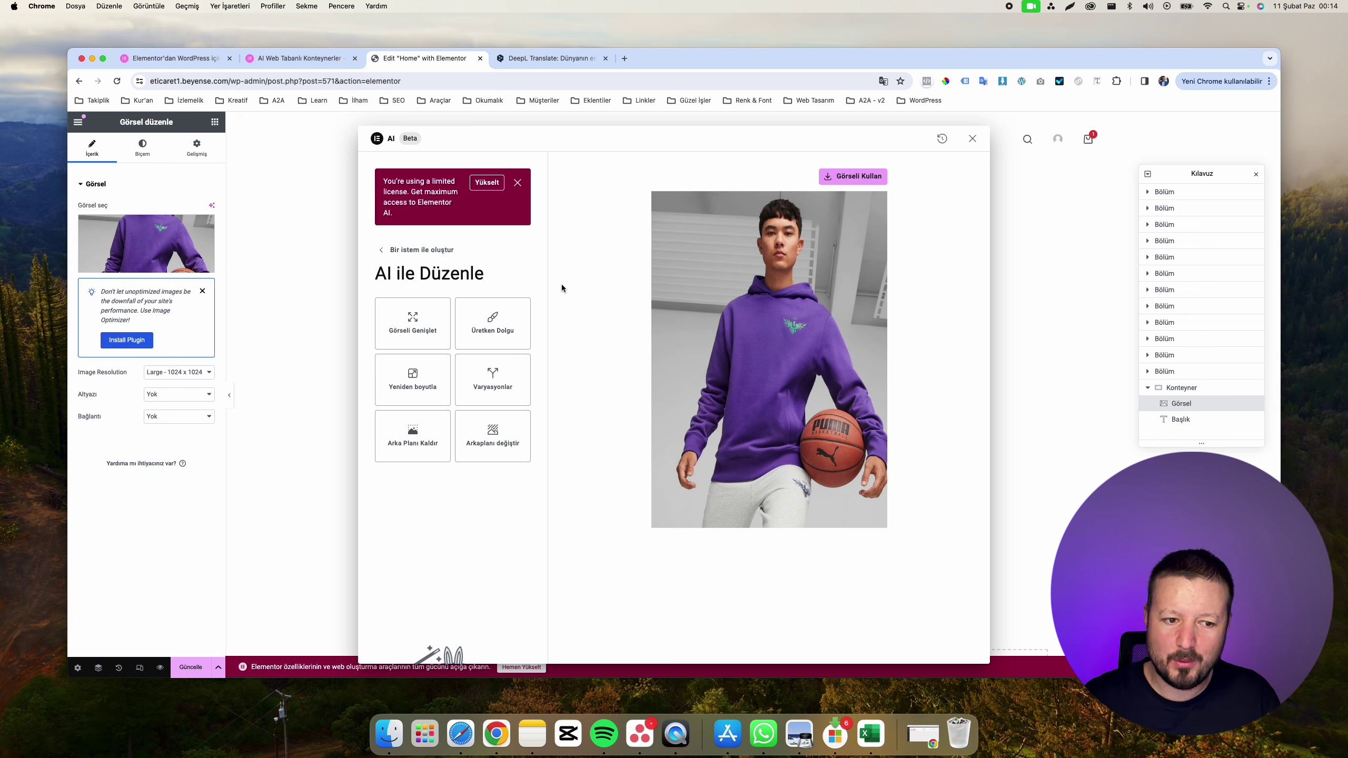
click(491, 443)
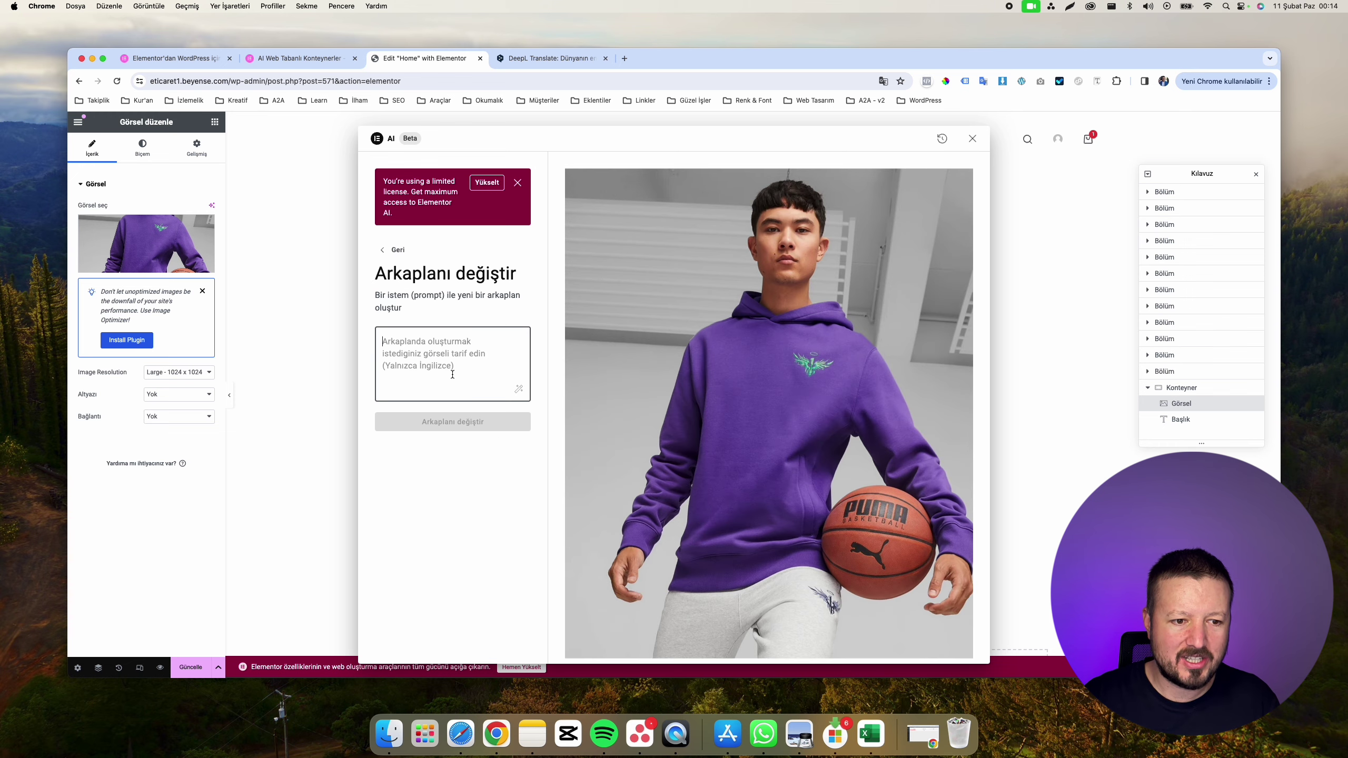
key(super+v)
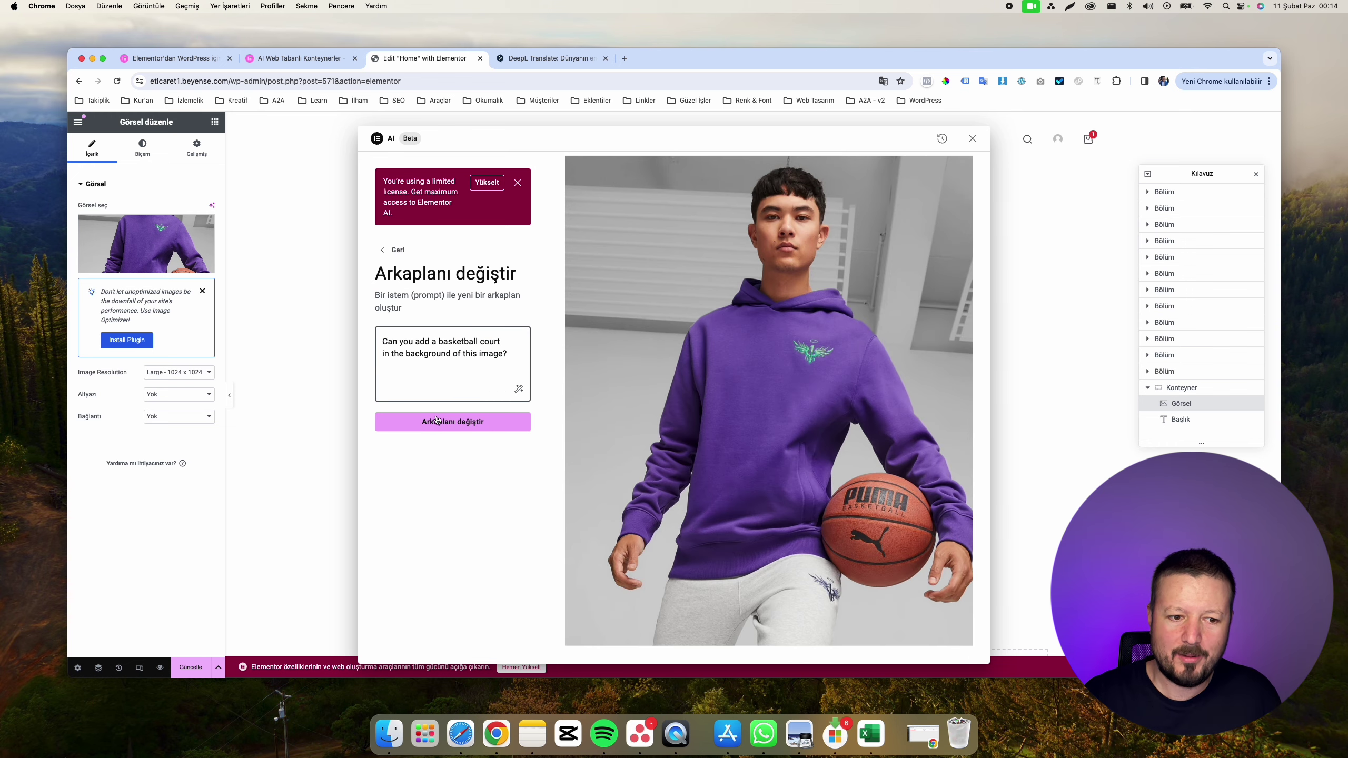
click(533, 59)
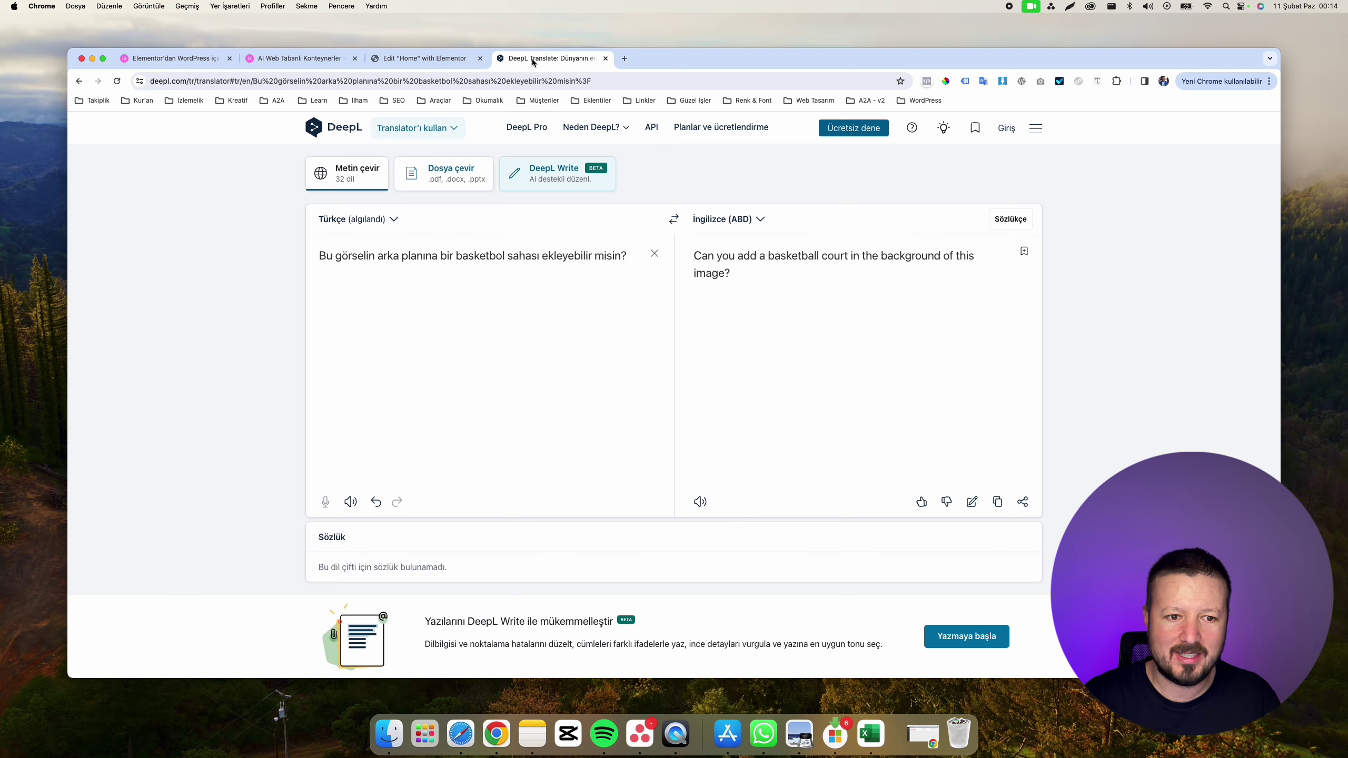
click(424, 59)
click(480, 423)
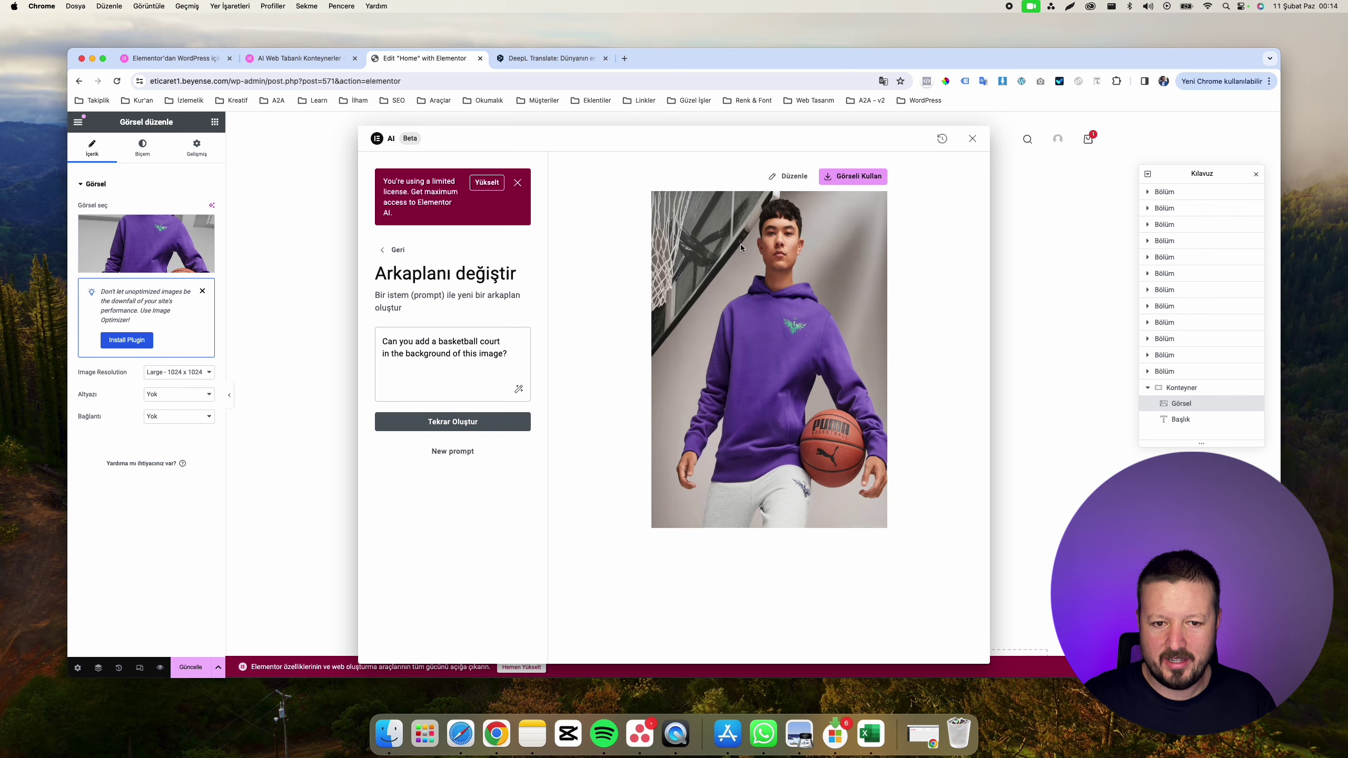
Step: Inspect the generated basketball background up close, then regenerate the image with the same prompt
ctrl+scroll(740, 244, up, 5)
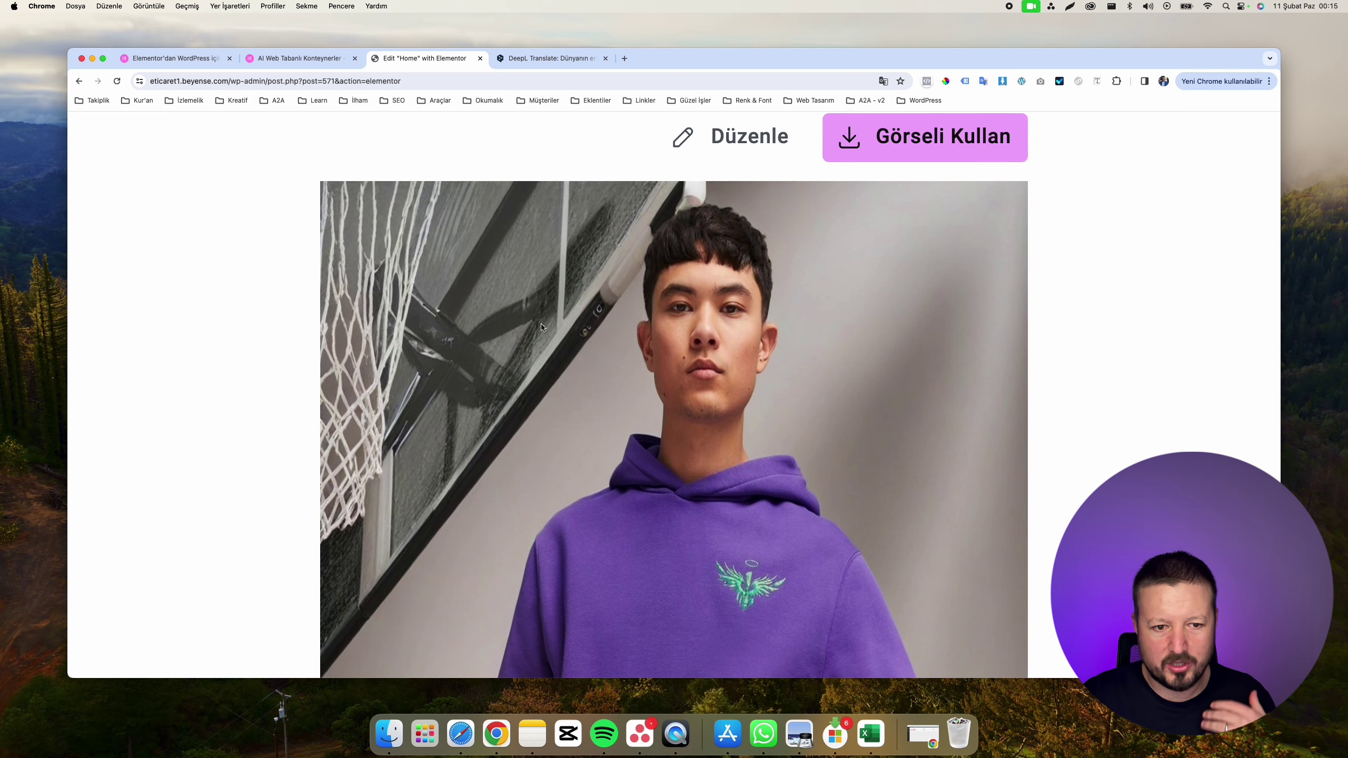
ctrl+scroll(543, 327, down, 5)
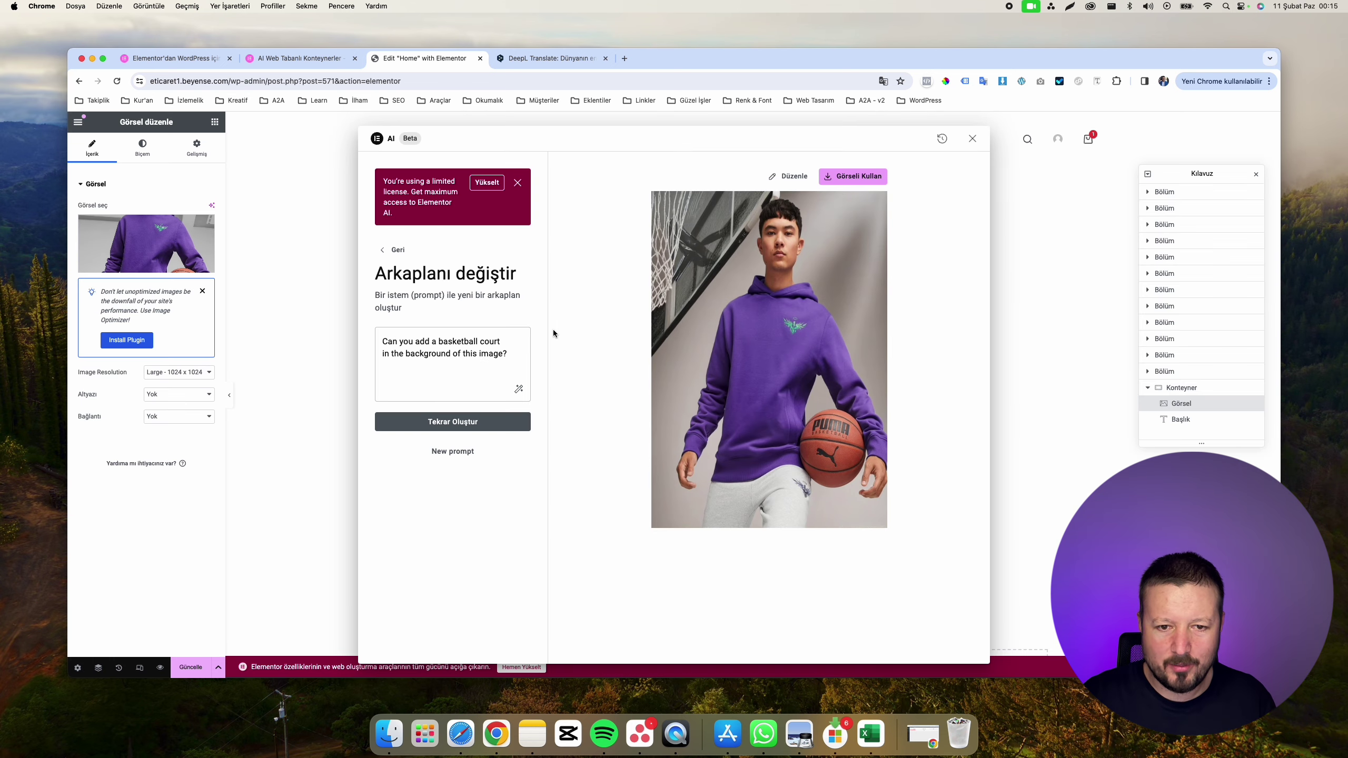
click(434, 424)
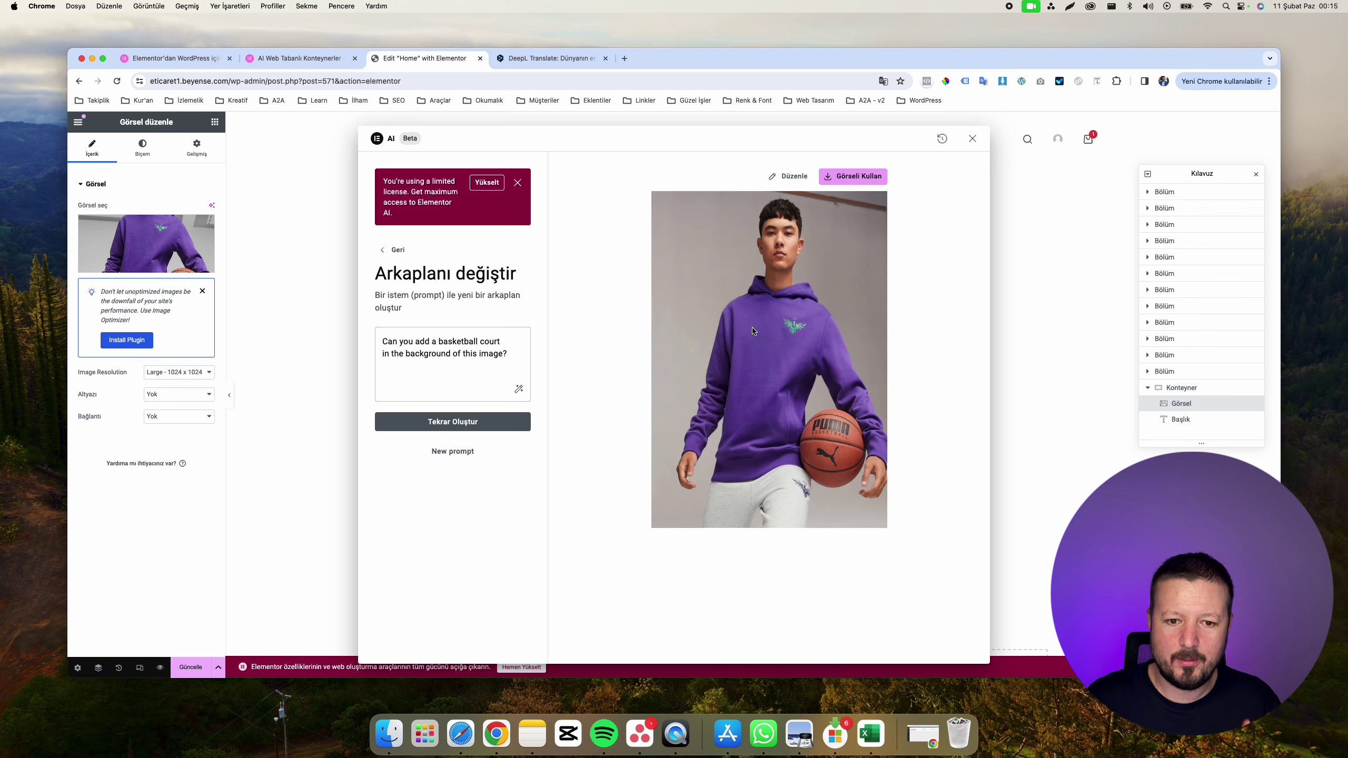
Step: In DeepL, shorten the source text to "bir basketbol stadyumu ekleyebilir misin?" and copy its English translation
click(558, 58)
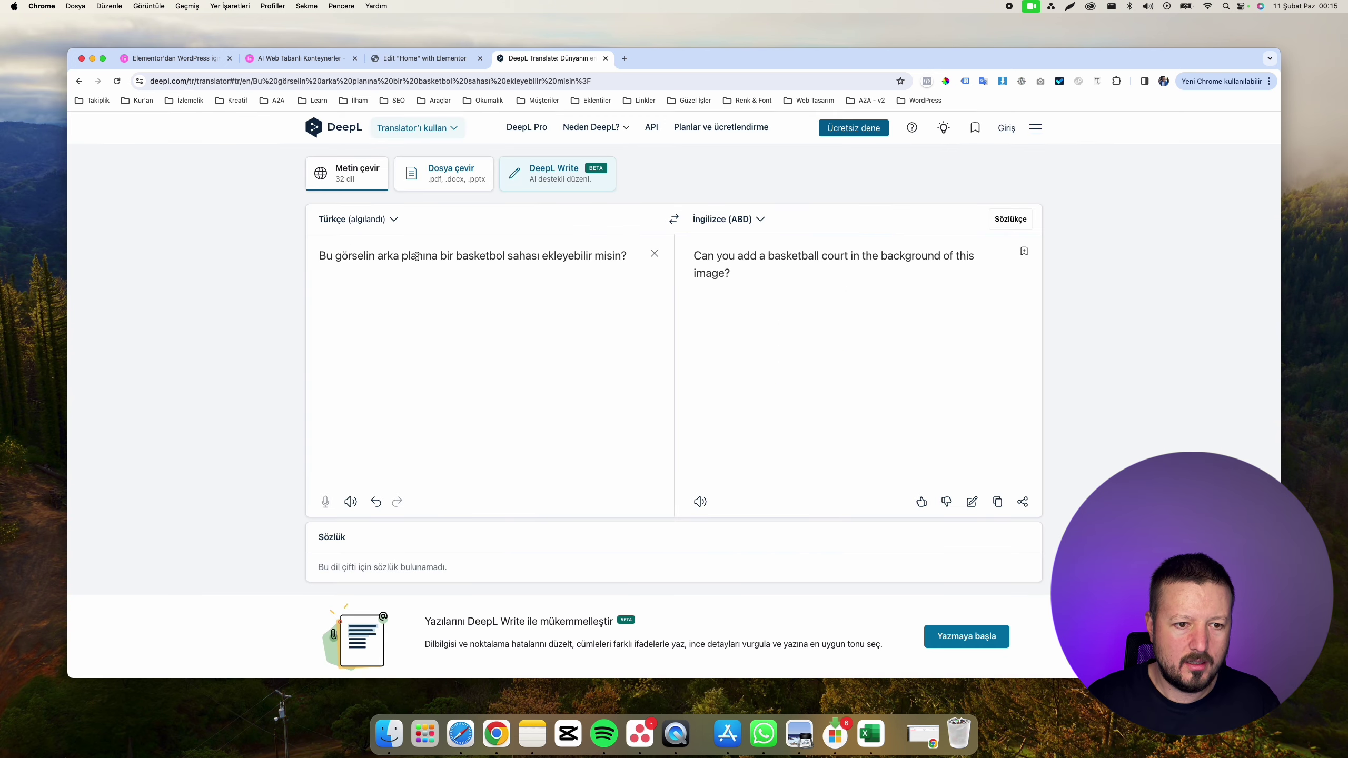
drag(437, 254, 292, 262)
key(BackSpace)
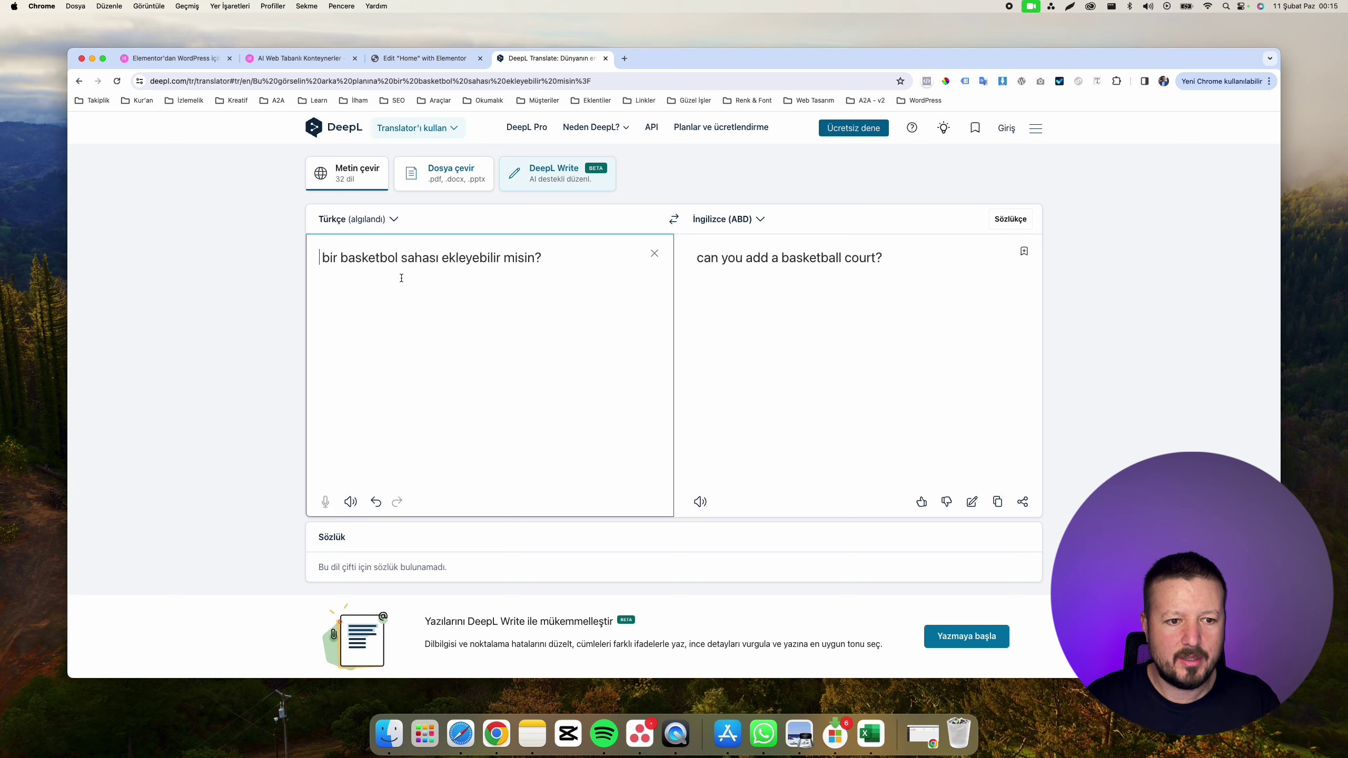
key(Delete)
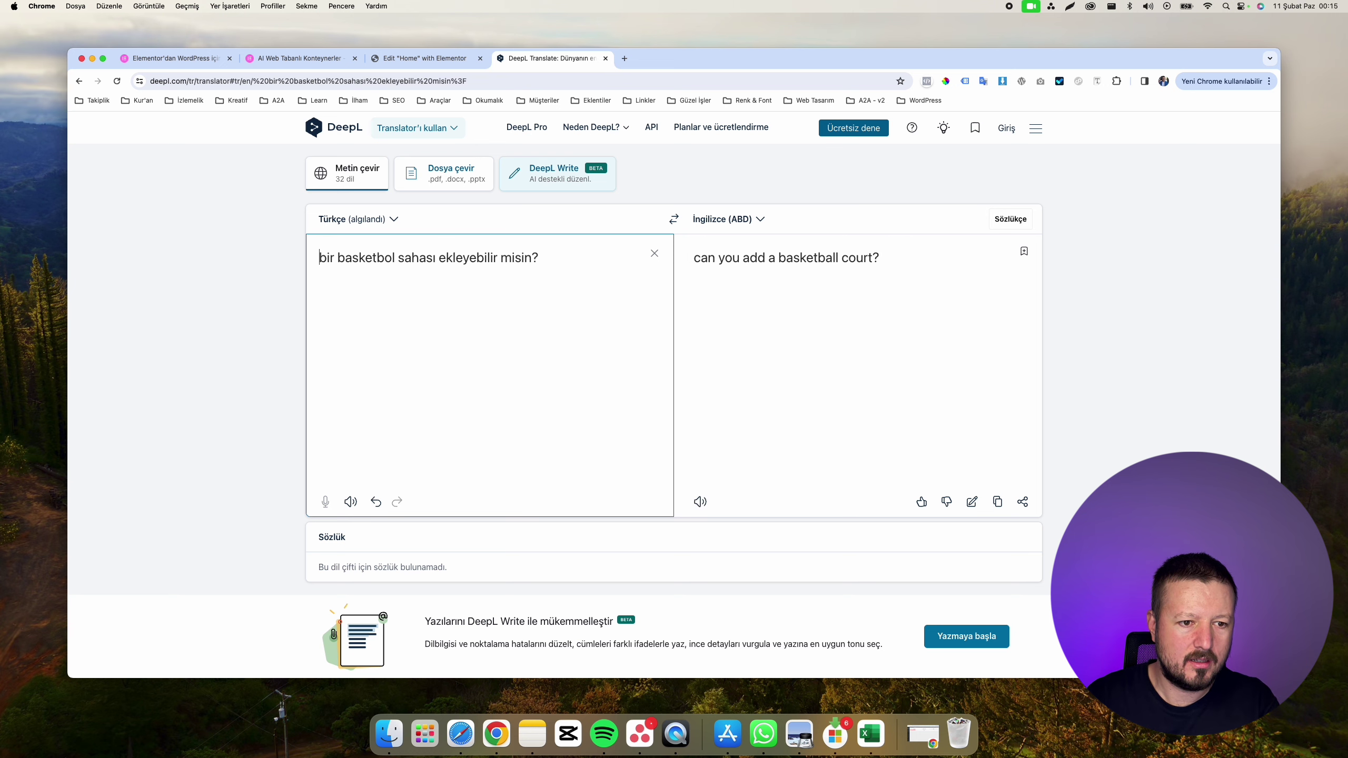
double_click(427, 261)
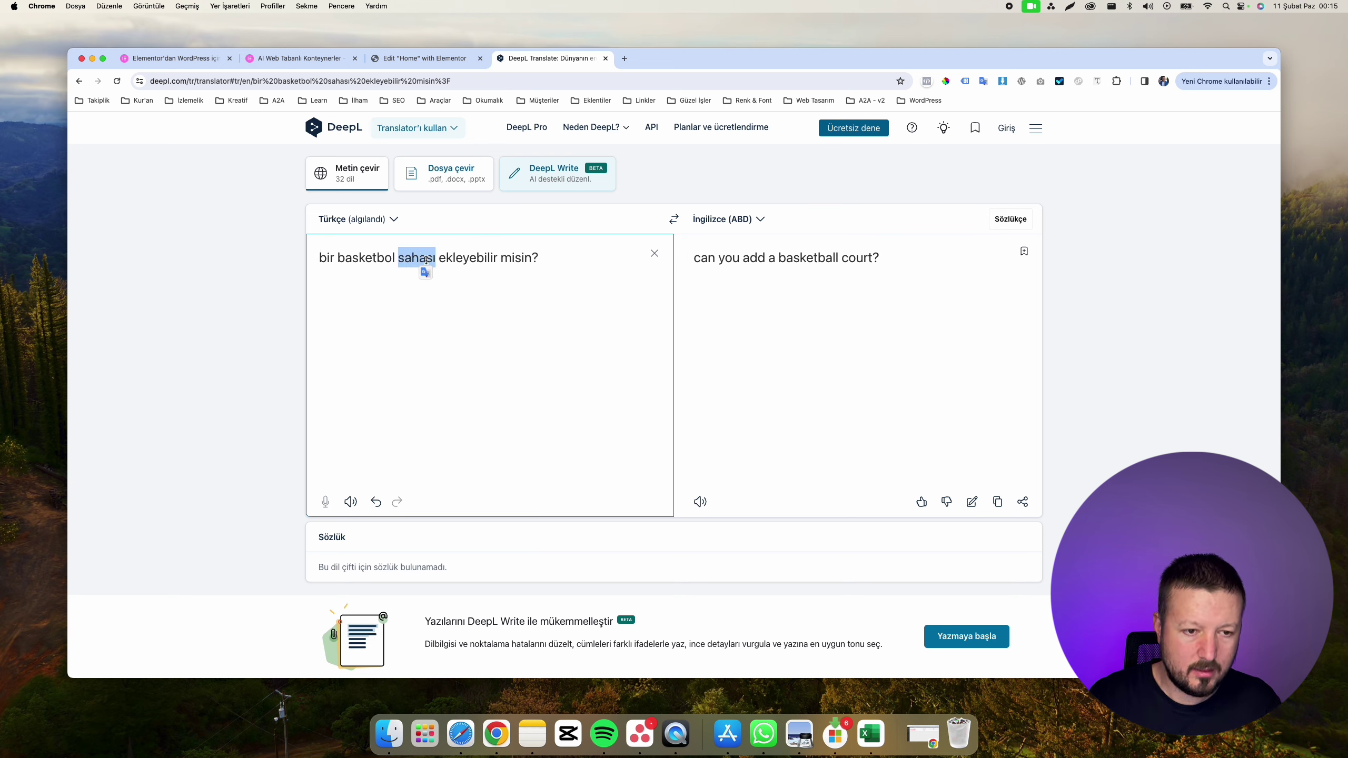
text(stadyumu)
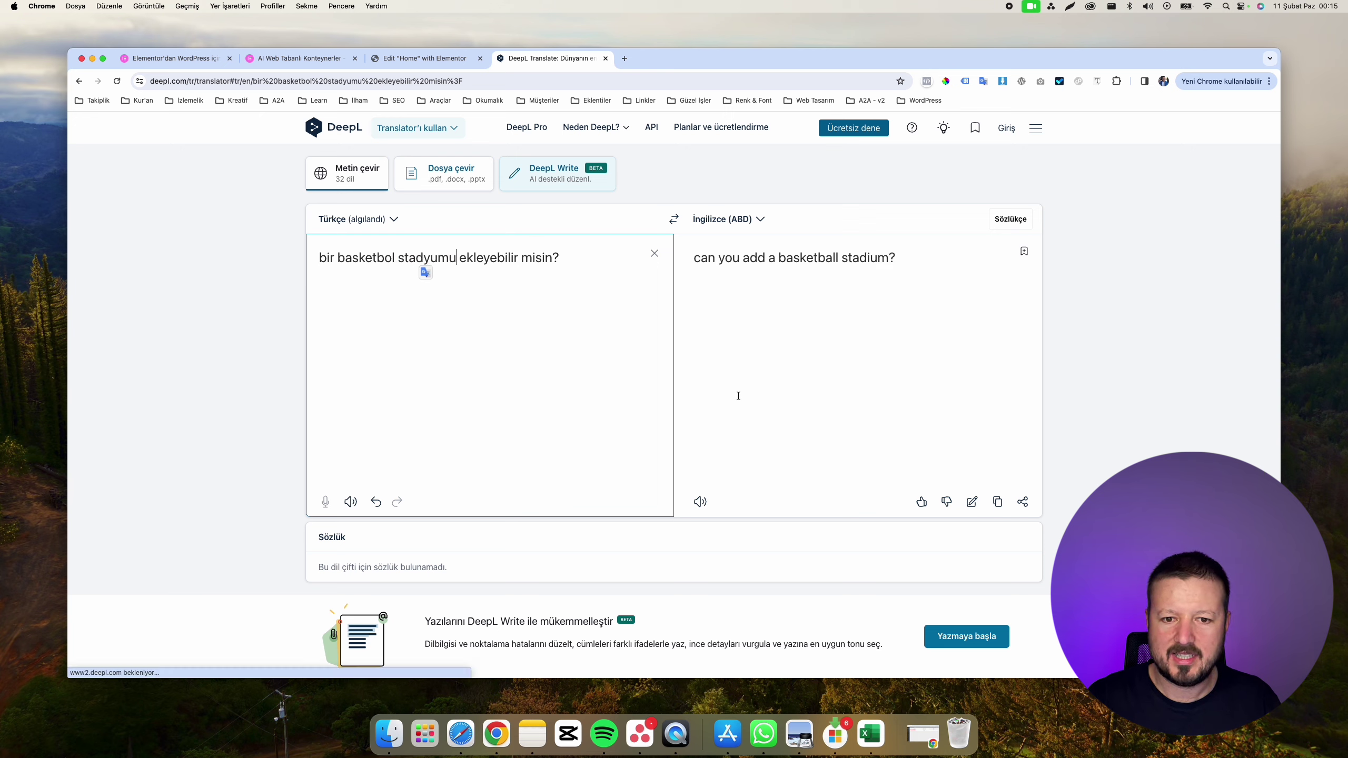
click(997, 502)
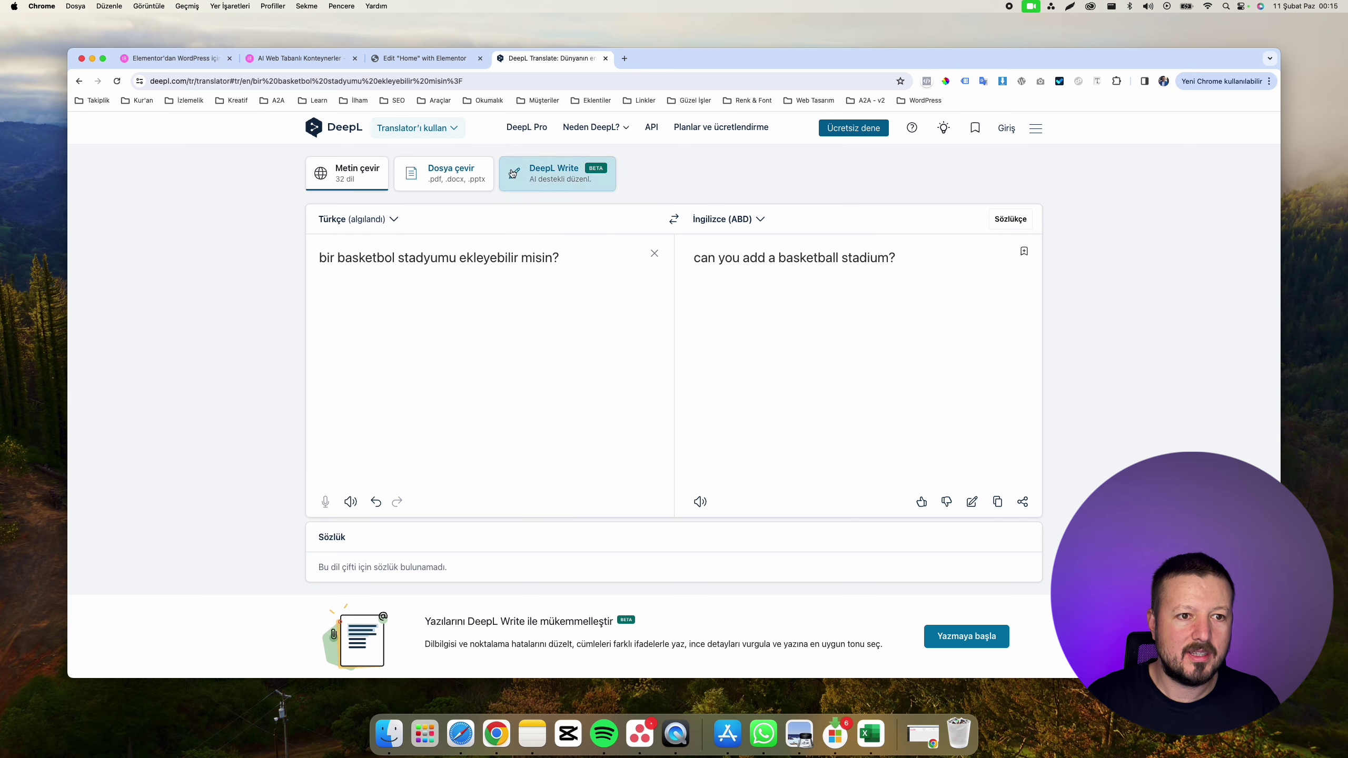
Step: Back in the Elementor editor, replace the background prompt with "can you add a basketball stadium?" and regenerate the image
click(432, 59)
click(448, 396)
key(super+a)
key(super+v)
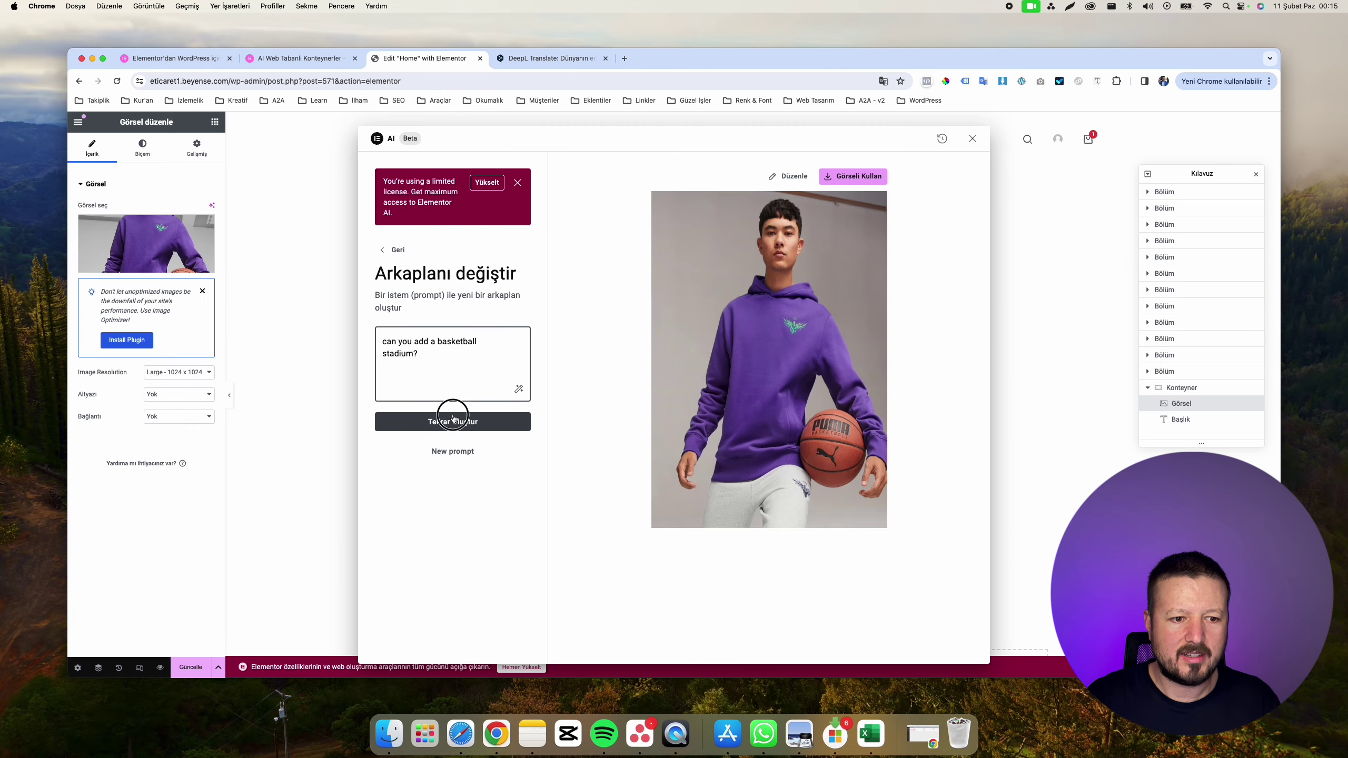
click(452, 421)
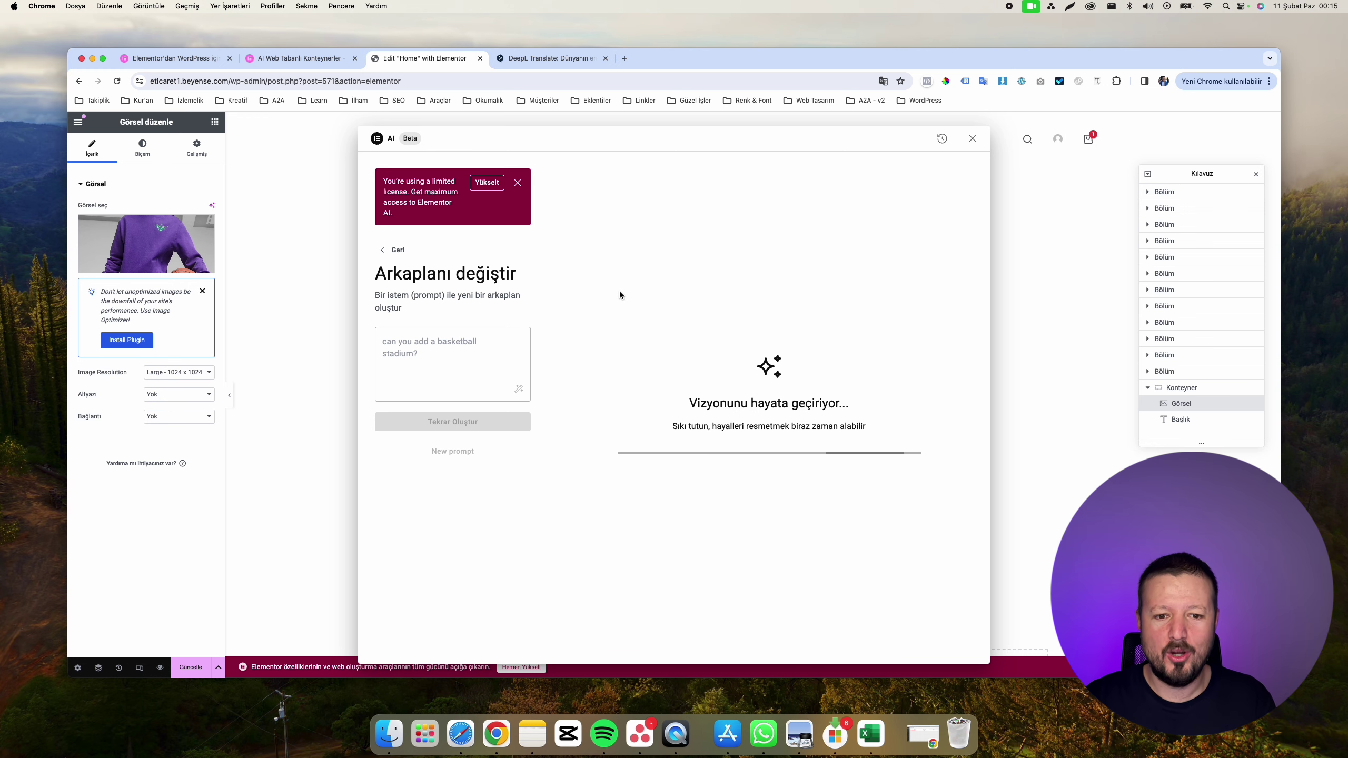
Step: Search the Elementor AI product page for "kredi" and open the credits explanation of the starter plan
click(293, 62)
scroll(376, 298, down, 10)
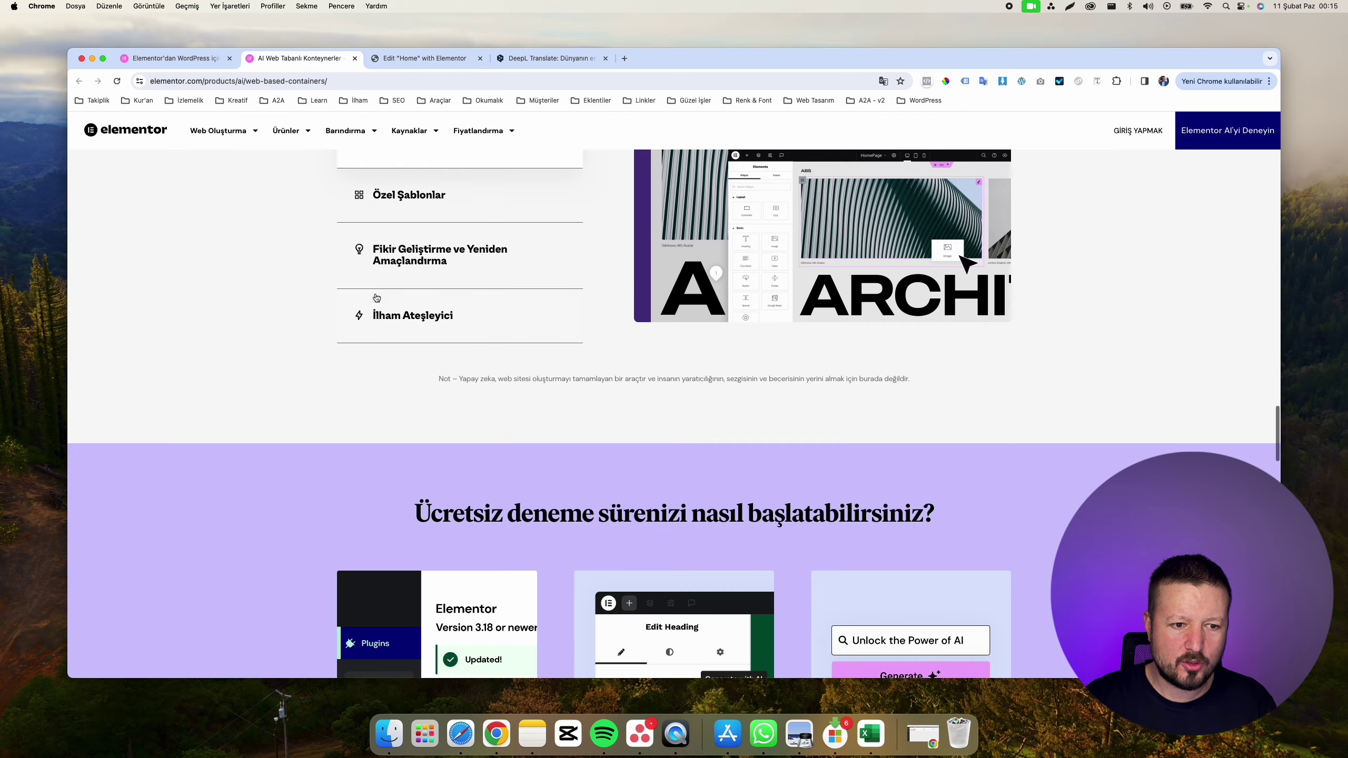
scroll(376, 297, up, 15)
scroll(377, 295, down, 20)
scroll(377, 297, down, 5)
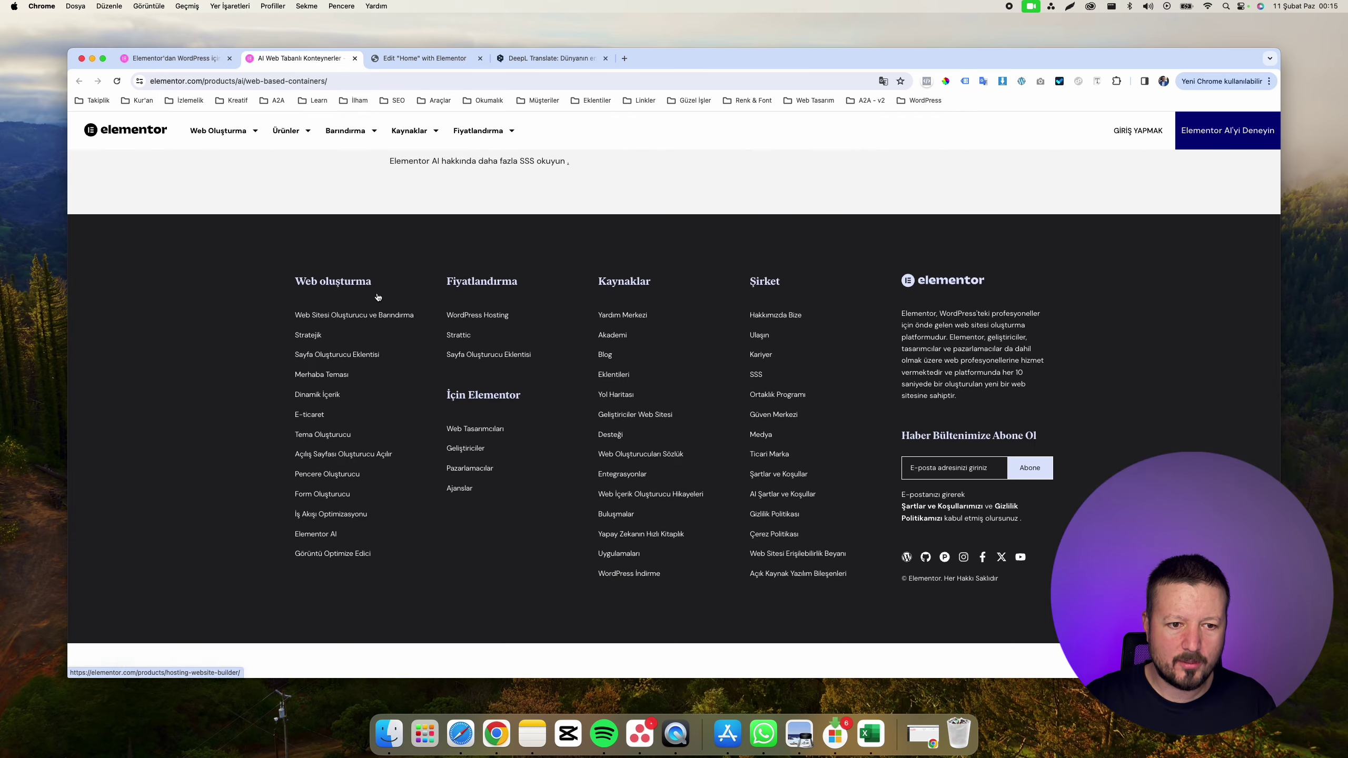
scroll(377, 297, up, 12)
scroll(377, 300, up, 4)
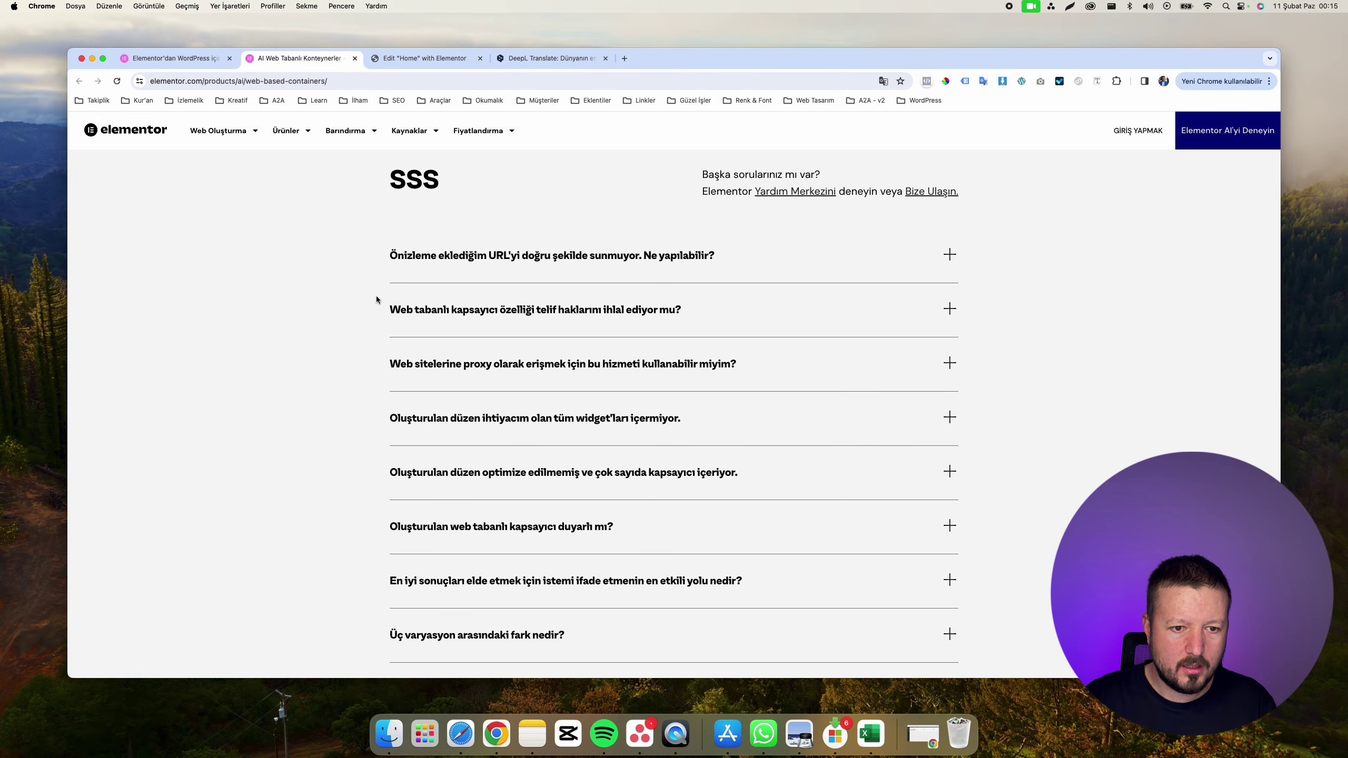
scroll(377, 300, down, 3)
key(super+f)
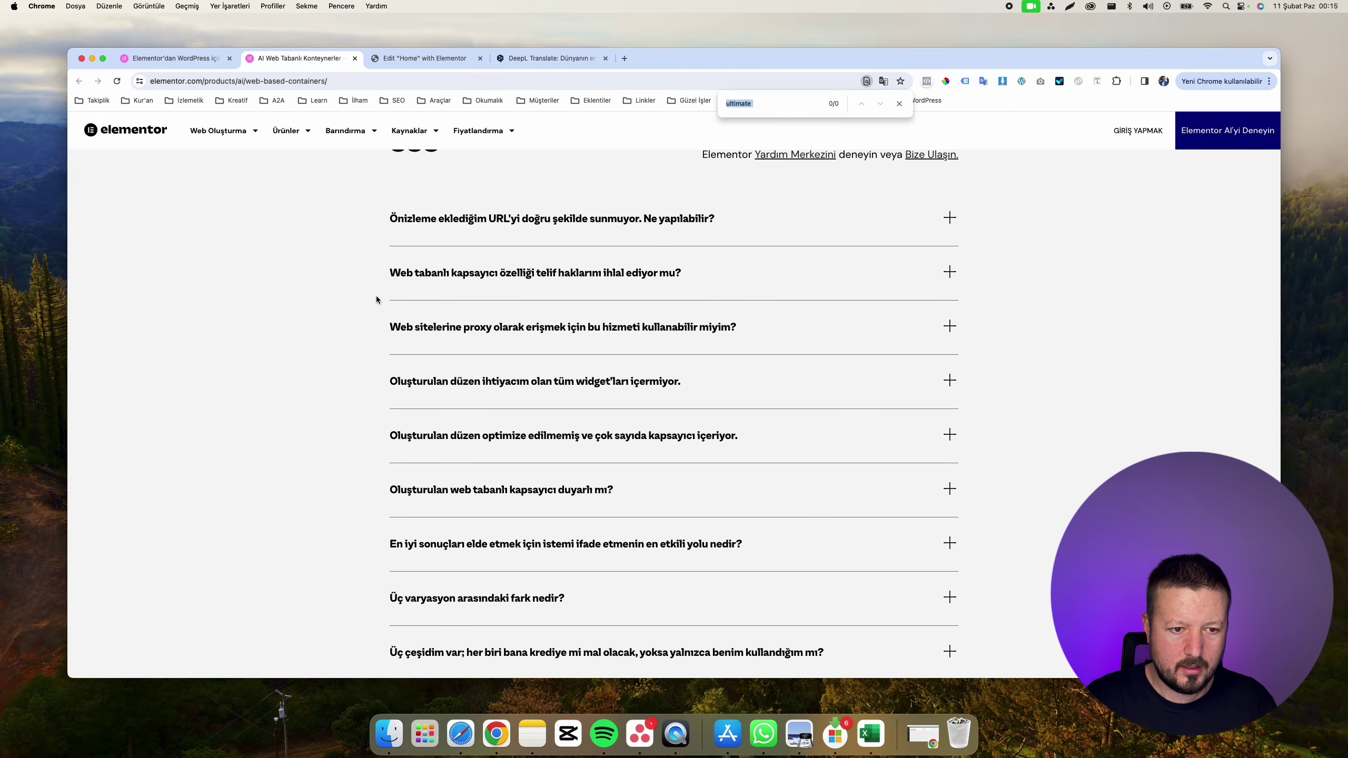
text(kredi)
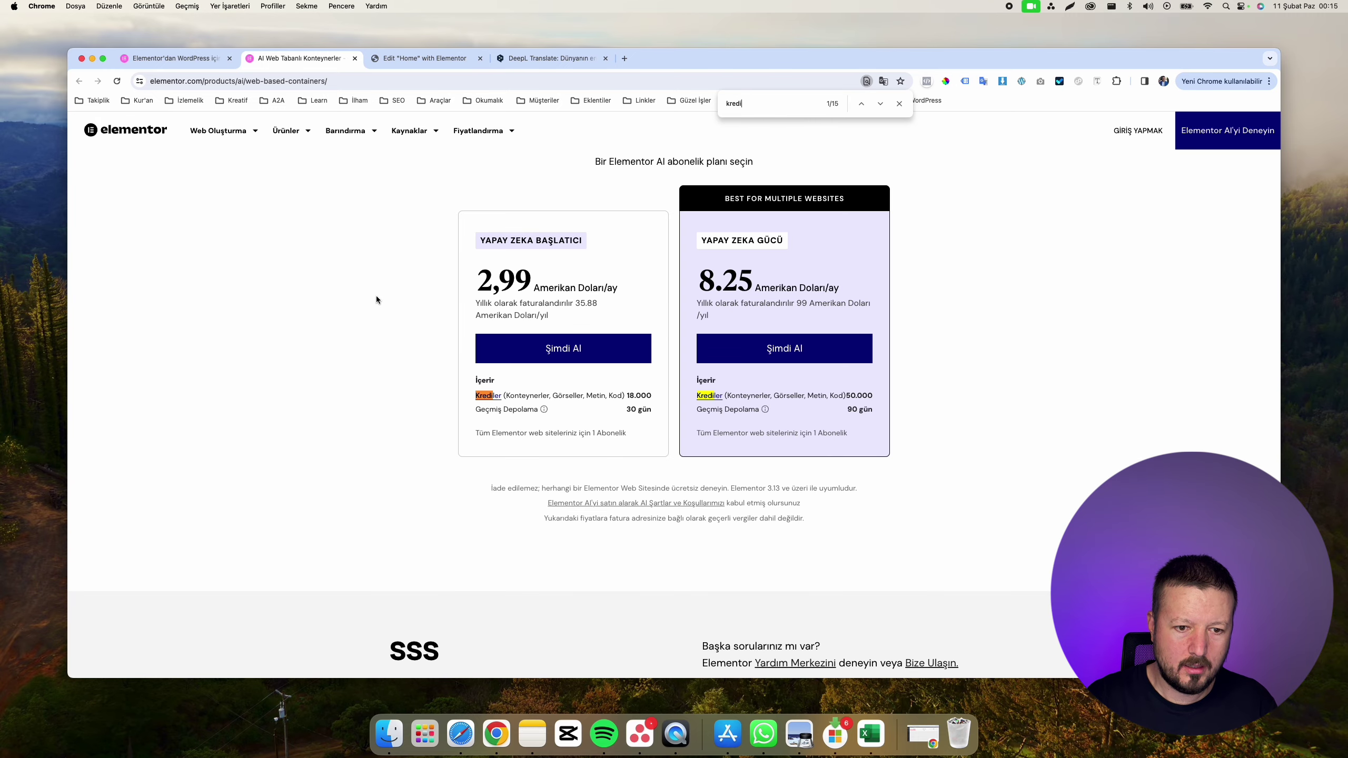
click(489, 395)
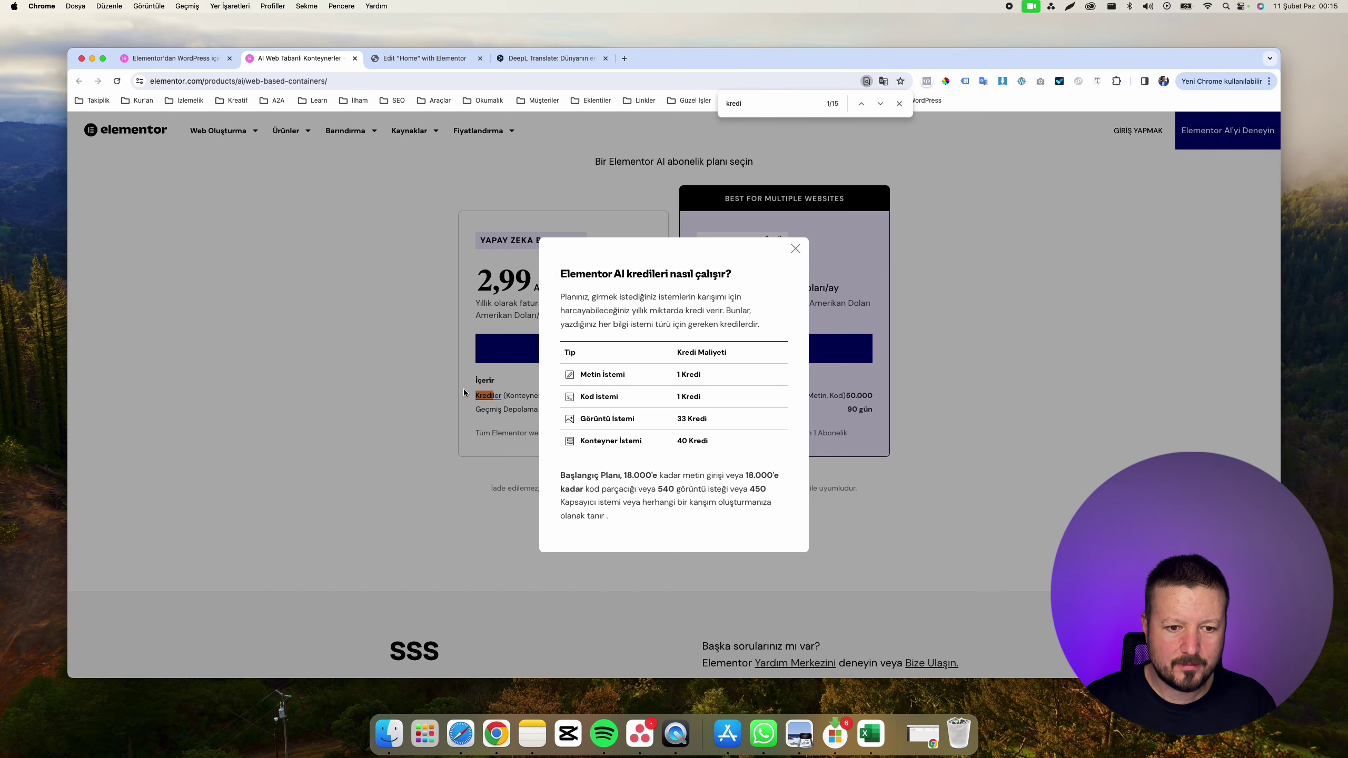
Step: Translate the page into Turkish, review the credit cost per prompt type and the starter plan's allowances, and close the explanation
right_click(760, 290)
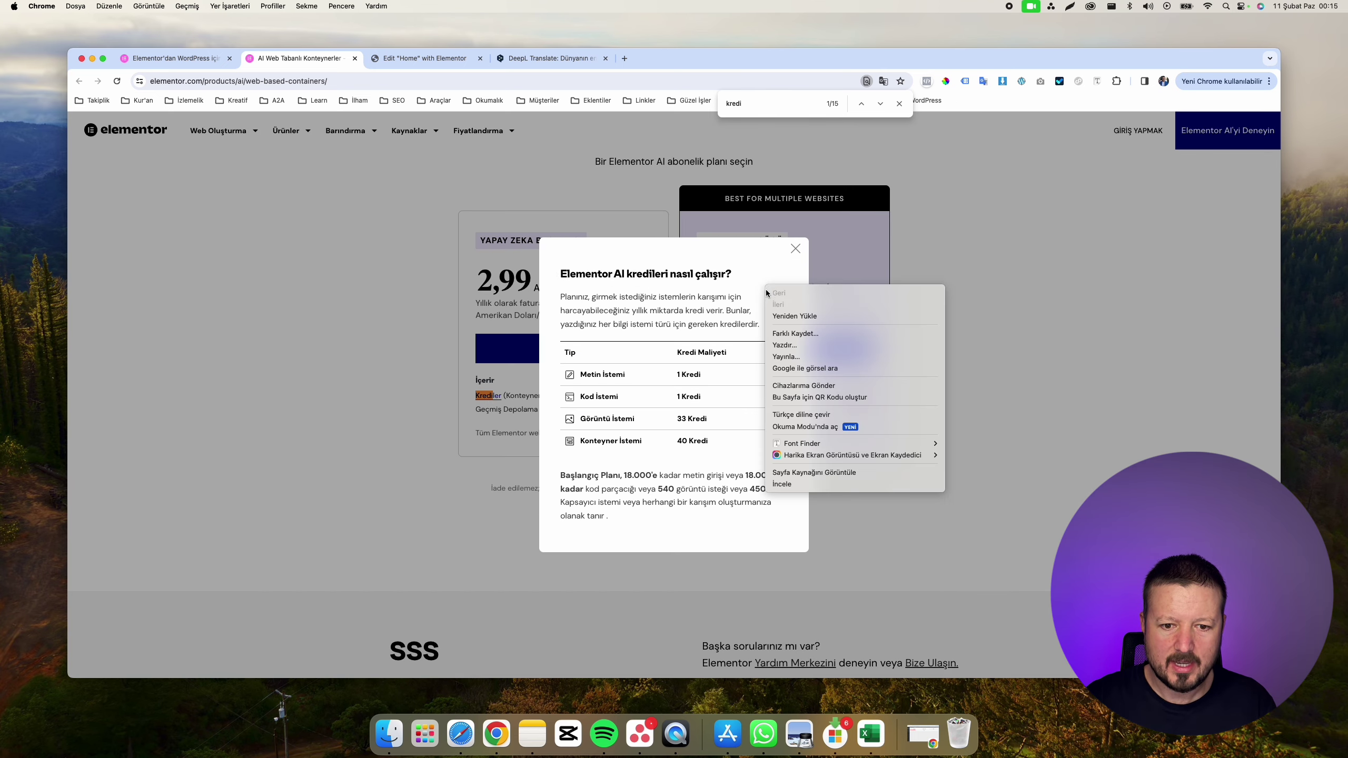
click(802, 418)
scroll(644, 400, up, 5)
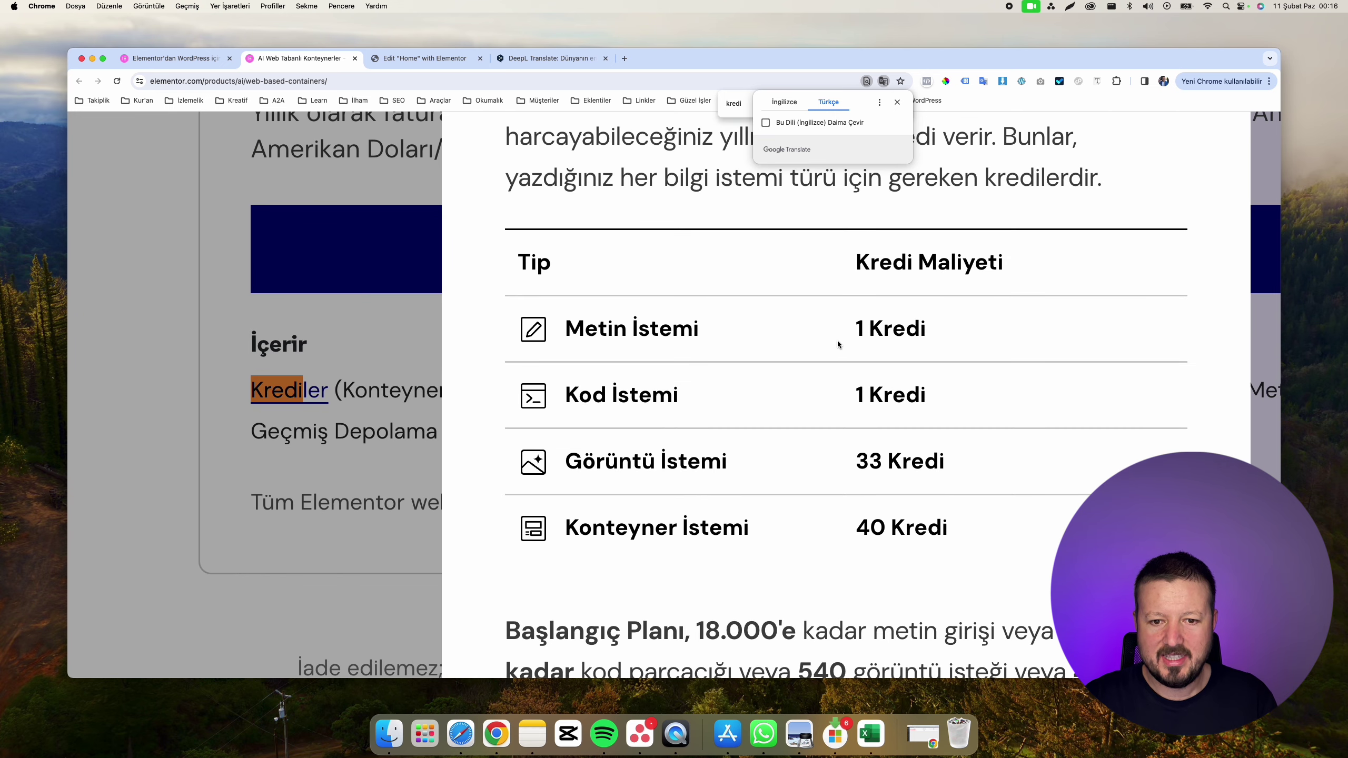
click(848, 410)
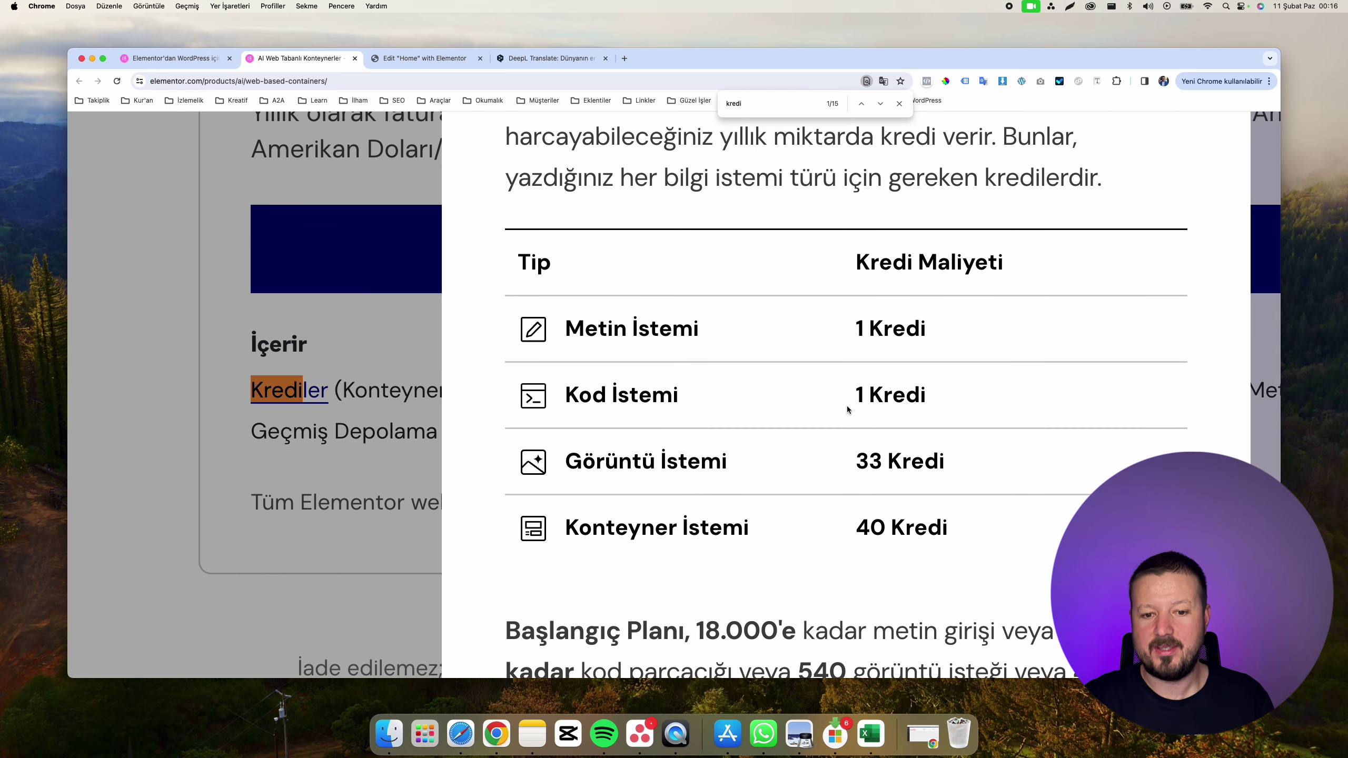
scroll(853, 402, right, 2)
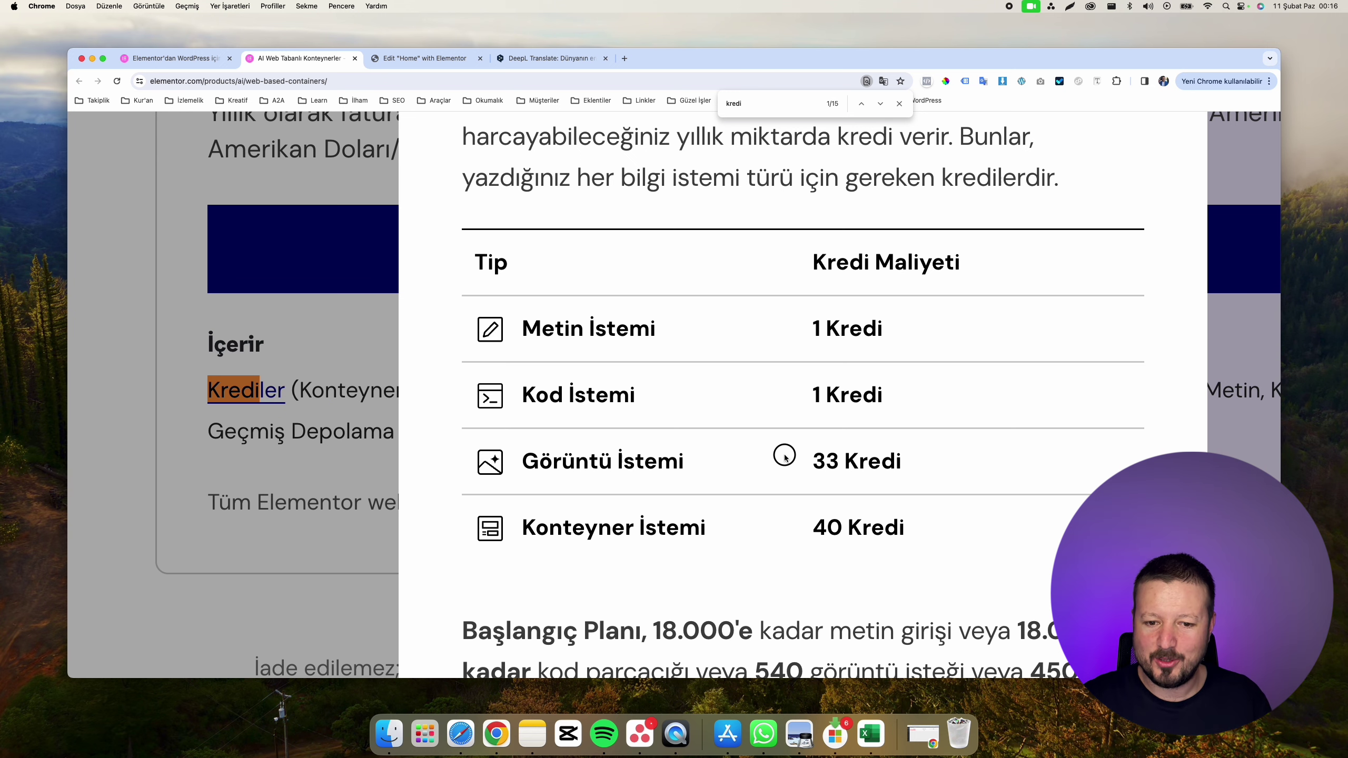
drag(782, 454, 934, 457)
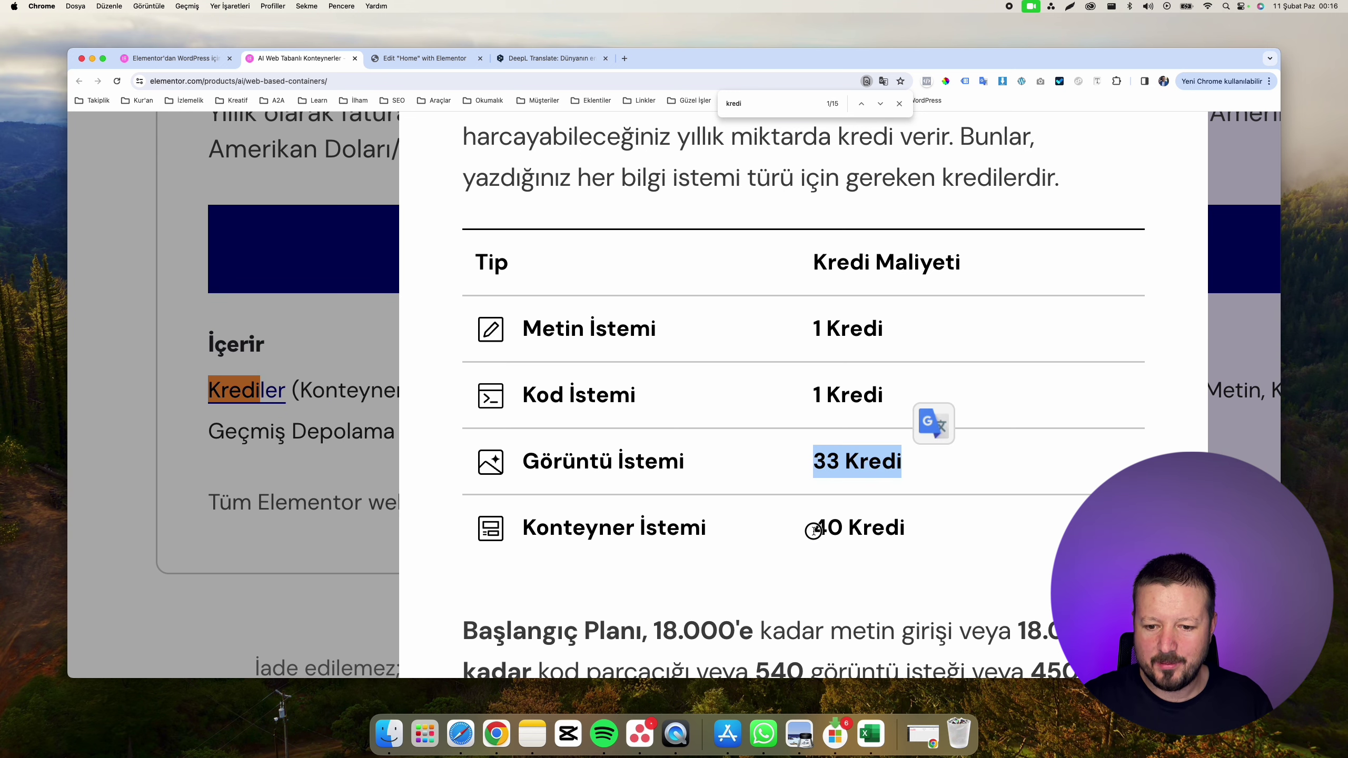
drag(814, 531, 955, 530)
scroll(958, 529, down, 4)
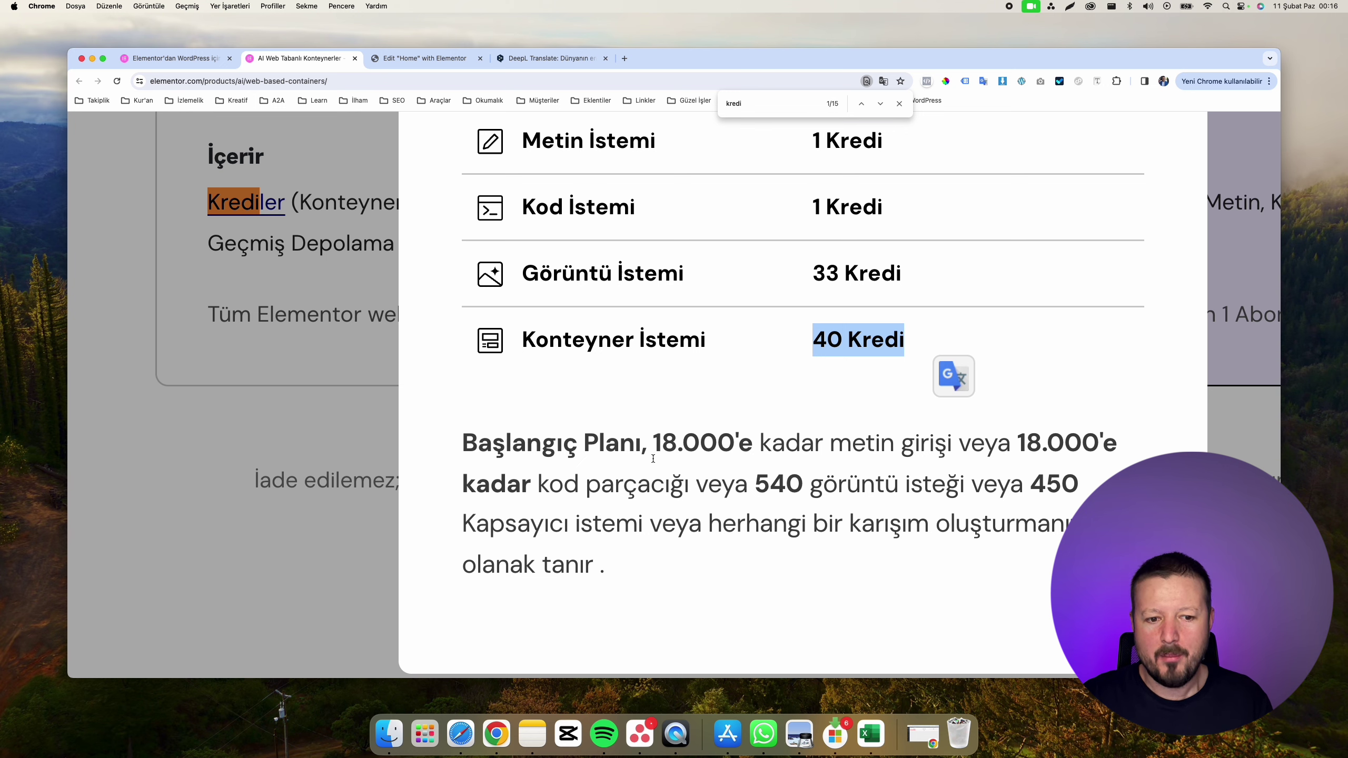
drag(651, 445, 785, 568)
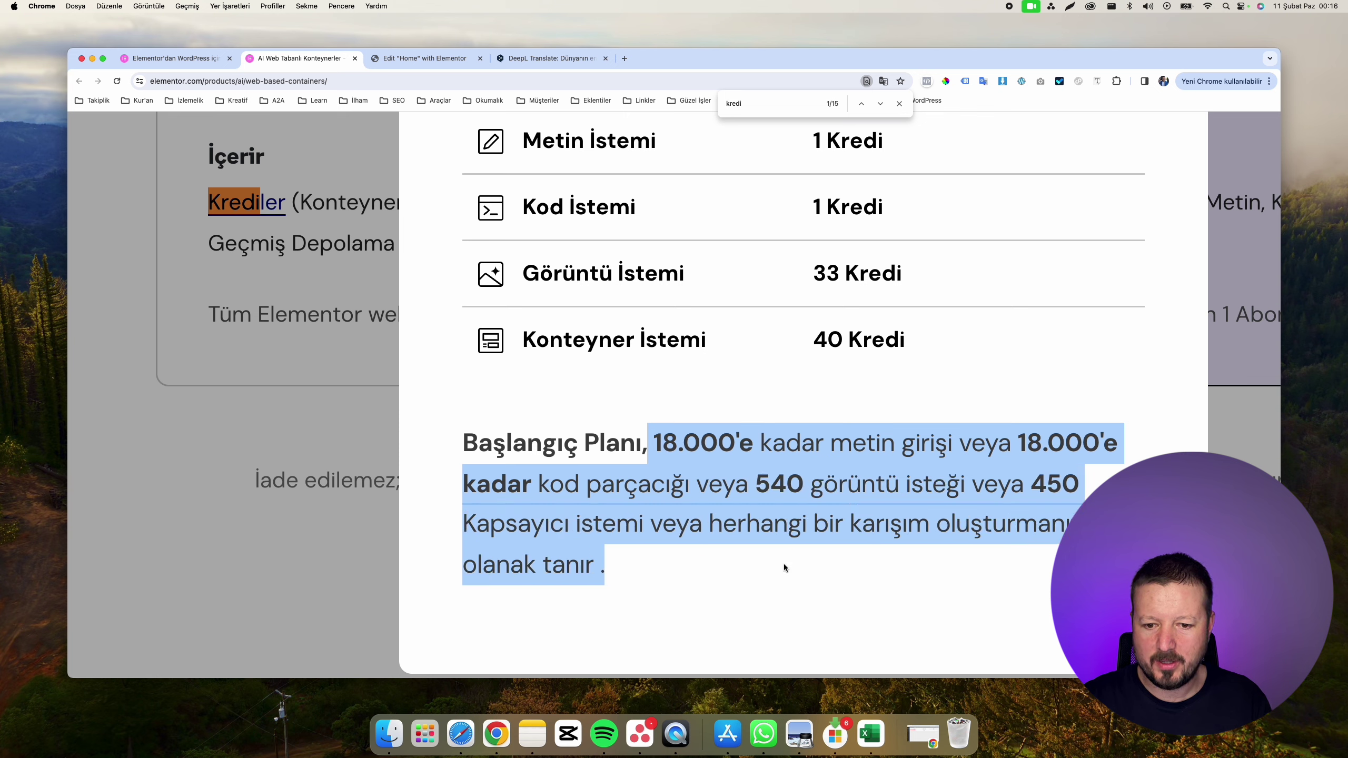
click(768, 491)
key(super+0)
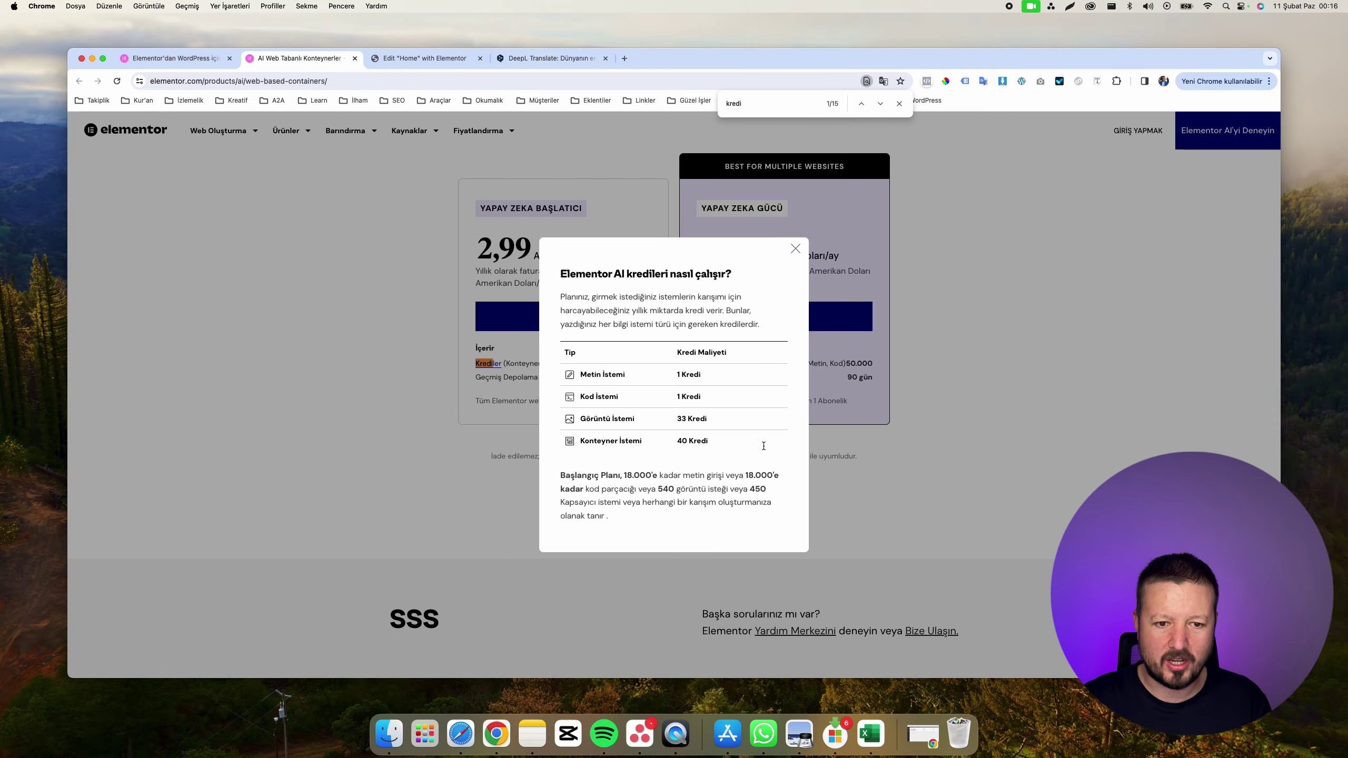
click(793, 252)
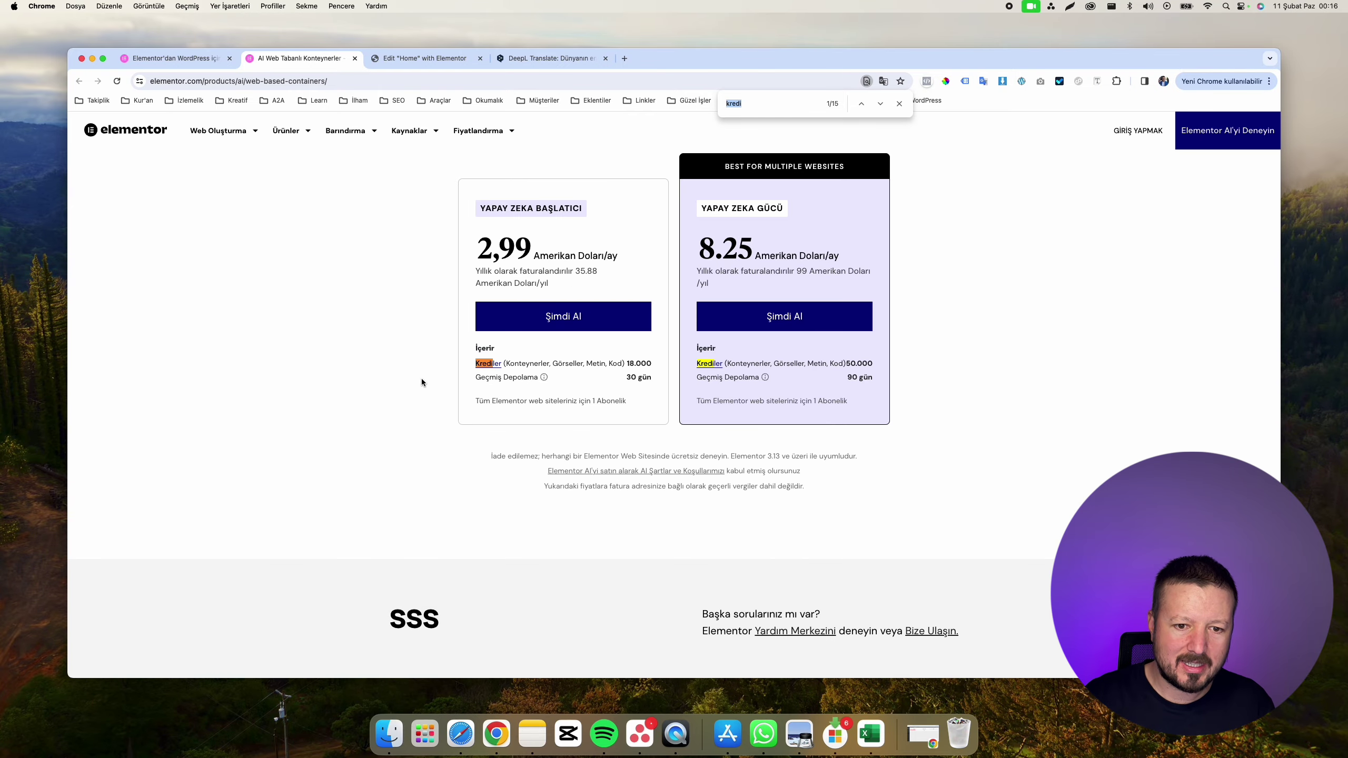
Step: Find further "kredi" matches in the FAQ and read the answers on variation charges, regeneration costs and containers per paid plan
key(Return)
key(Return)
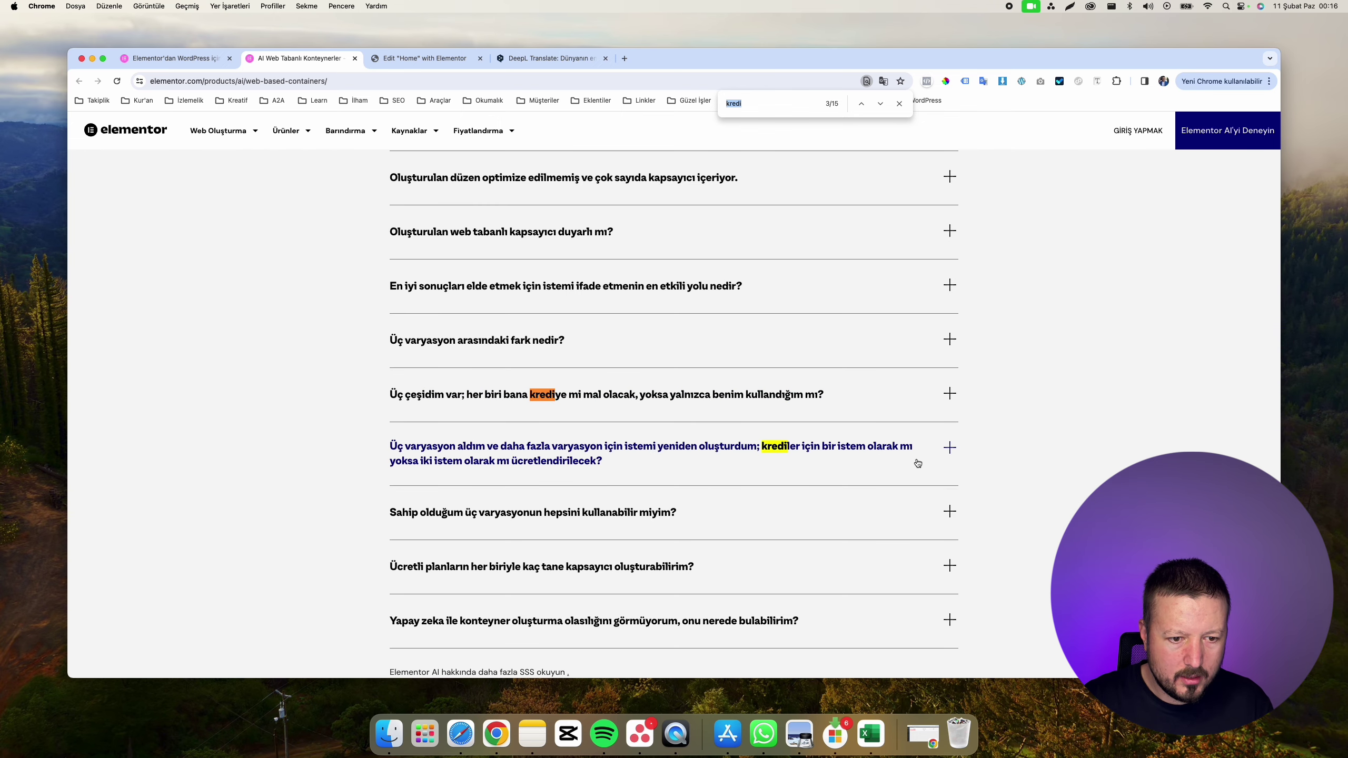
click(936, 457)
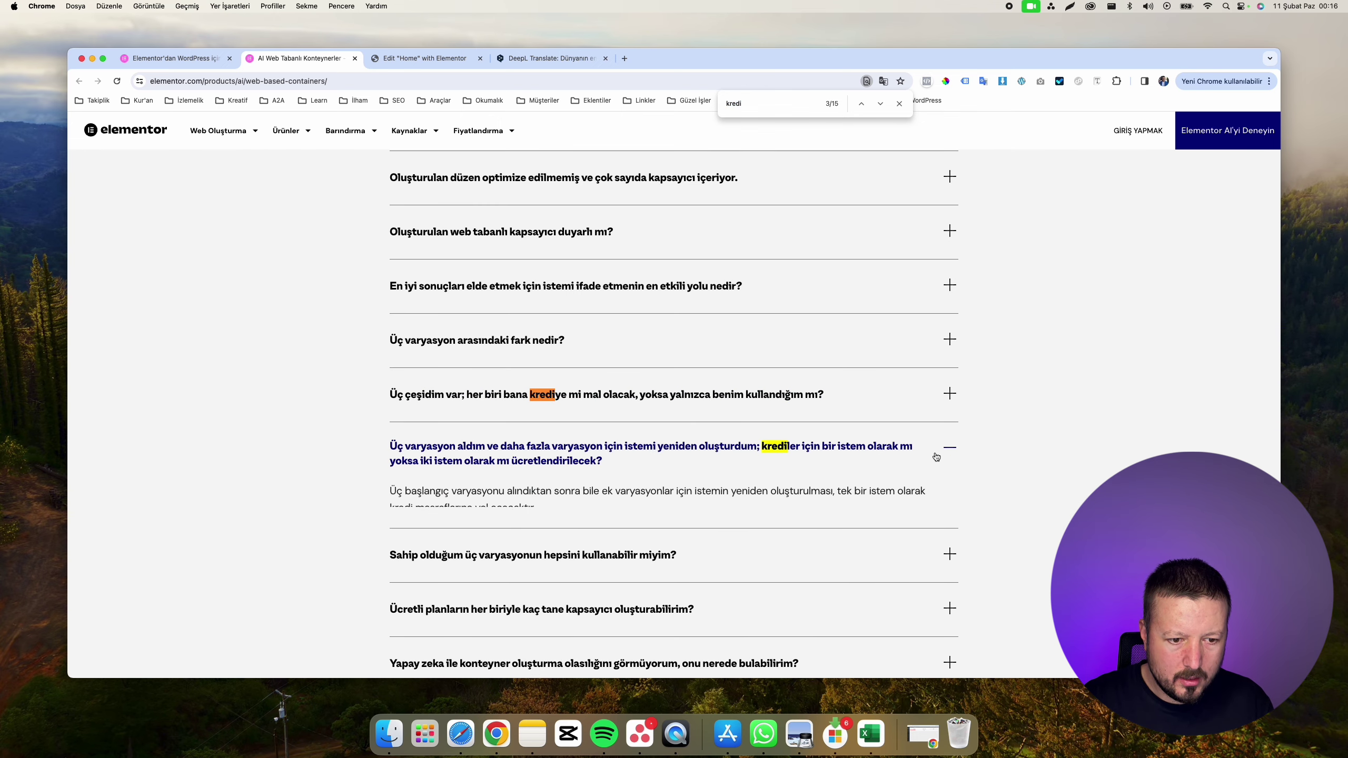
click(937, 409)
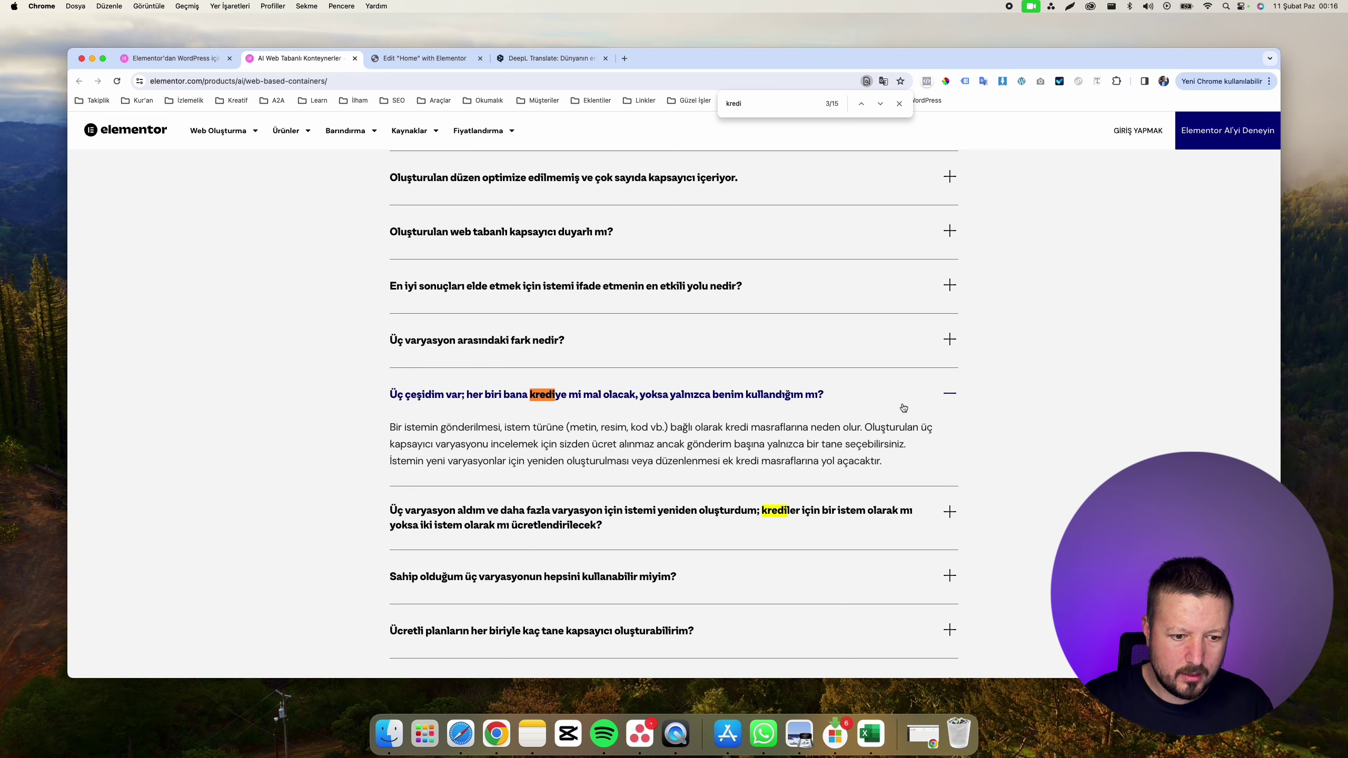
scroll(903, 407, down, 3)
click(821, 542)
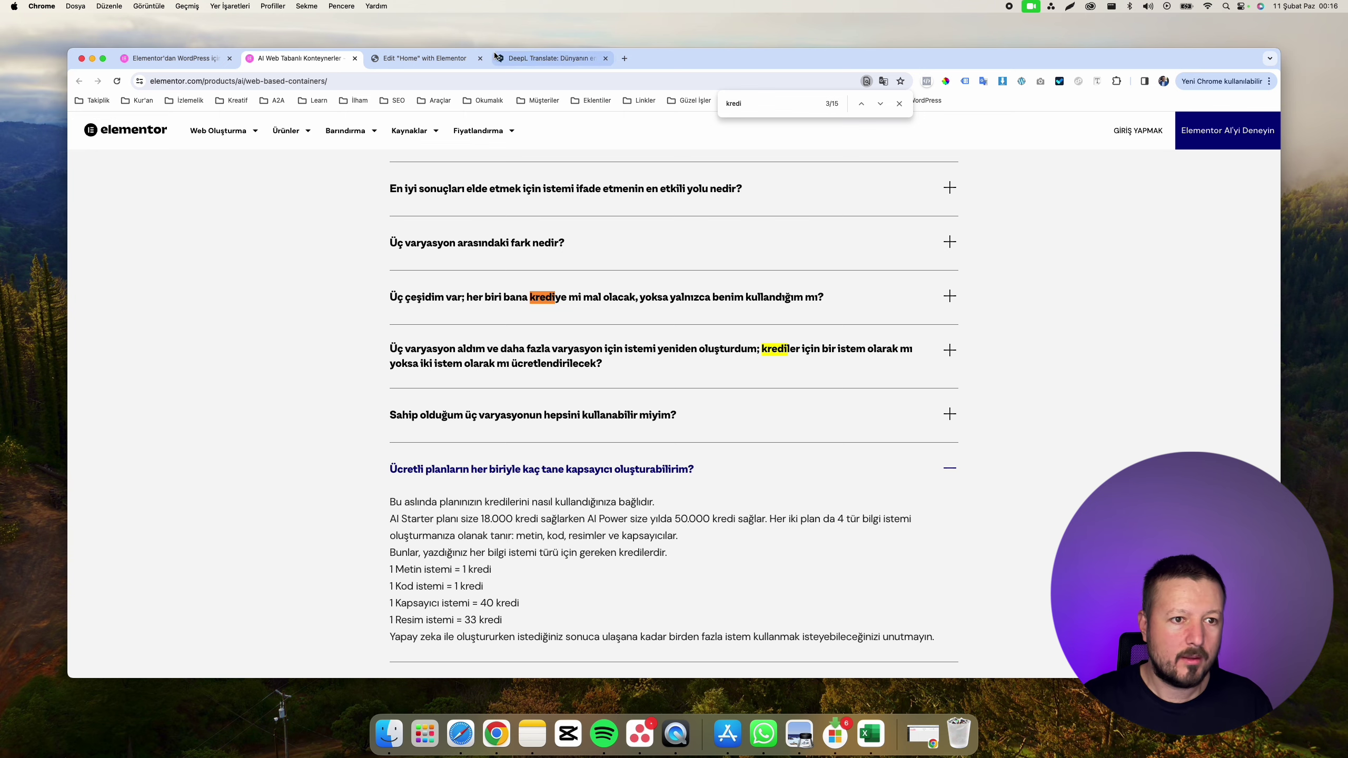
Step: Back in the Elementor editor, leave the background change, open Generative Fill, and brush over the background around the man with stroke 30
click(421, 57)
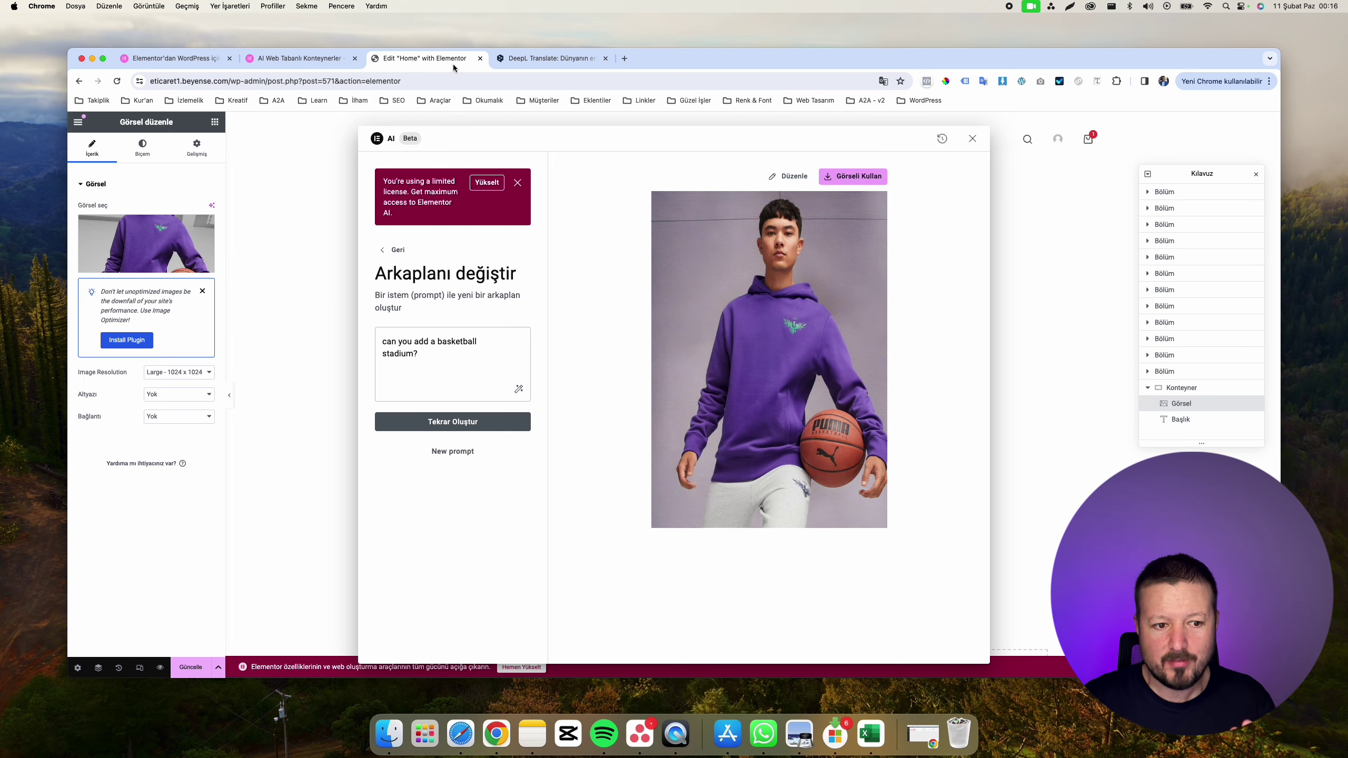
click(462, 372)
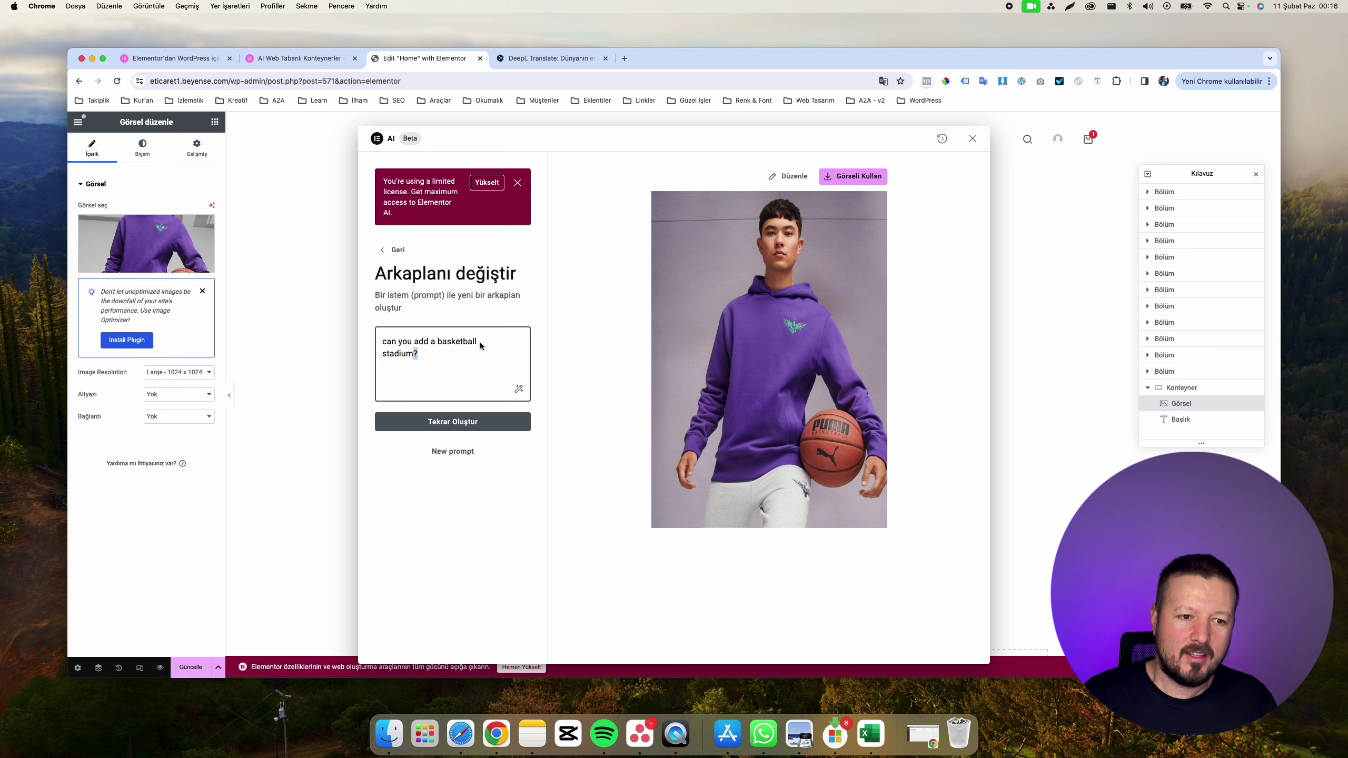
click(398, 253)
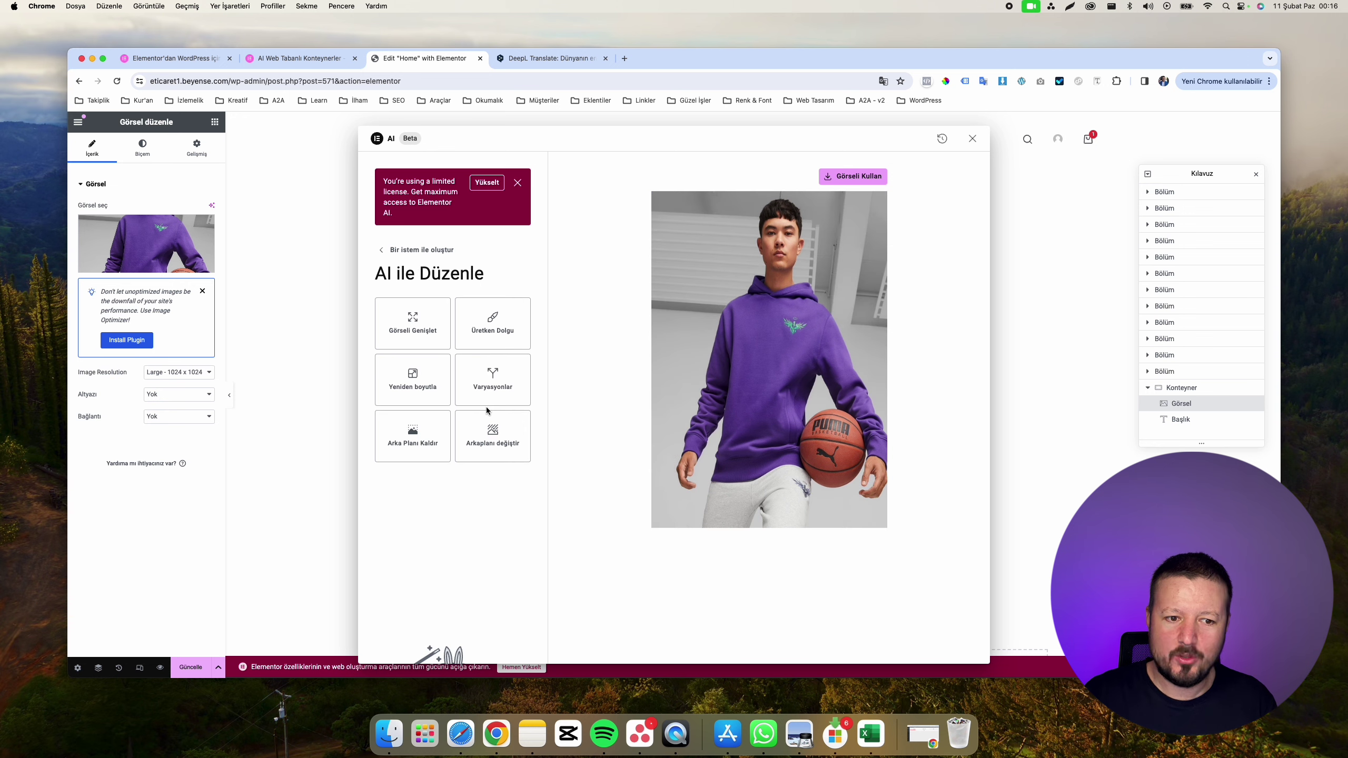
click(497, 330)
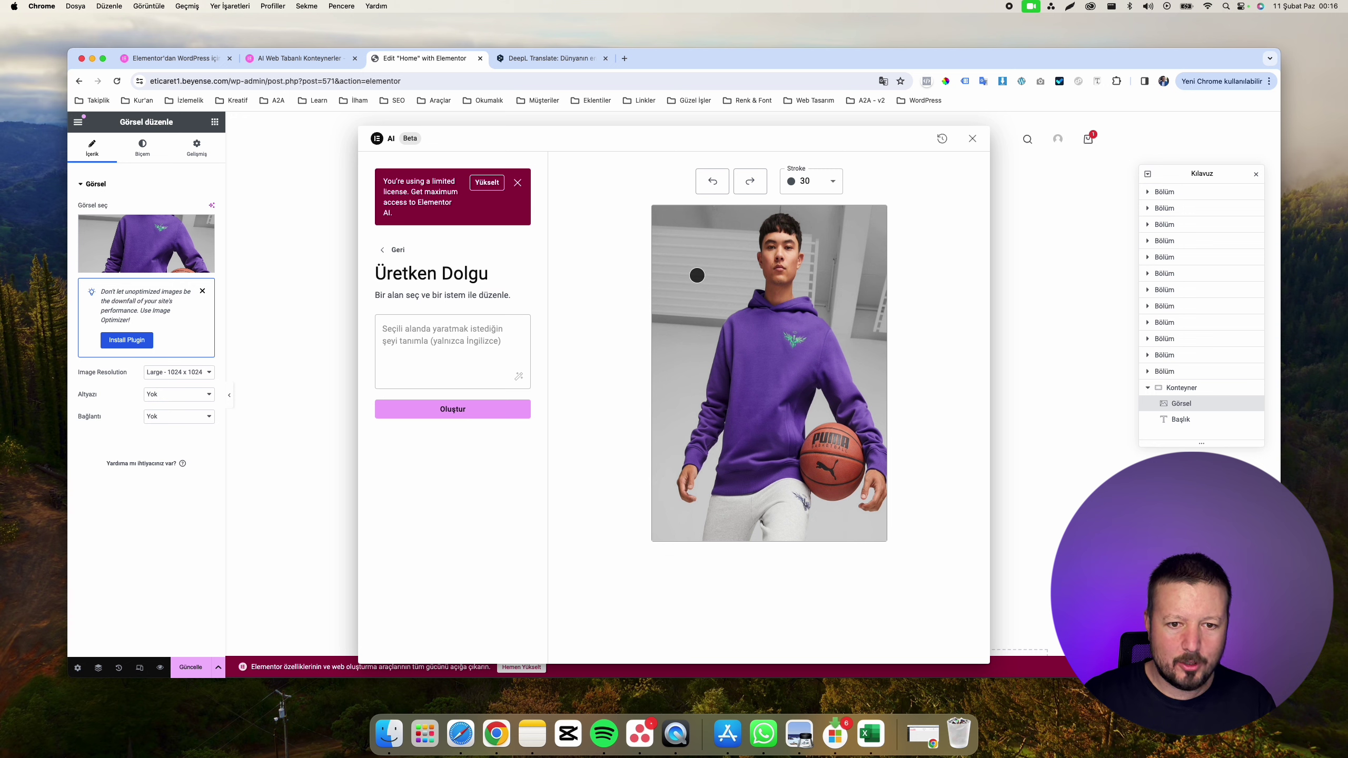
mouse_move(706, 253)
mouse_down()
mouse_move(666, 351)
mouse_move(701, 239)
mouse_move(754, 207)
mouse_move(845, 209)
mouse_move(852, 353)
mouse_move(858, 333)
mouse_move(796, 190)
mouse_move(692, 282)
mouse_move(661, 454)
mouse_move(669, 540)
mouse_move(657, 535)
mouse_up()
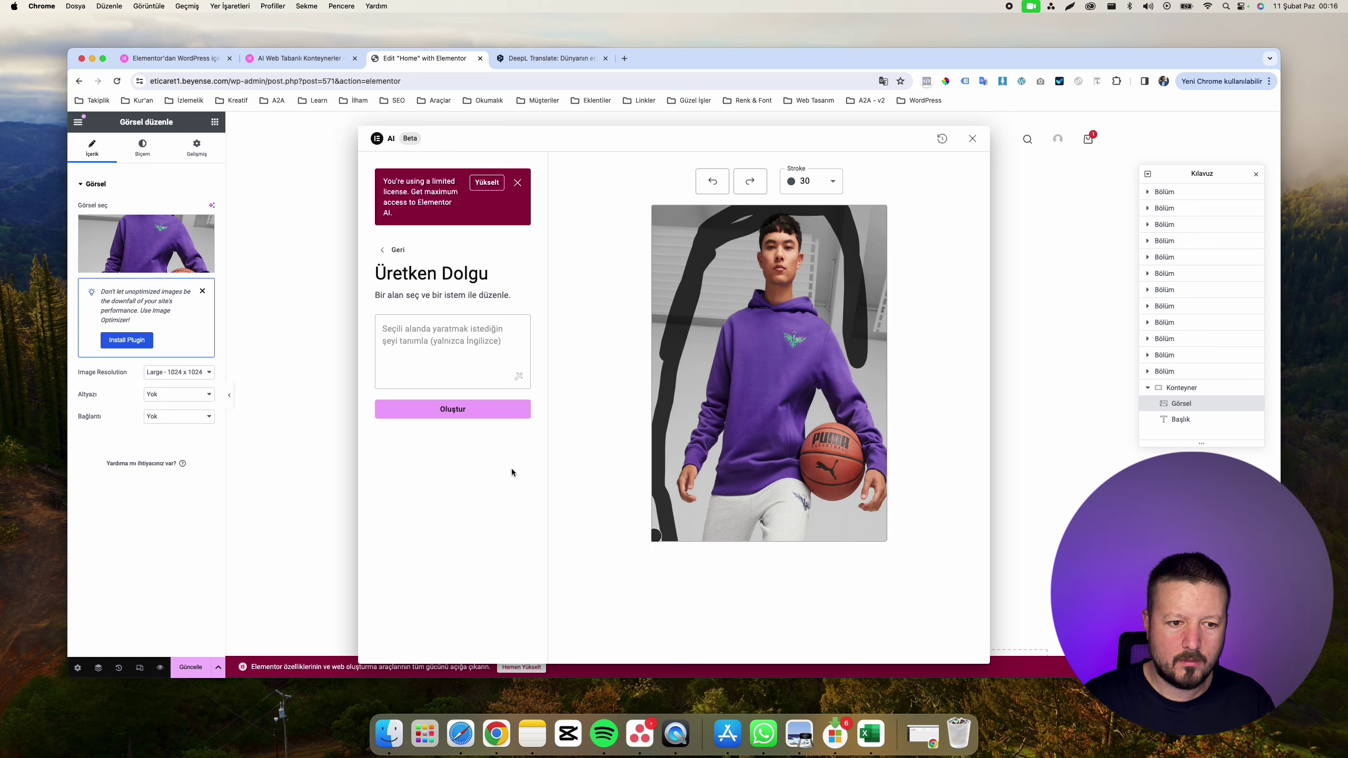
Step: Copy "can you add a basketball stadium?" from the DeepL translation into the Generative Fill prompt and generate the images
click(467, 345)
text(B)
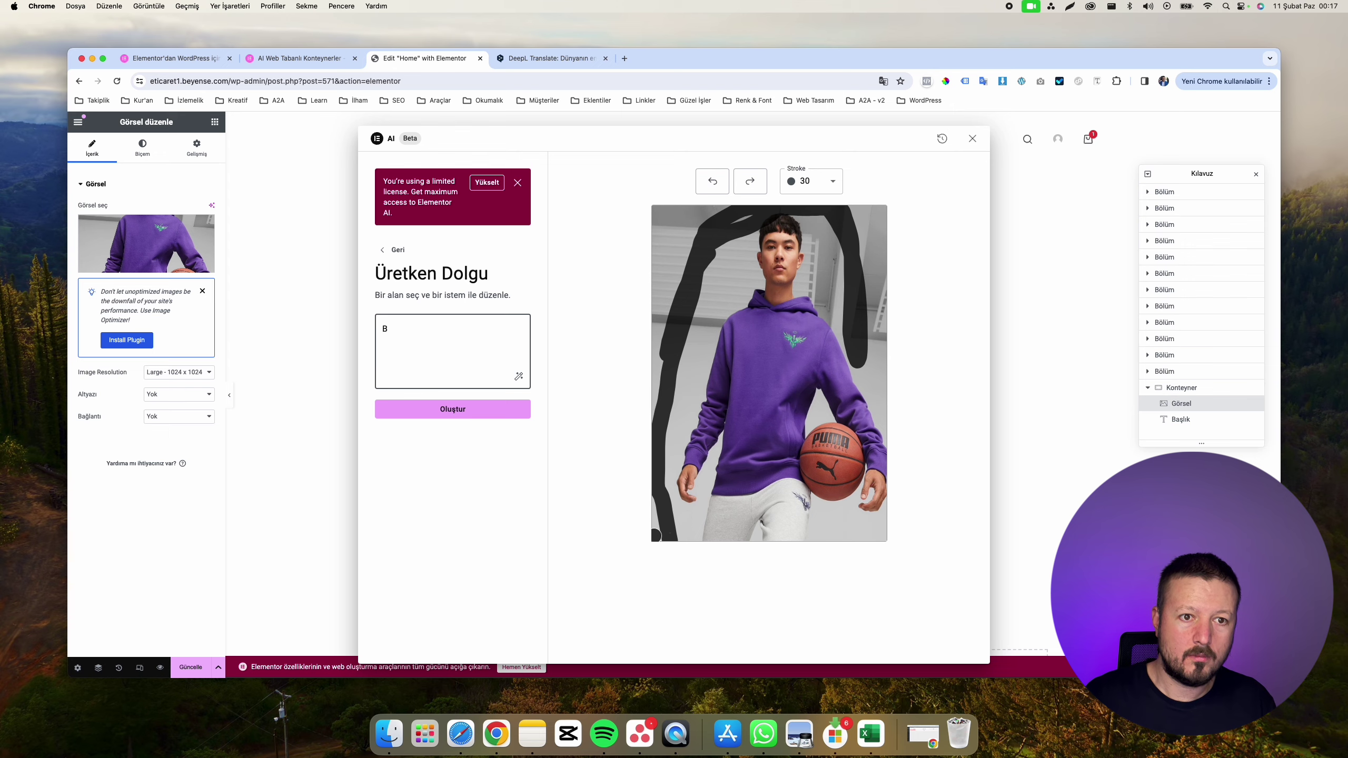
click(518, 57)
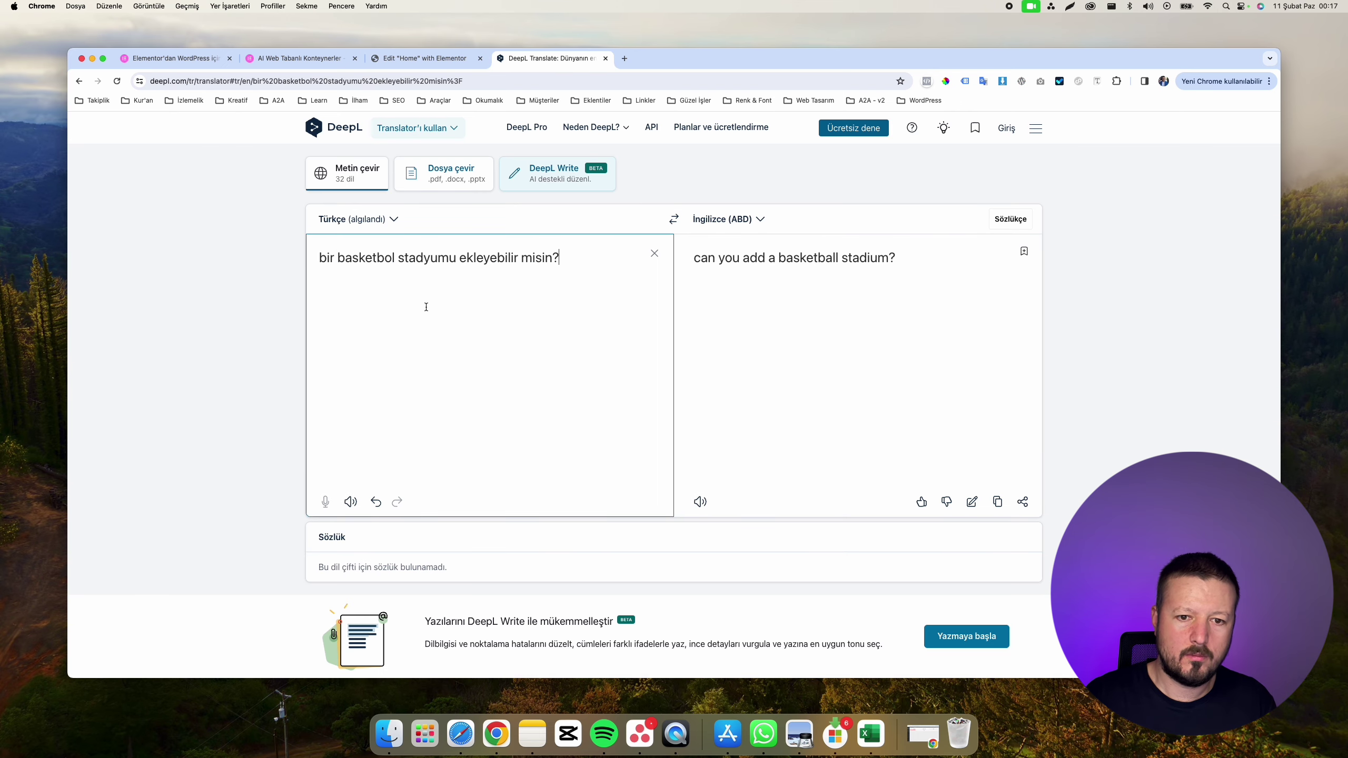
click(998, 502)
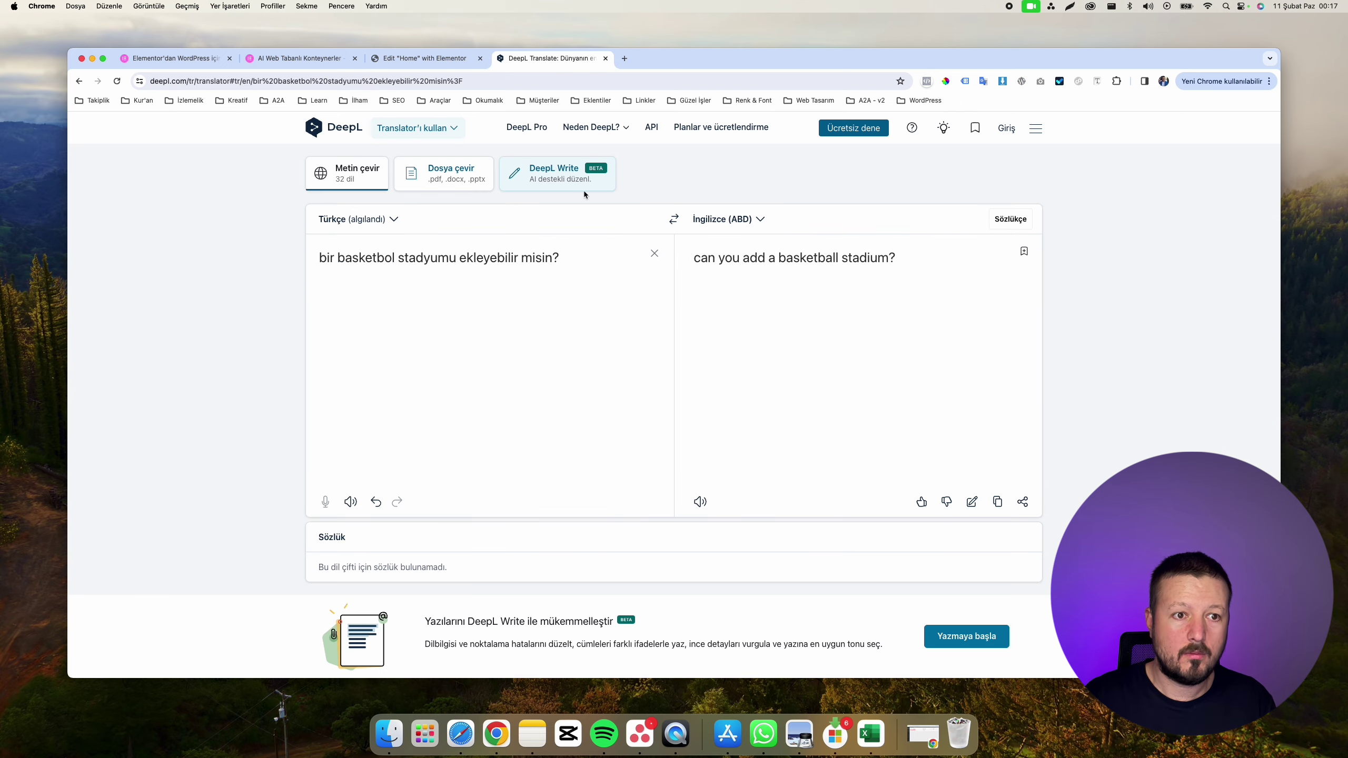
click(415, 63)
key(super+a)
key(super+v)
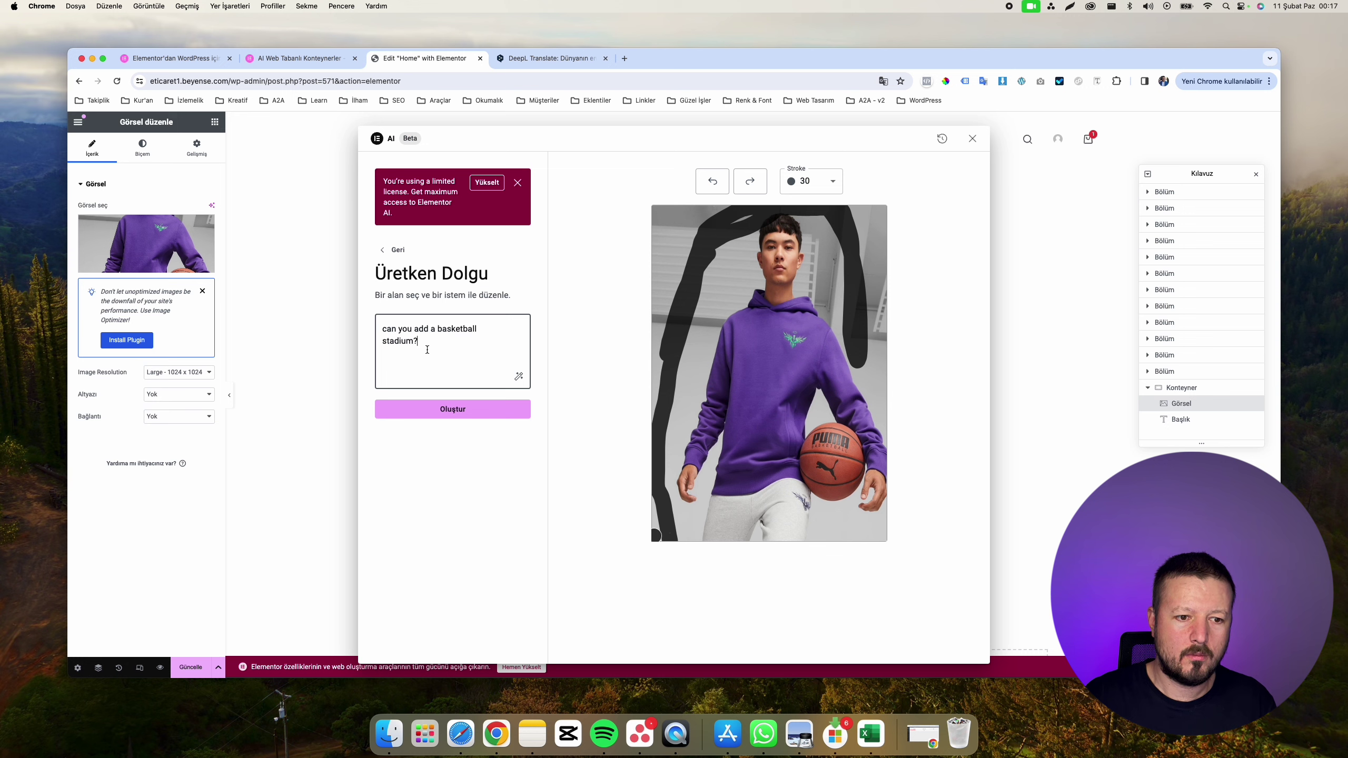
click(445, 413)
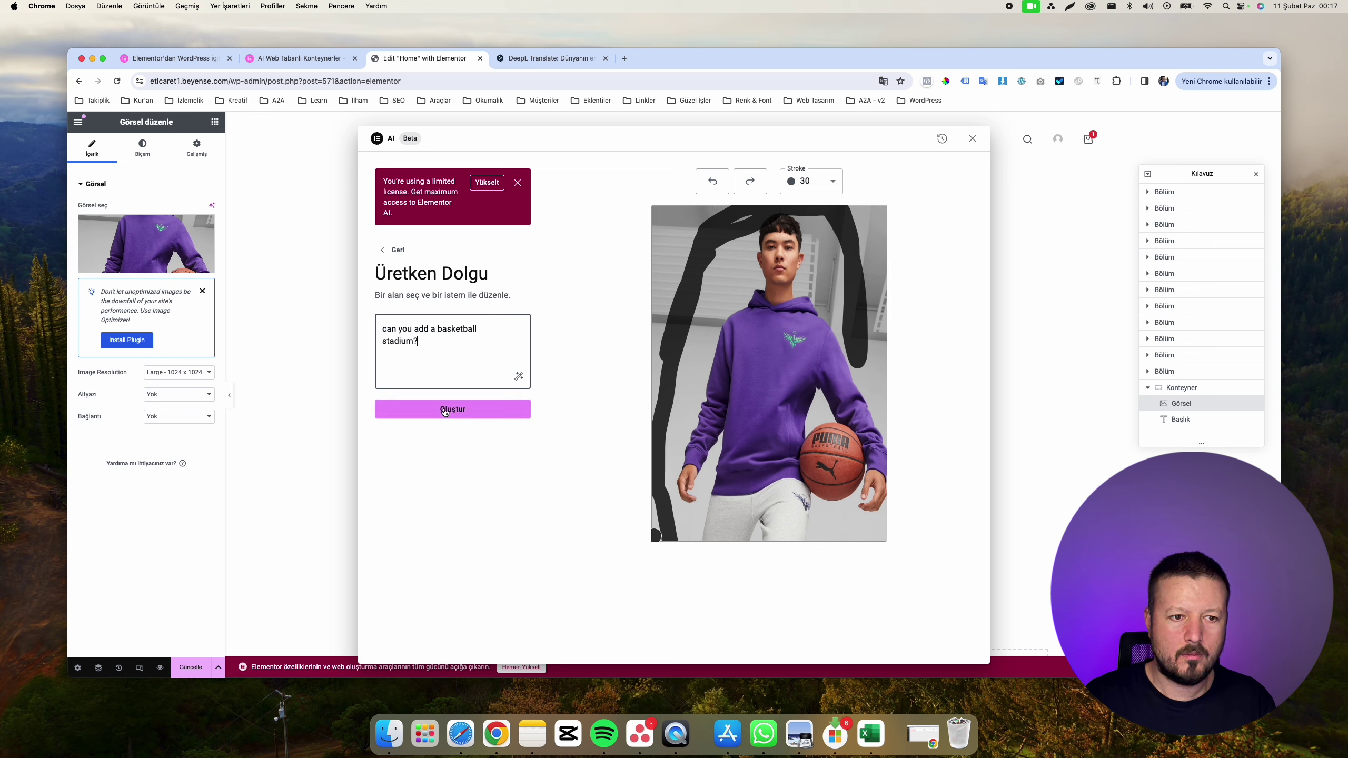
click(446, 410)
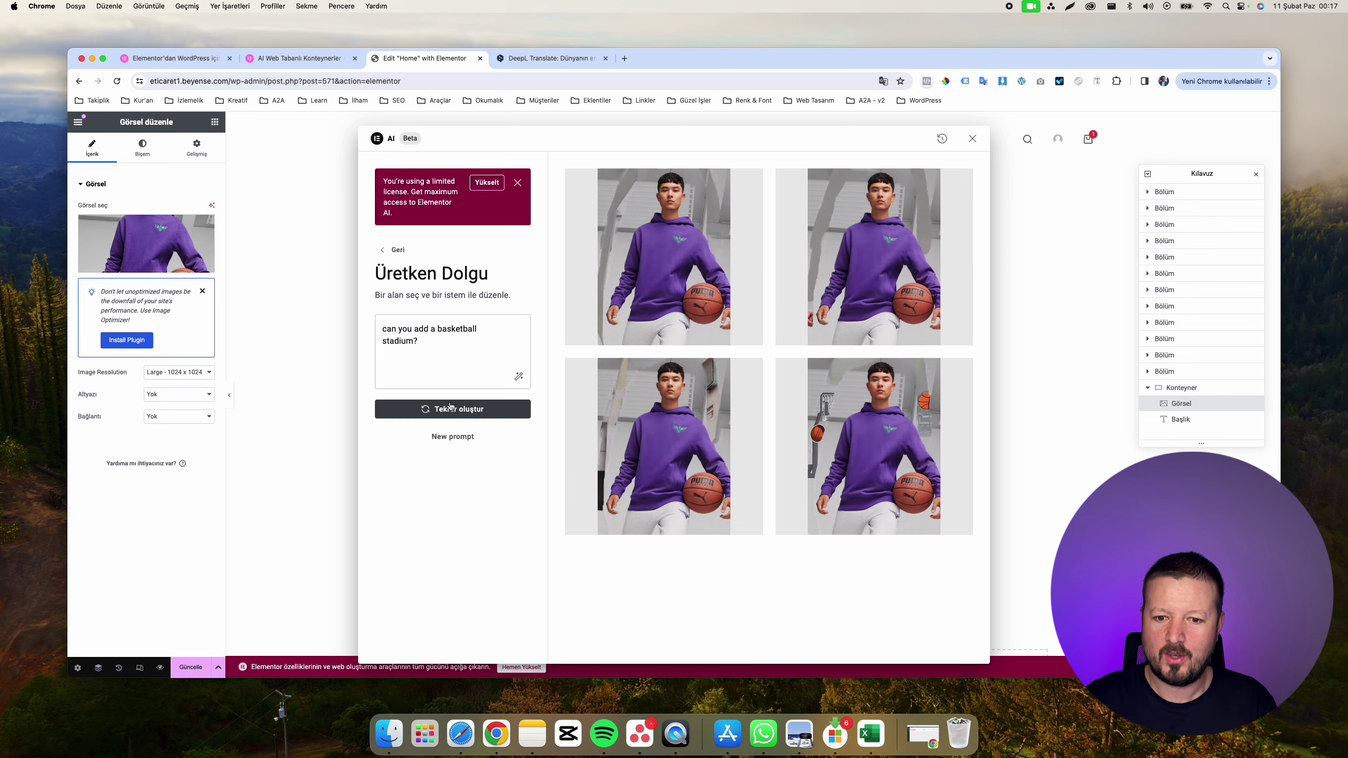
Step: Examine the generated fill result with the basketball hoops up close and return to the AI editing tools
scroll(821, 444, up, 5)
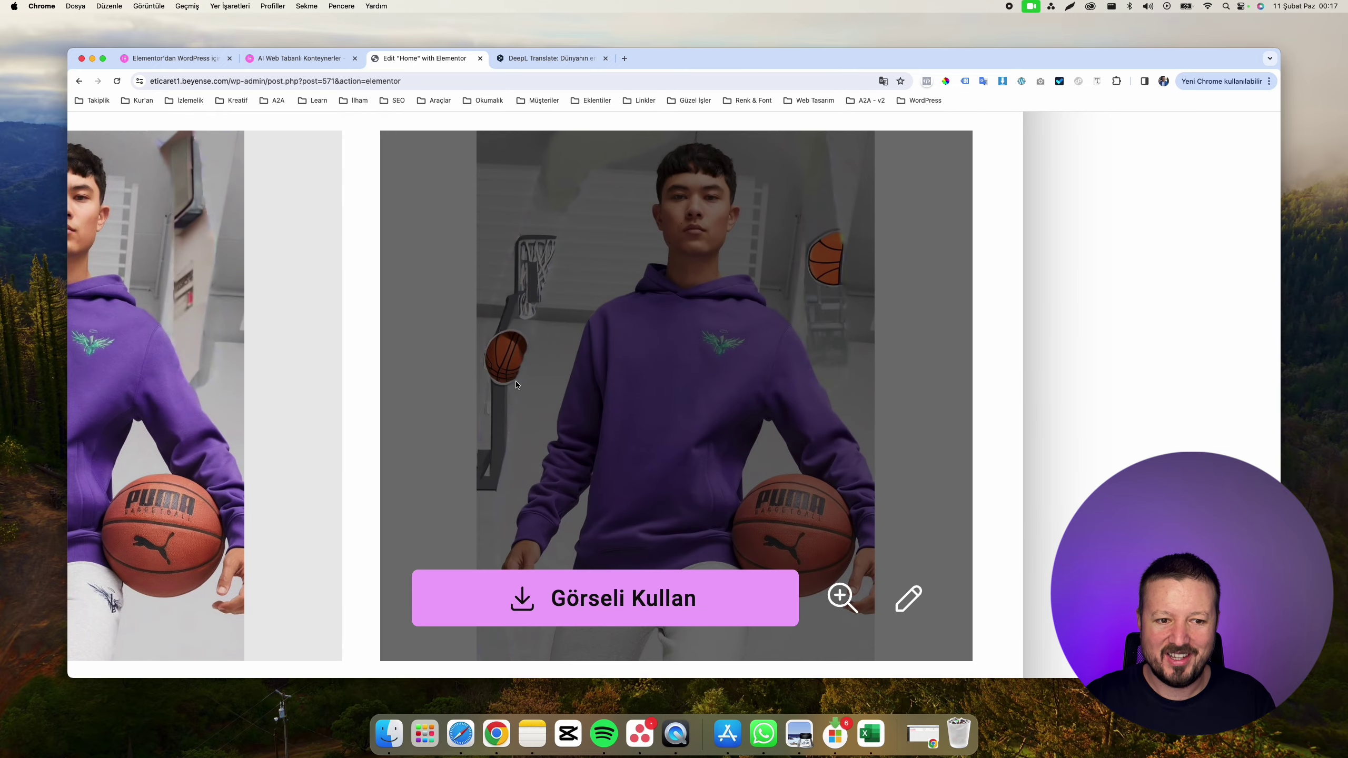
scroll(550, 351, down, 5)
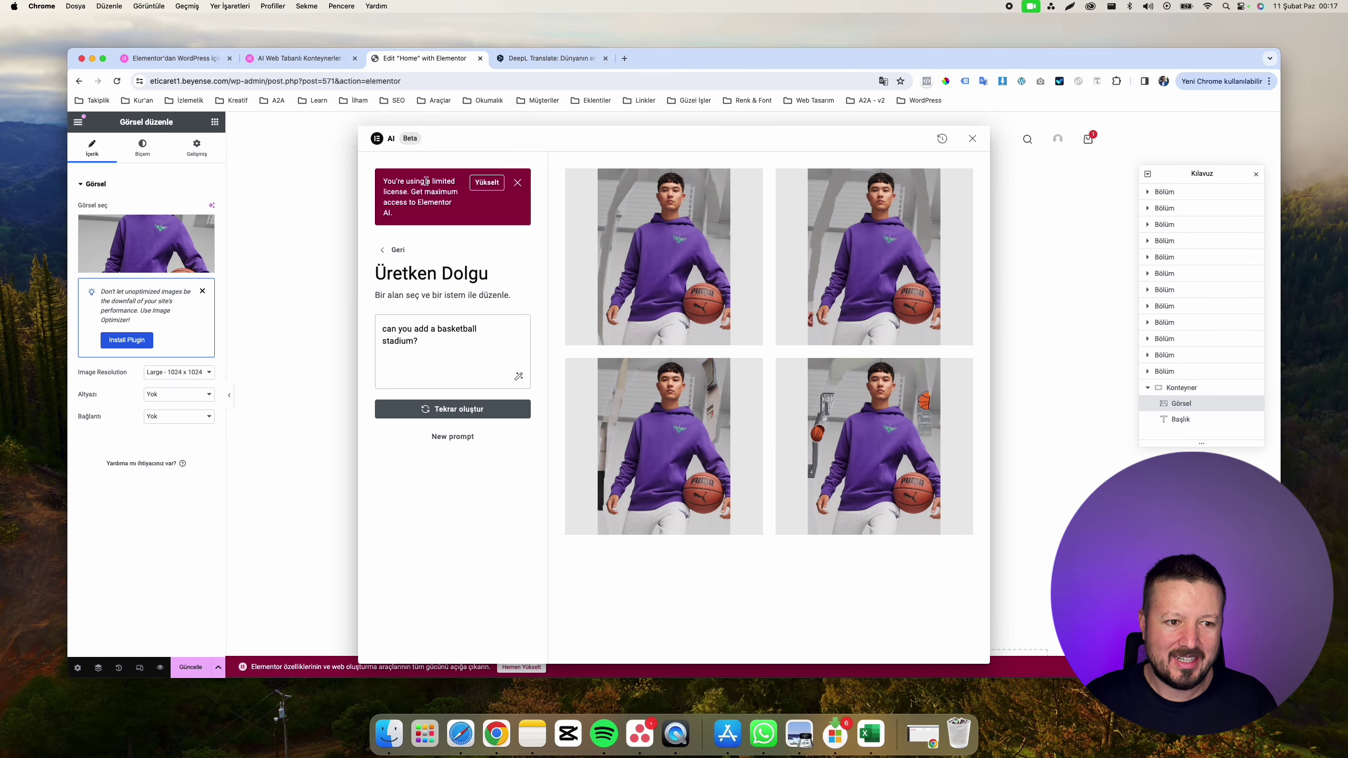
click(396, 249)
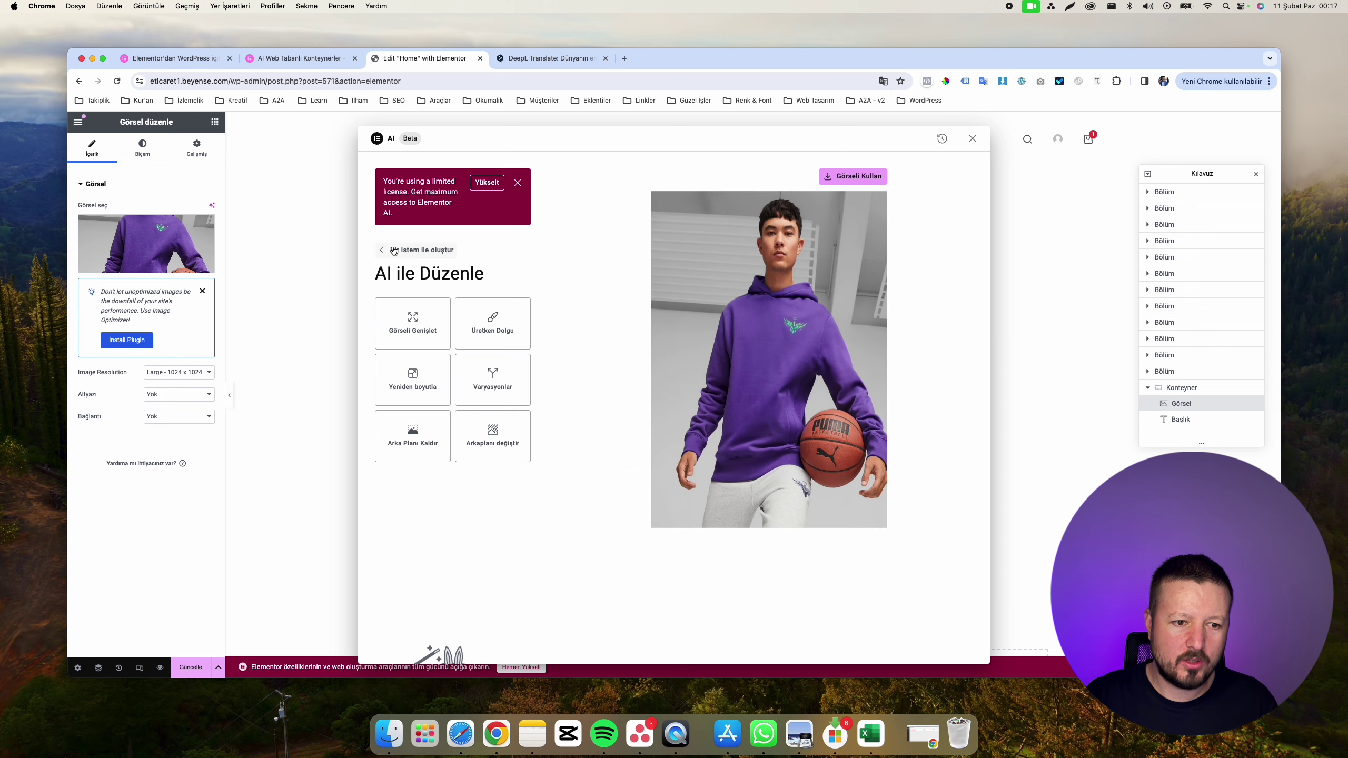
Step: Try the resize tool with the output size raised to 2048 px and return to the AI editing tools without generating
click(428, 389)
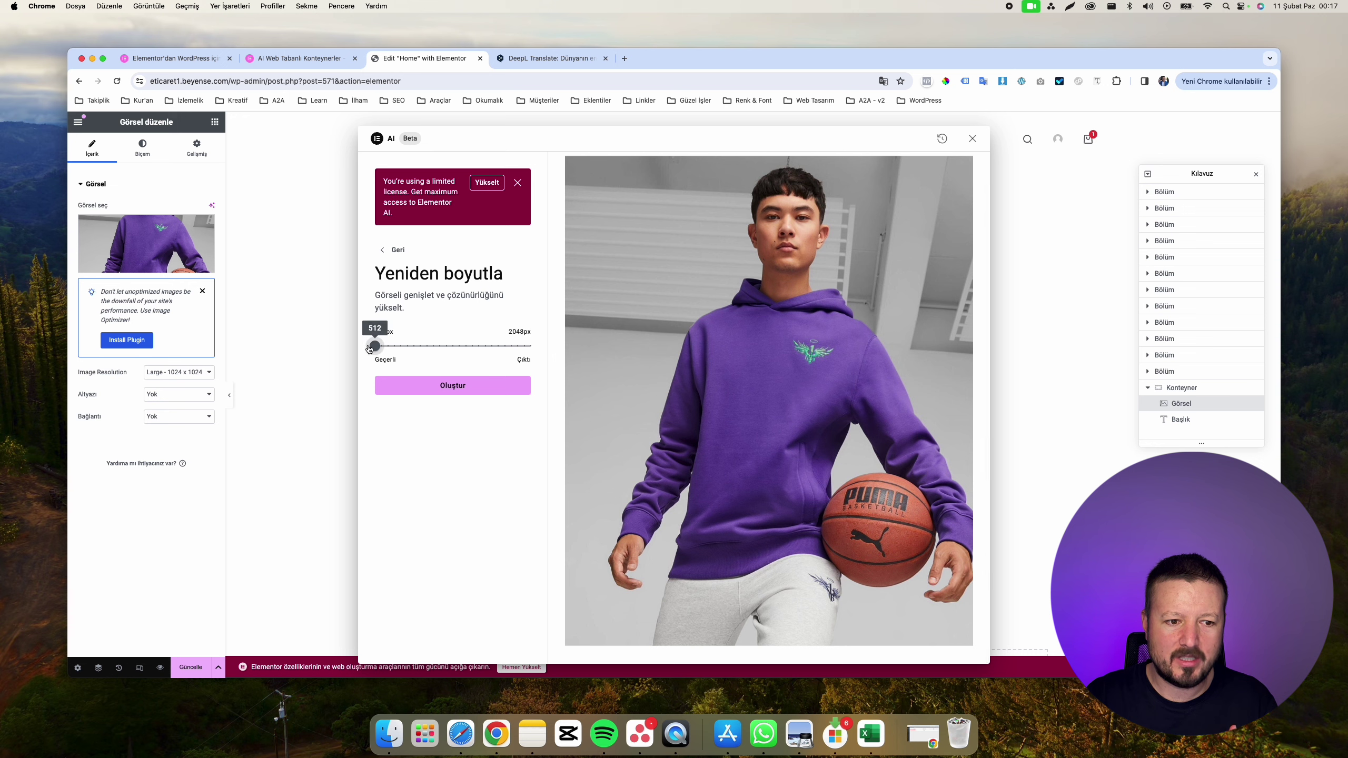
drag(375, 346, 469, 348)
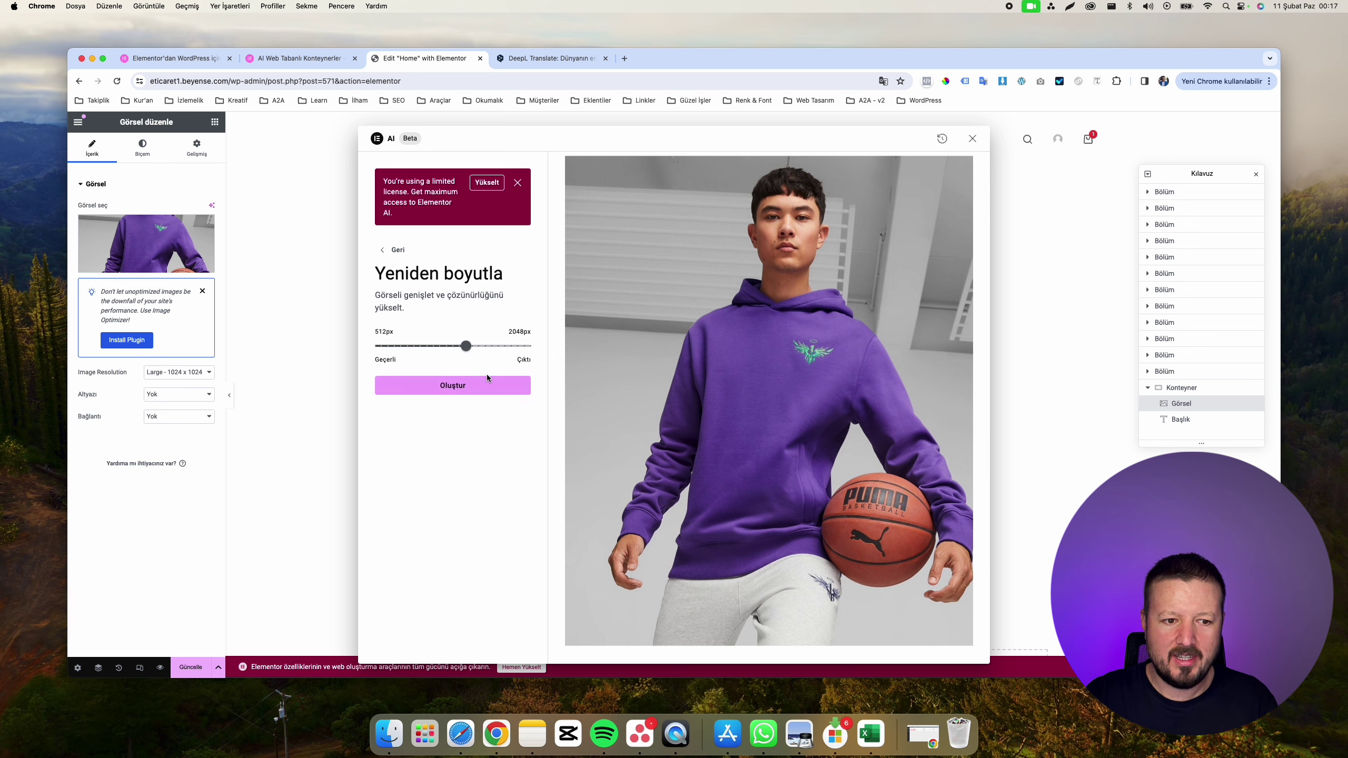
drag(466, 345, 571, 343)
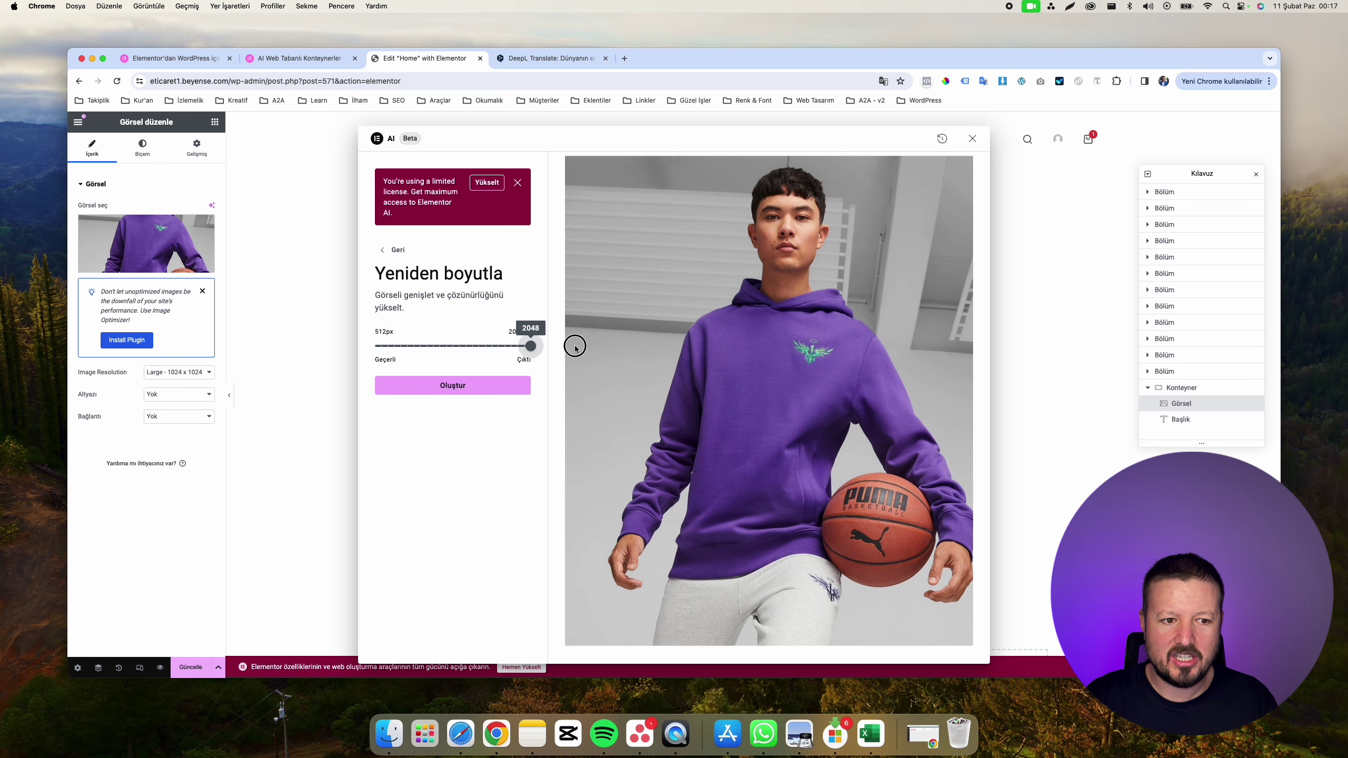
click(385, 251)
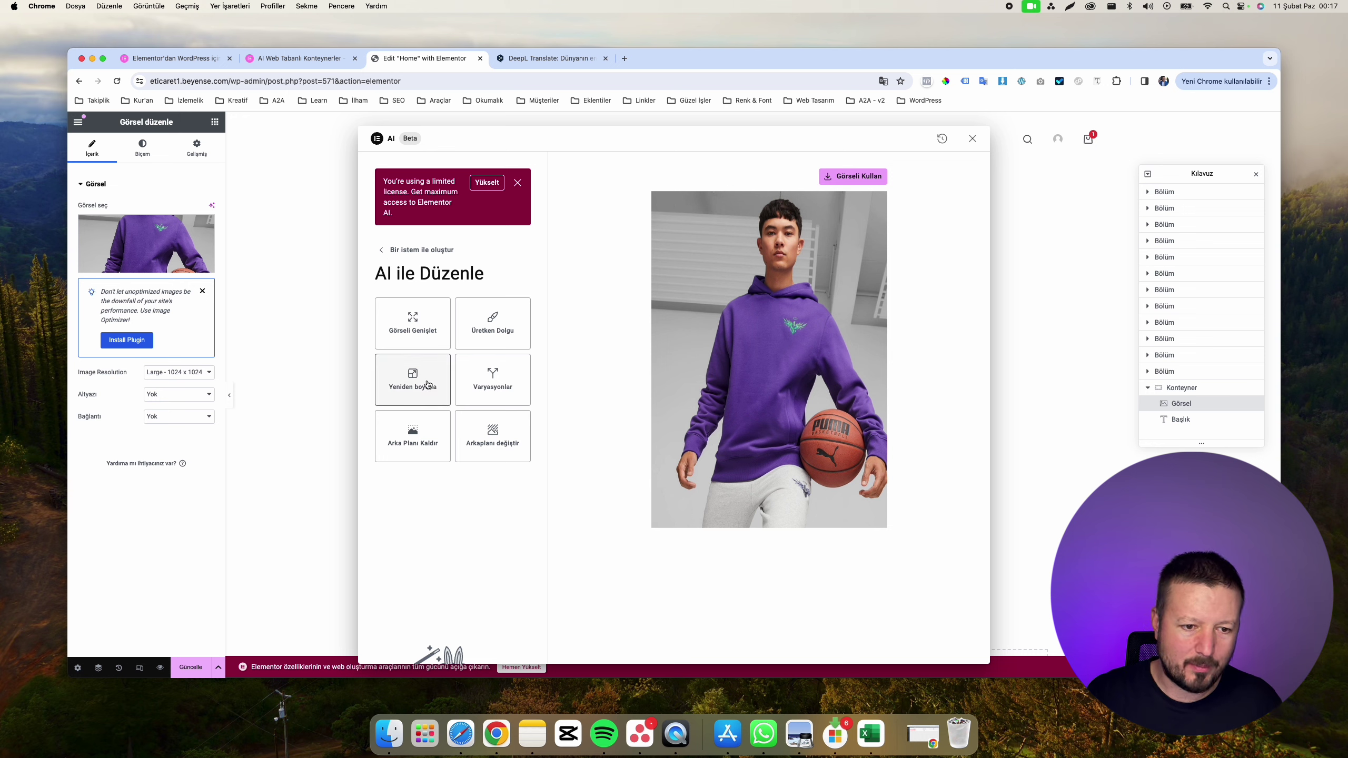
Step: Open the Variations tool for the photo and set the image type to Fotografik
click(495, 376)
scroll(457, 478, down, 2)
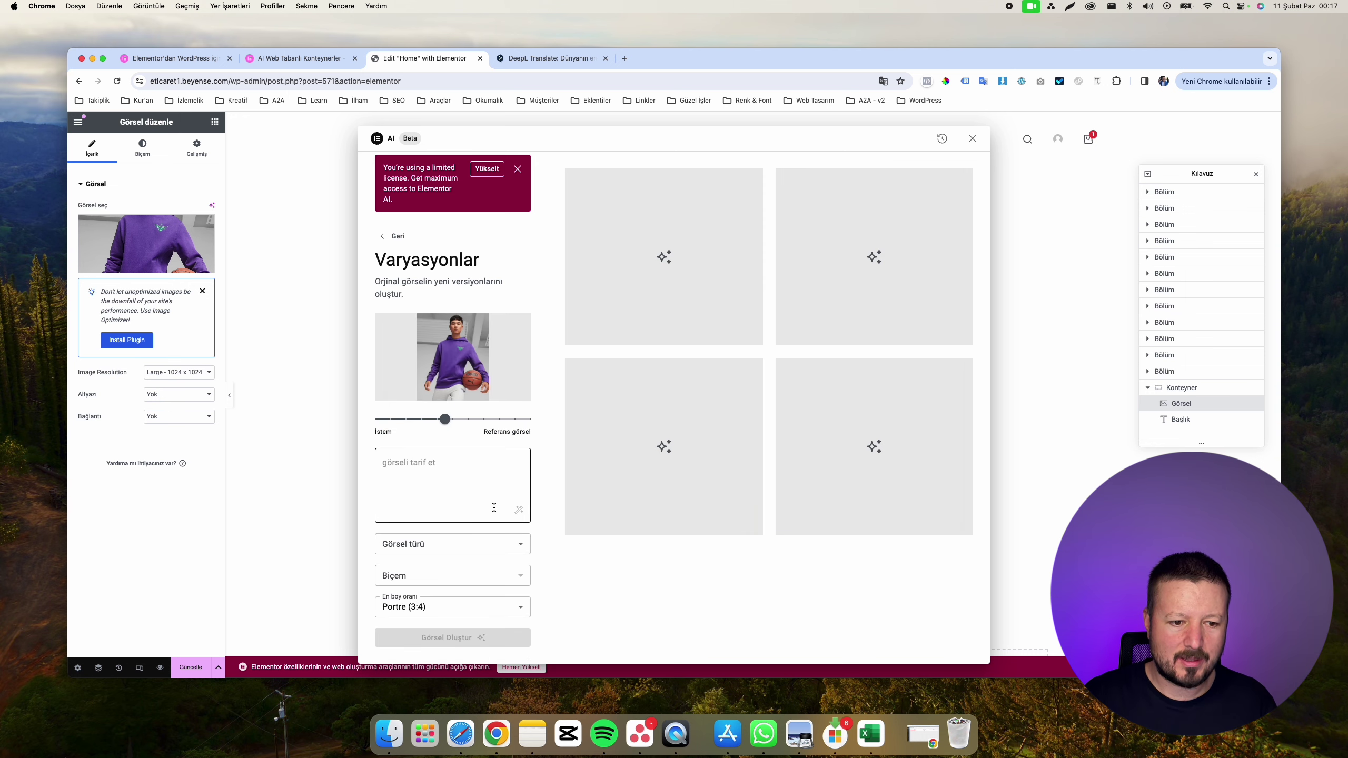
click(473, 540)
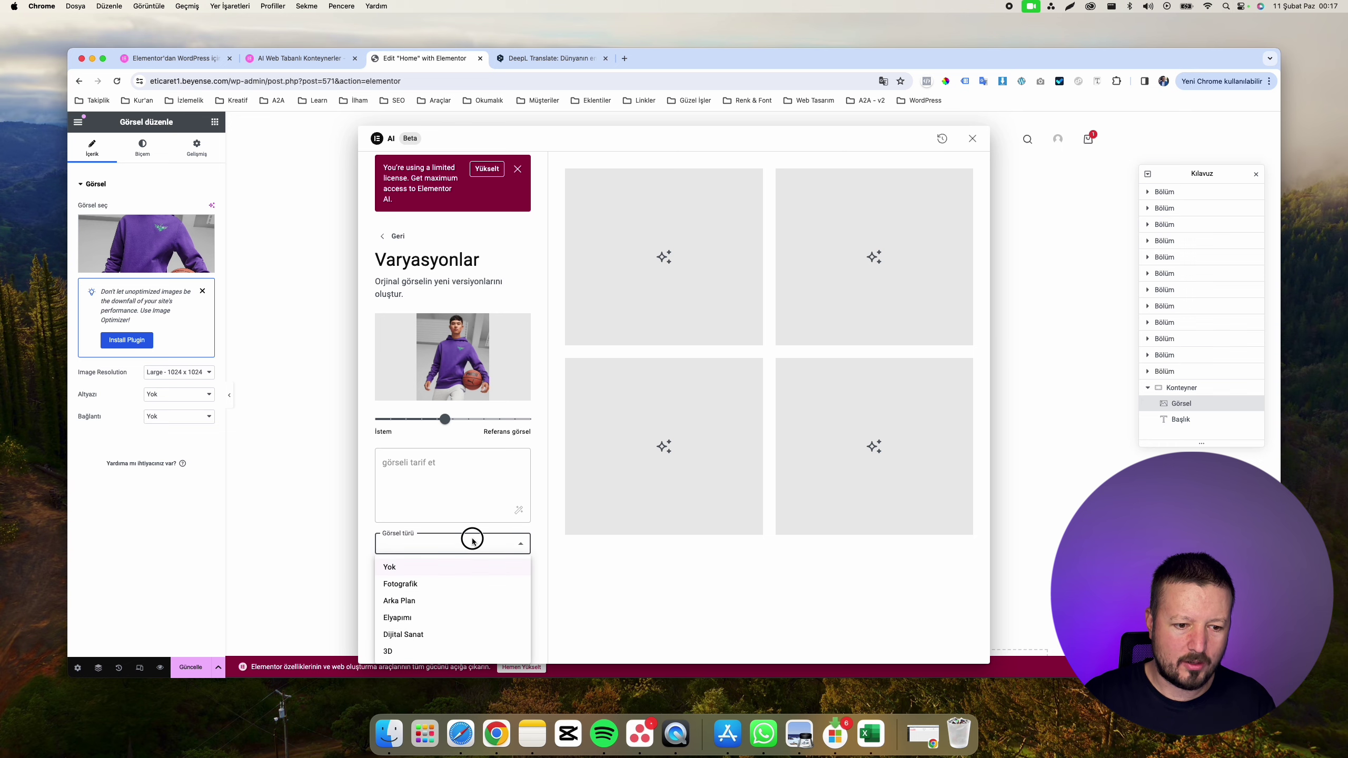
click(473, 540)
click(472, 538)
click(446, 584)
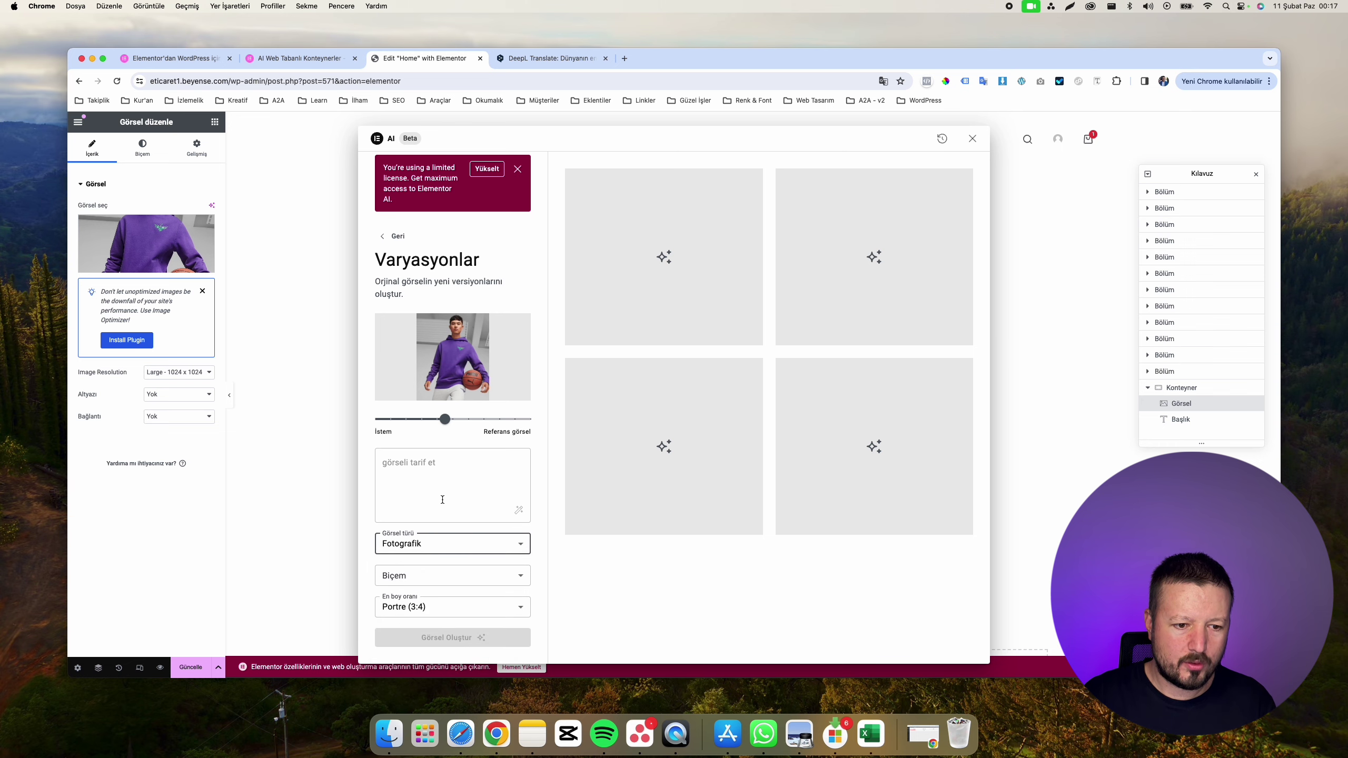
Step: Copy "can you add a basketball stadium?" from DeepL into the variations prompt and generate the images
click(441, 500)
click(552, 58)
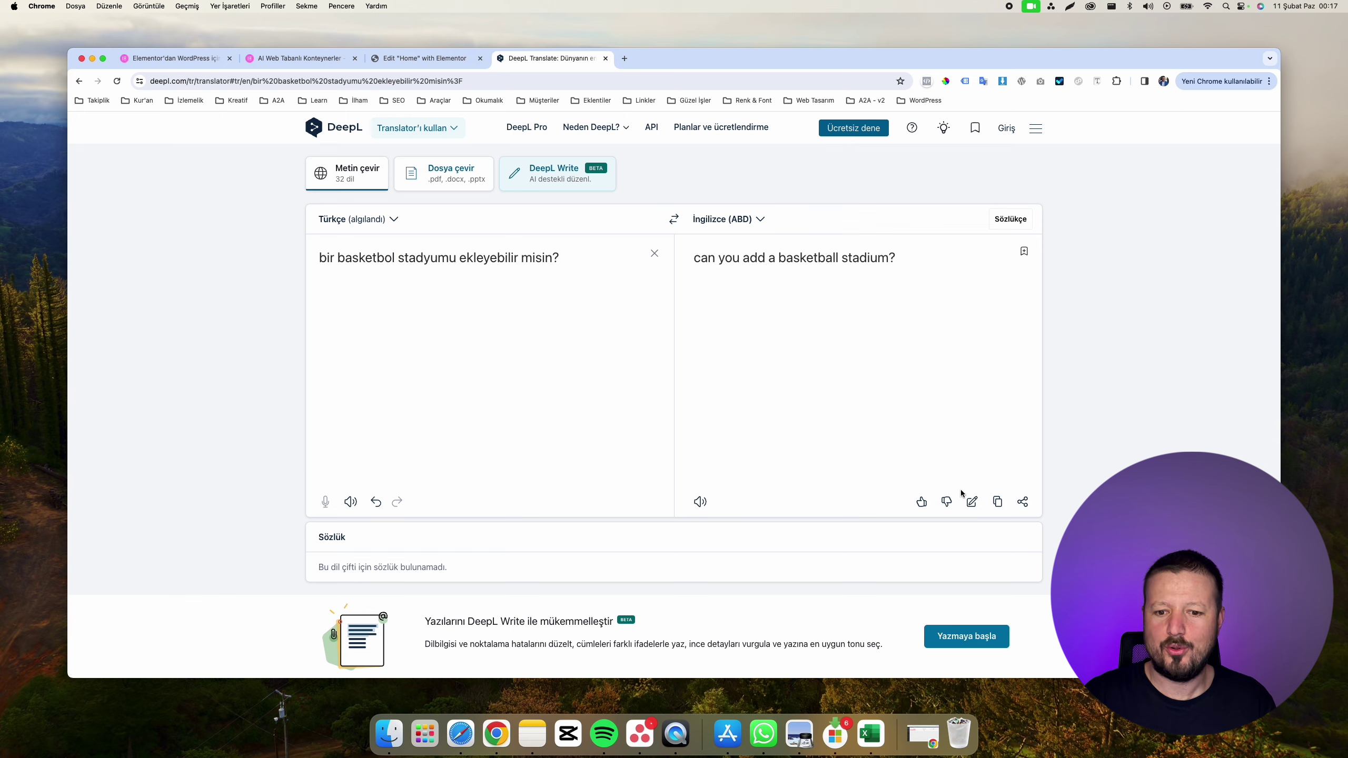
click(997, 502)
click(424, 58)
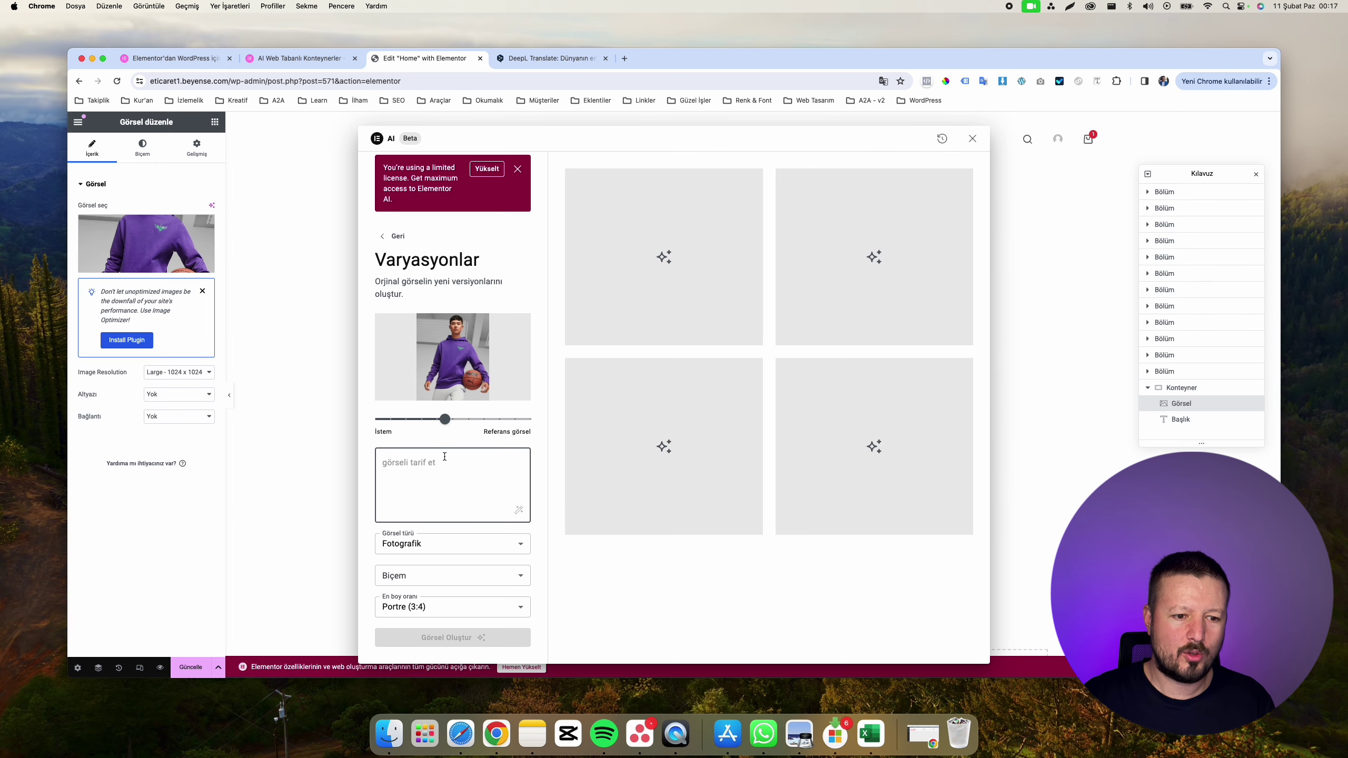
key(super+v)
click(439, 641)
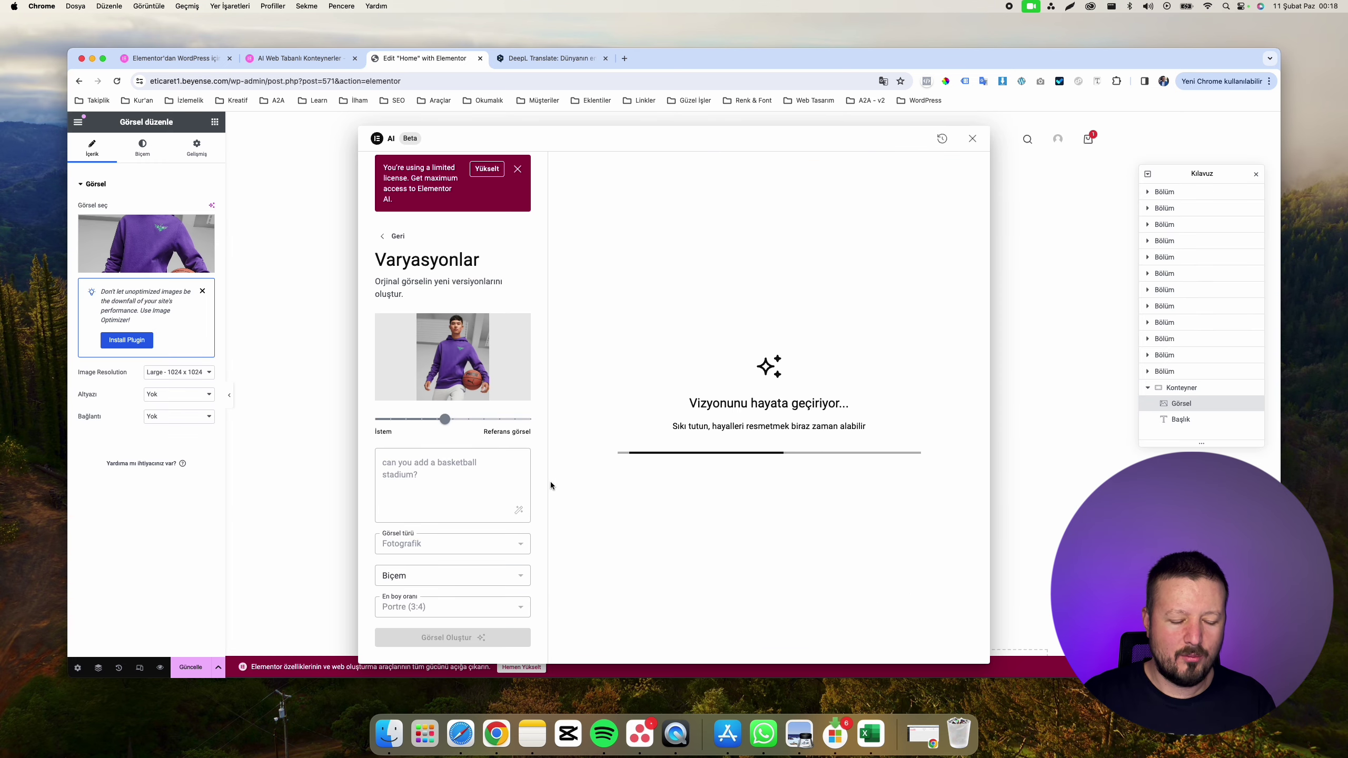
Step: Examine the variation settings and compare the generated variations with the original photo up close
scroll(427, 612, up, 5)
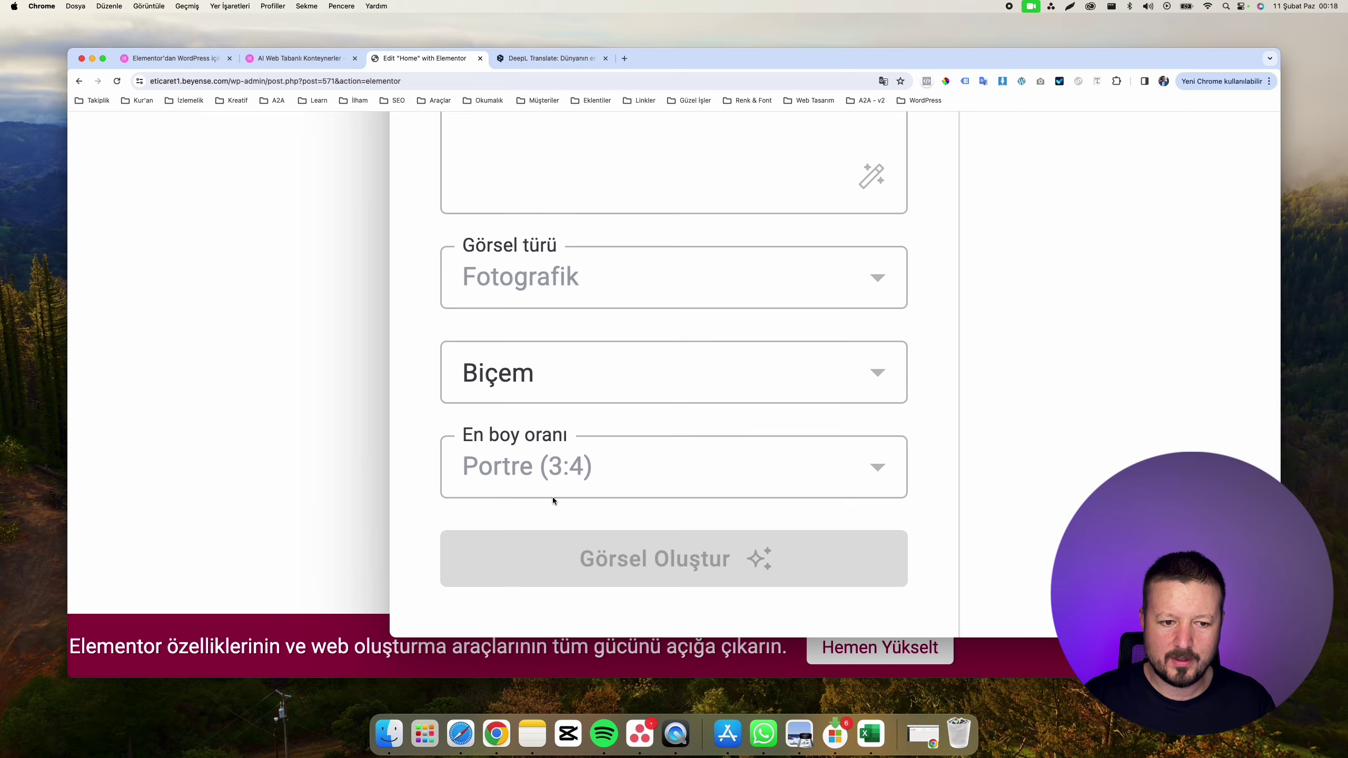
scroll(552, 497, down, 5)
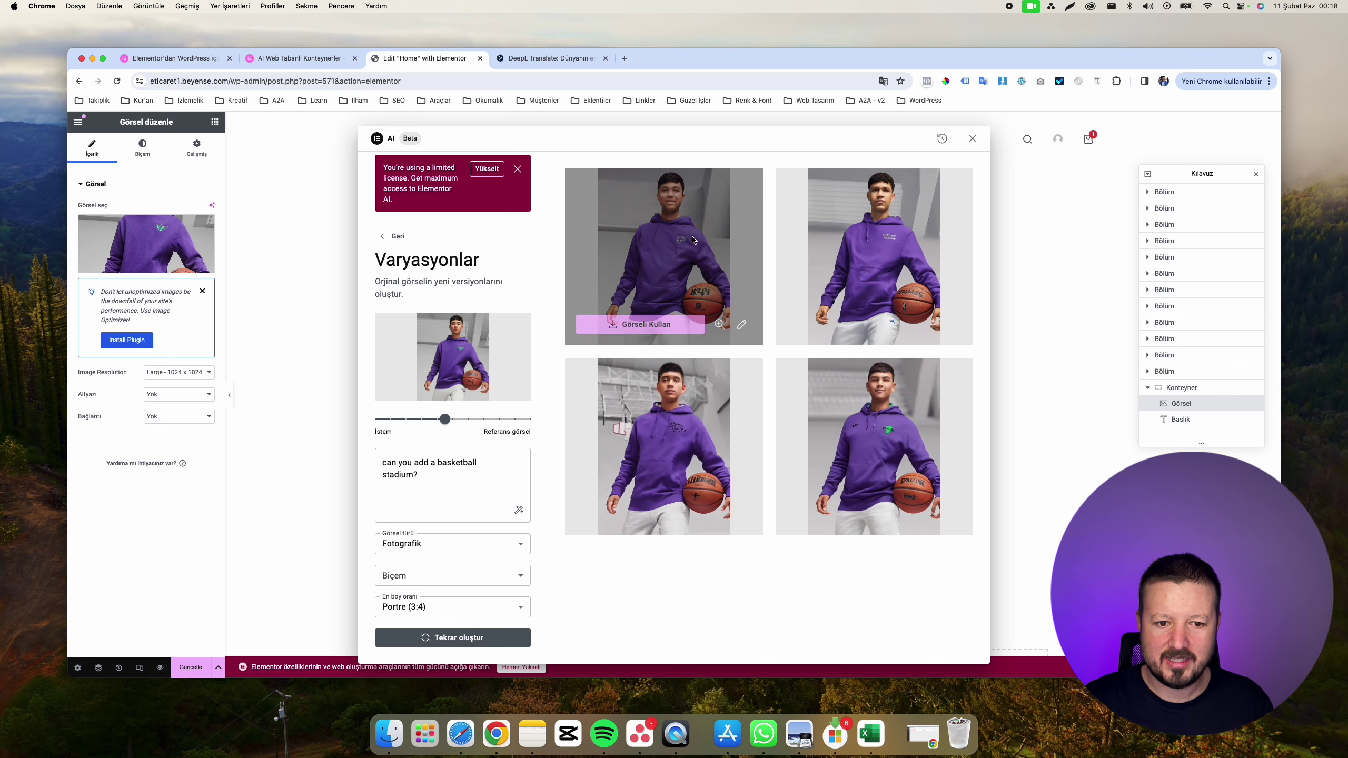
scroll(673, 420, up, 5)
scroll(702, 311, down, 5)
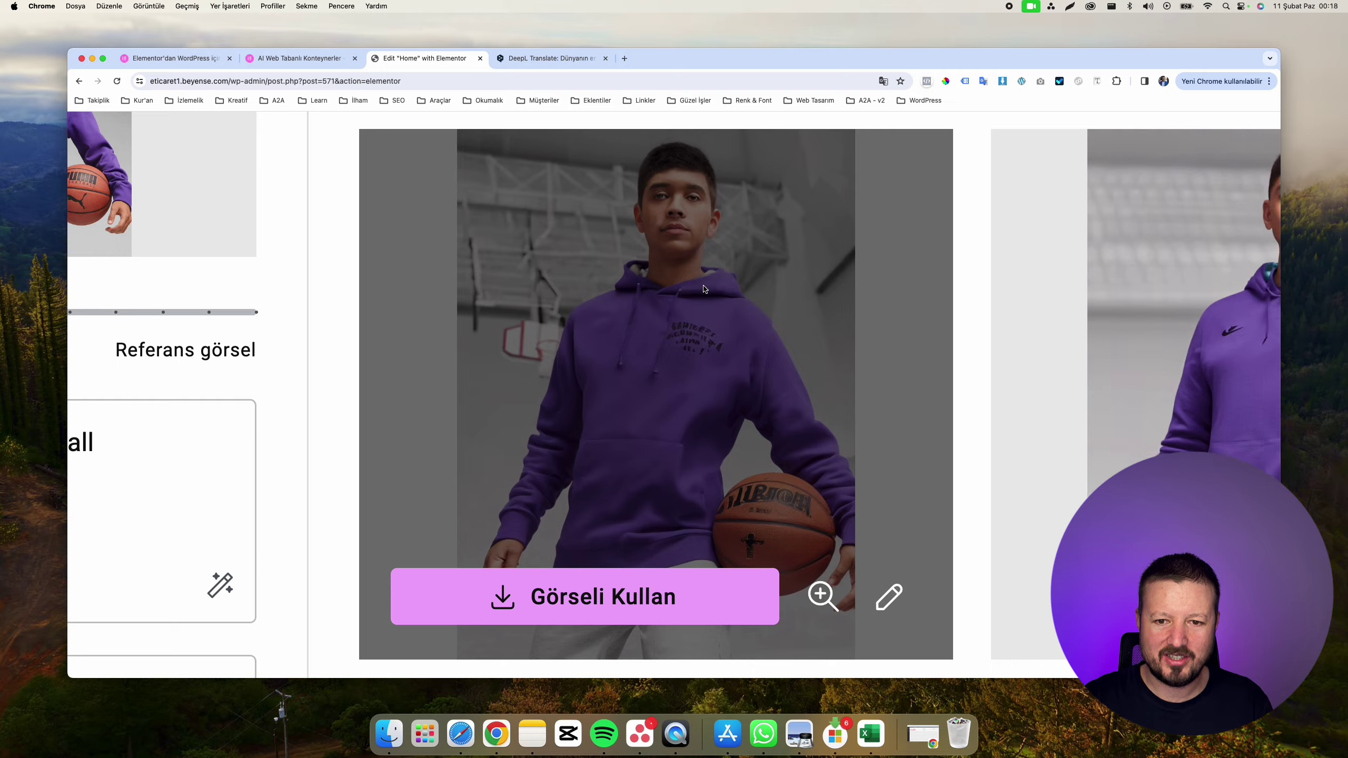
scroll(704, 290, up, 3)
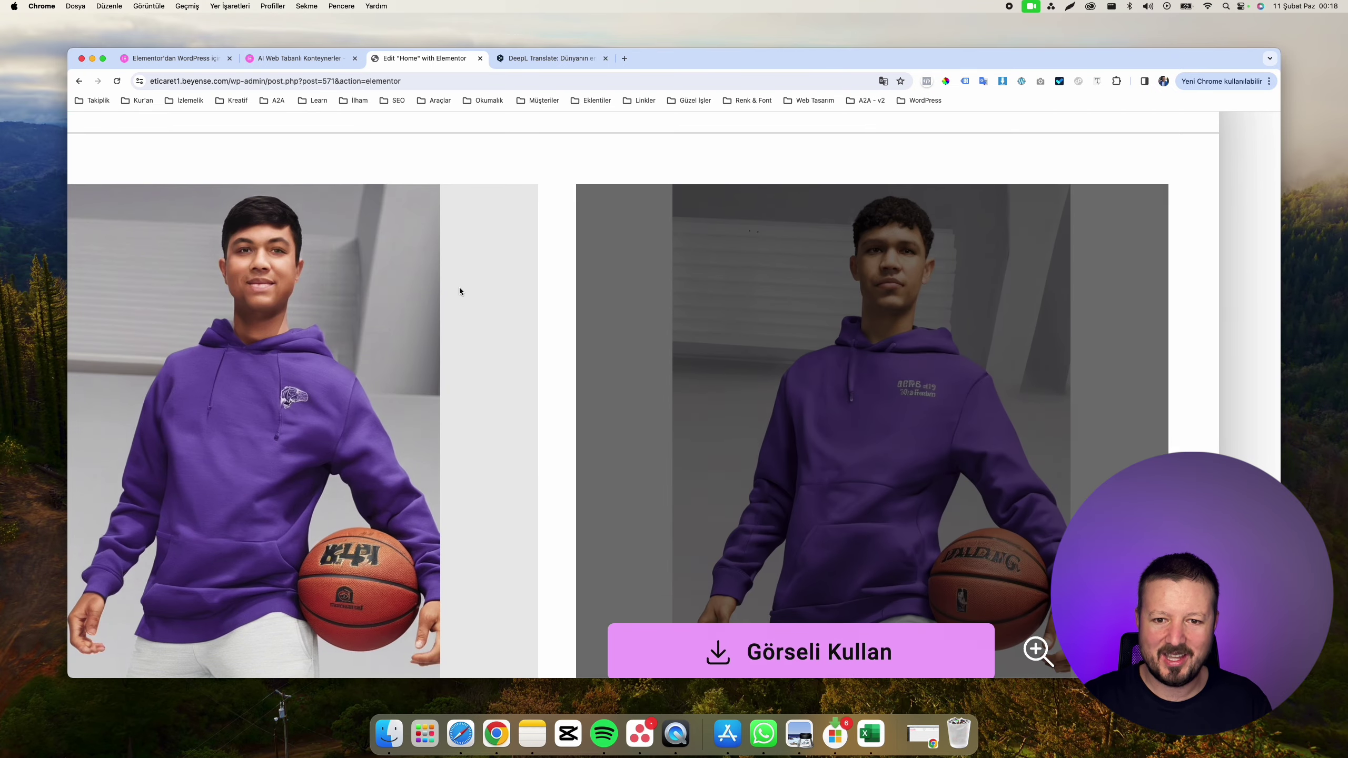
scroll(460, 287, down, 5)
scroll(446, 335, up, 5)
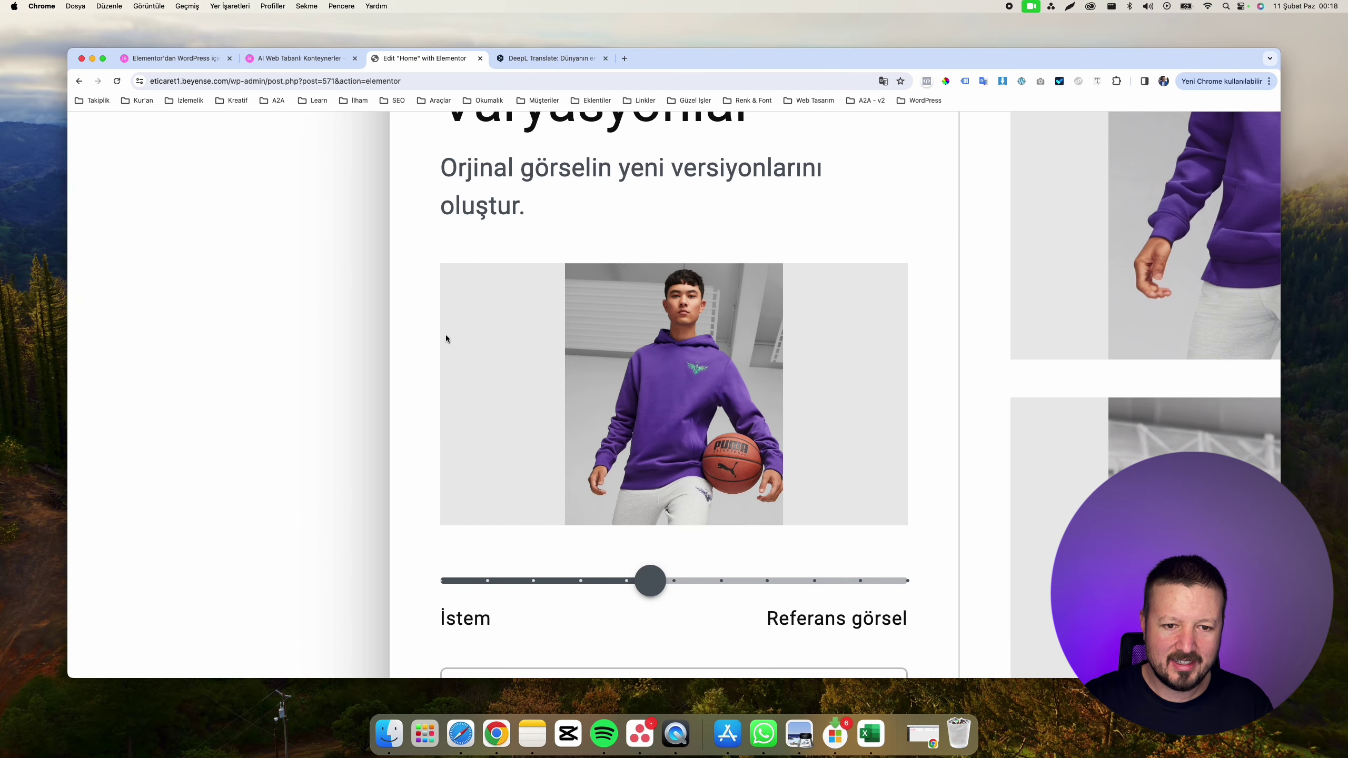
scroll(446, 335, right, 5)
scroll(445, 335, up, 5)
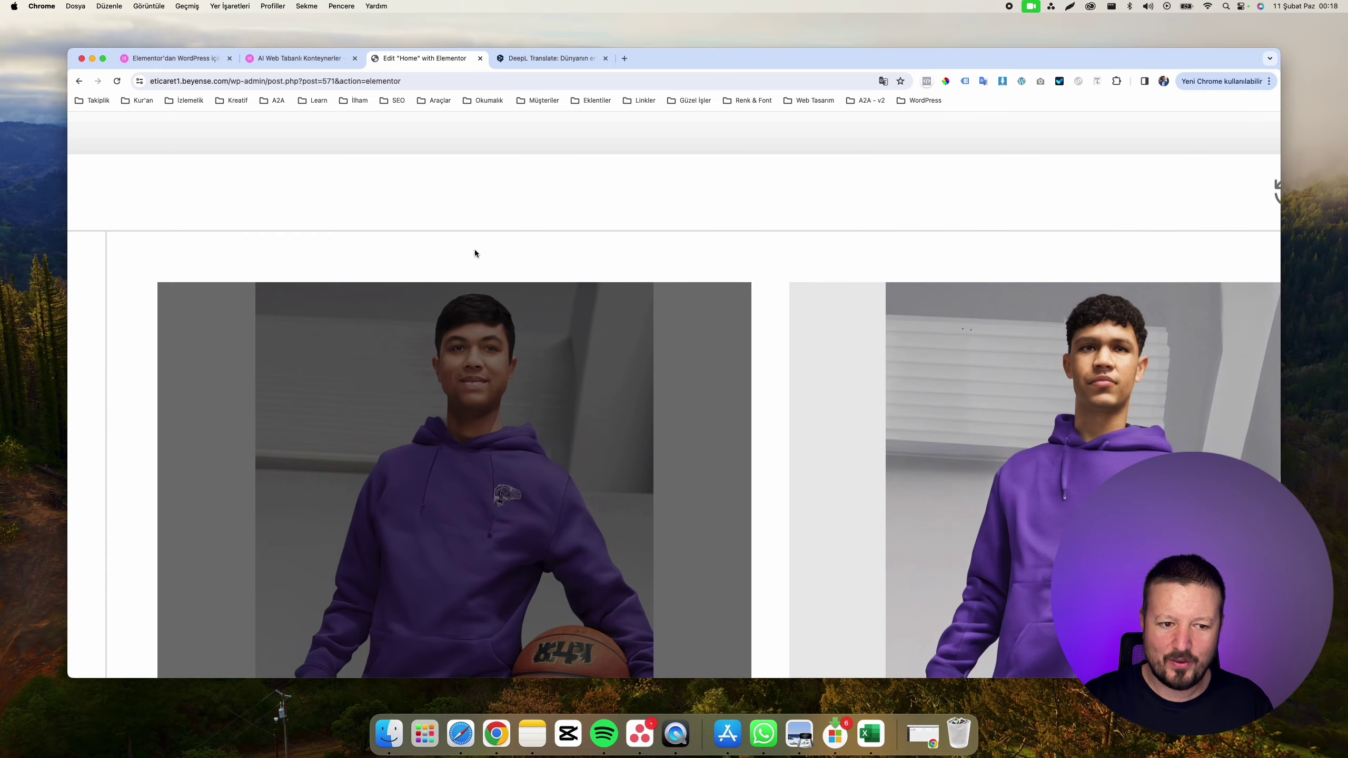
scroll(491, 210, down, 3)
scroll(491, 210, down, 5)
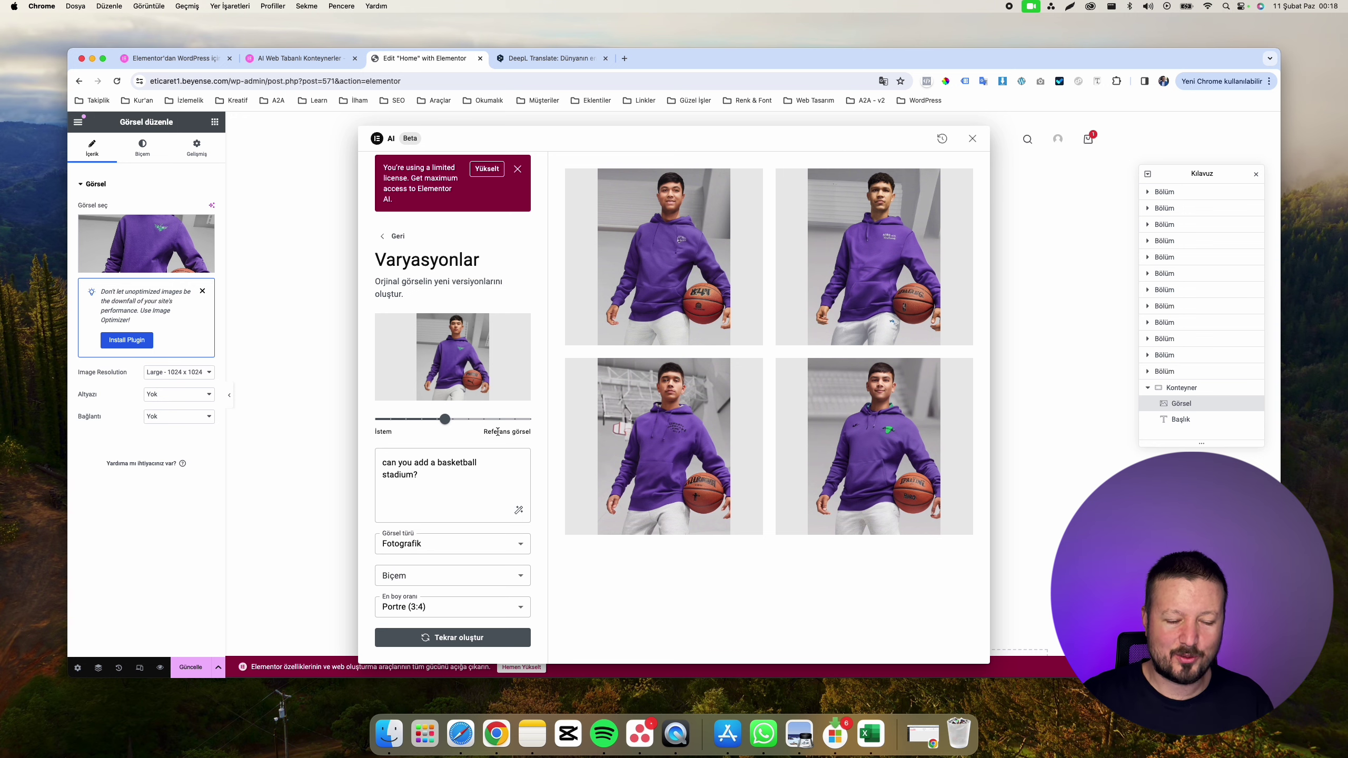
Step: Leave the variations tool and exit Elementor AI without using any of the generated images
click(390, 237)
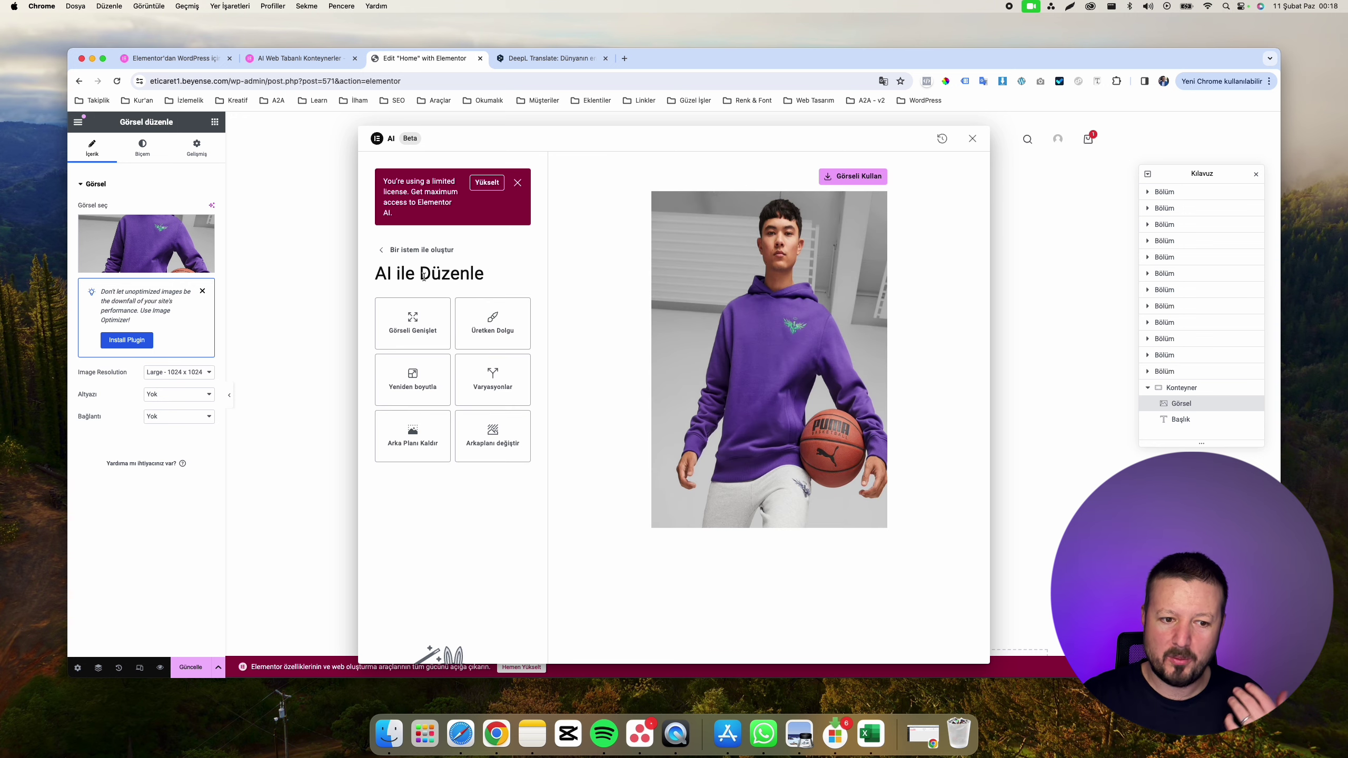
scroll(477, 362, down, 2)
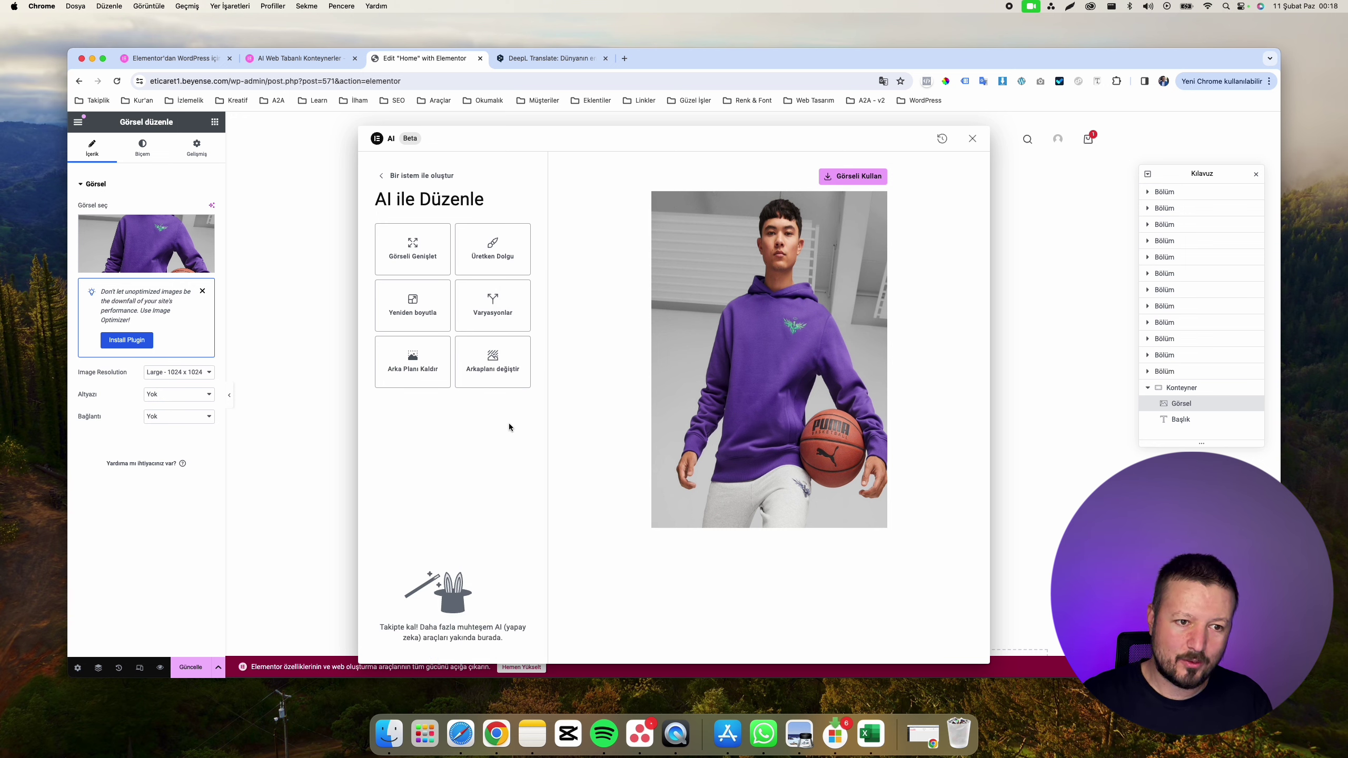
scroll(509, 424, up, 2)
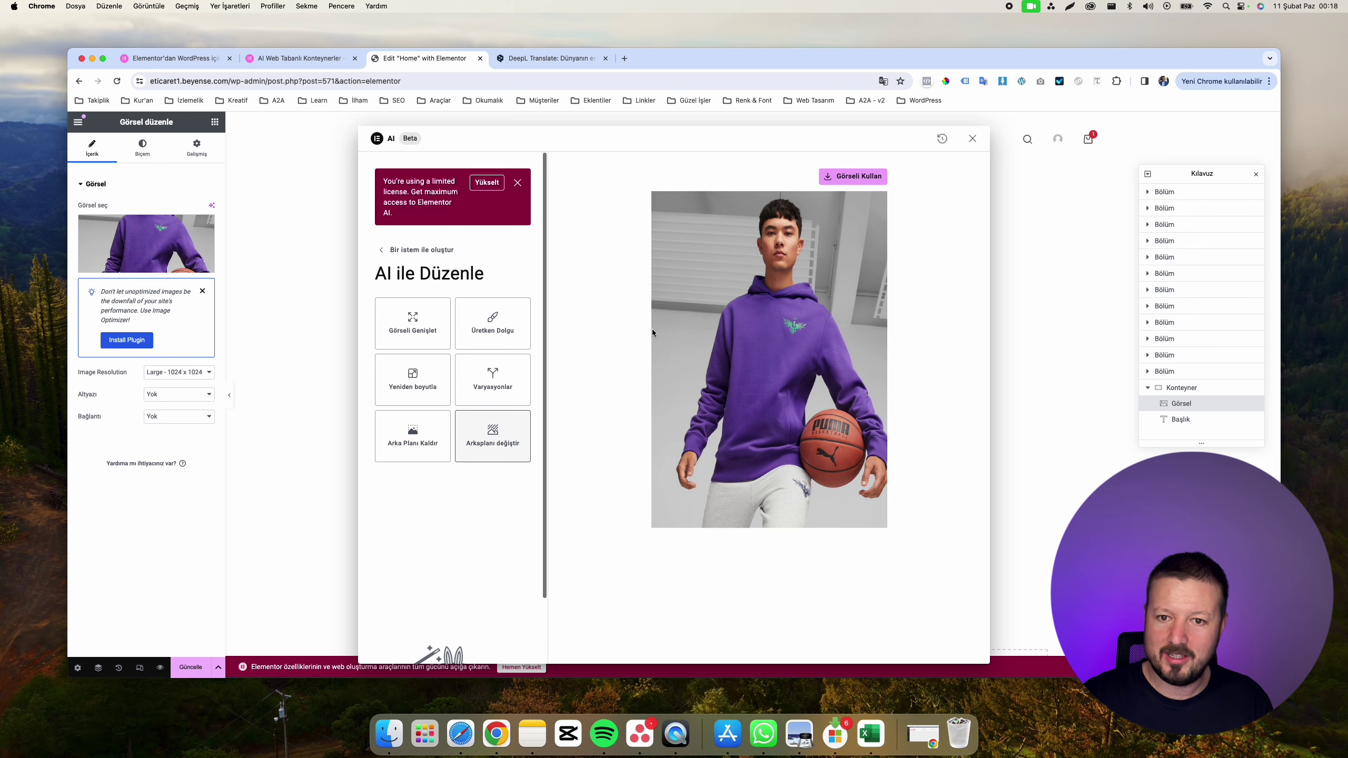
click(972, 139)
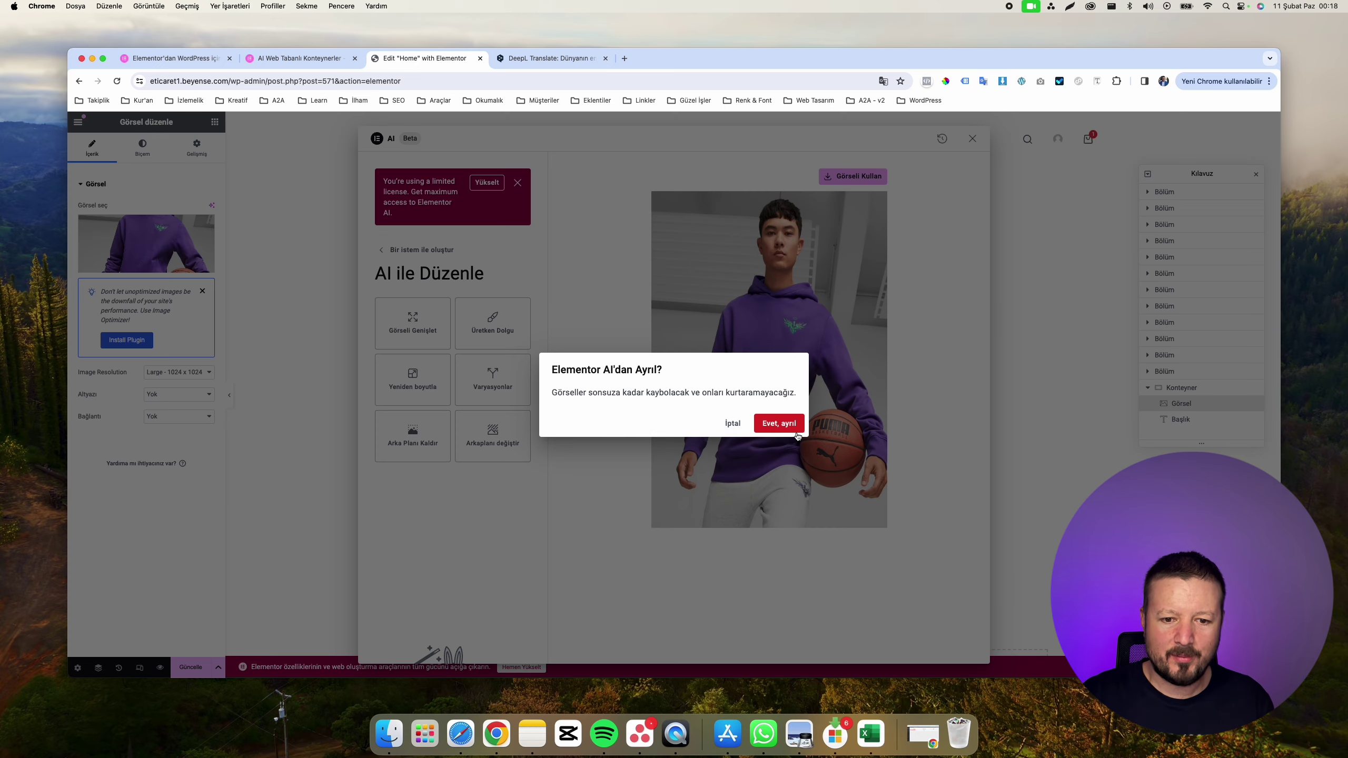
click(789, 428)
Step: Glance back at the Elementor AI credits page, then delete the container holding the photo and heading from the Home page
click(276, 59)
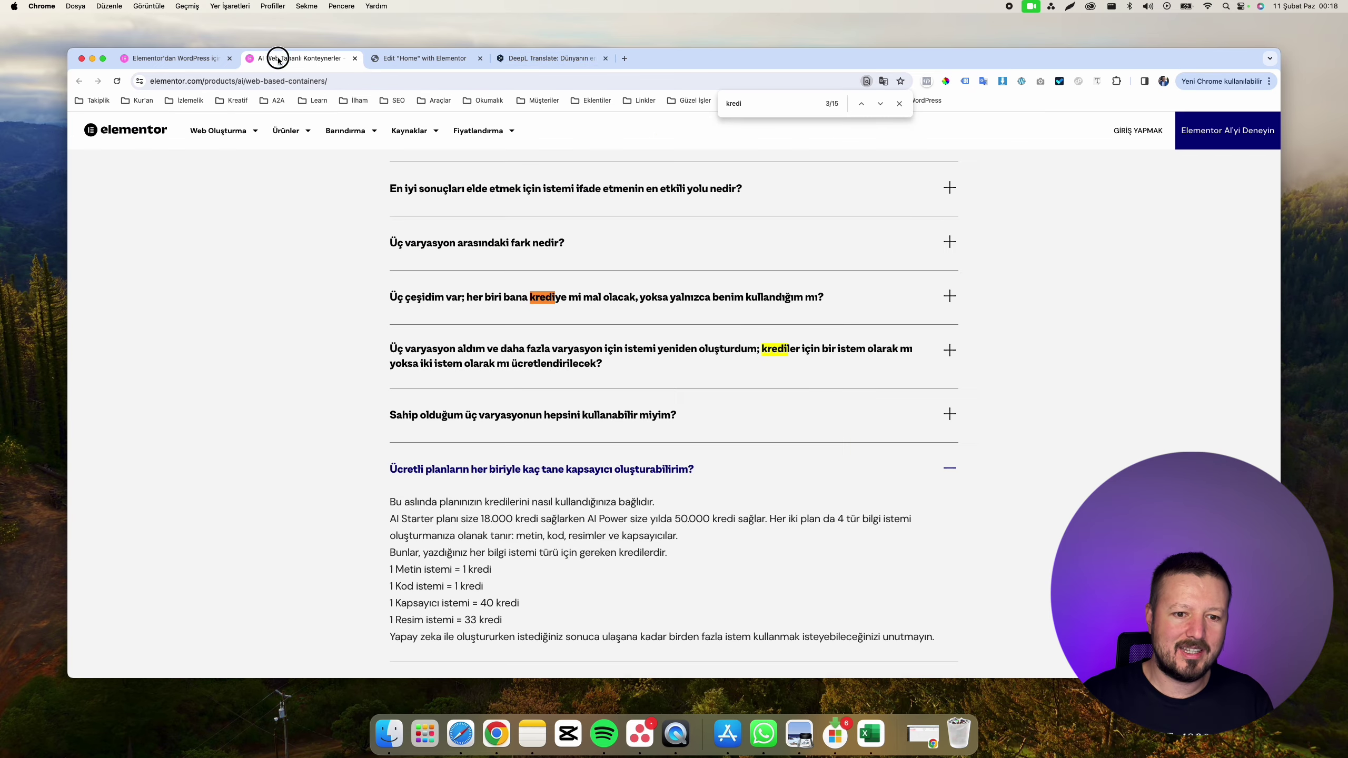
click(401, 59)
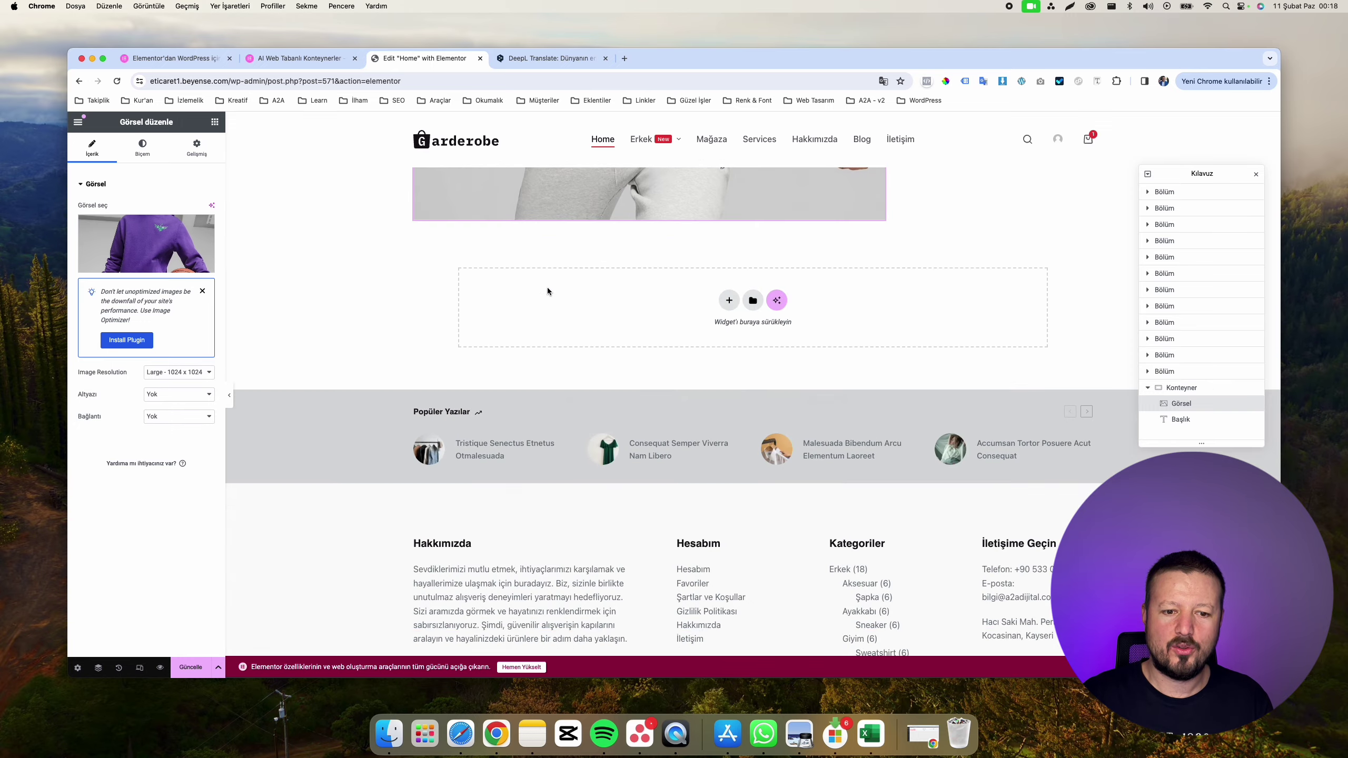
scroll(548, 292, up, 2)
click(766, 259)
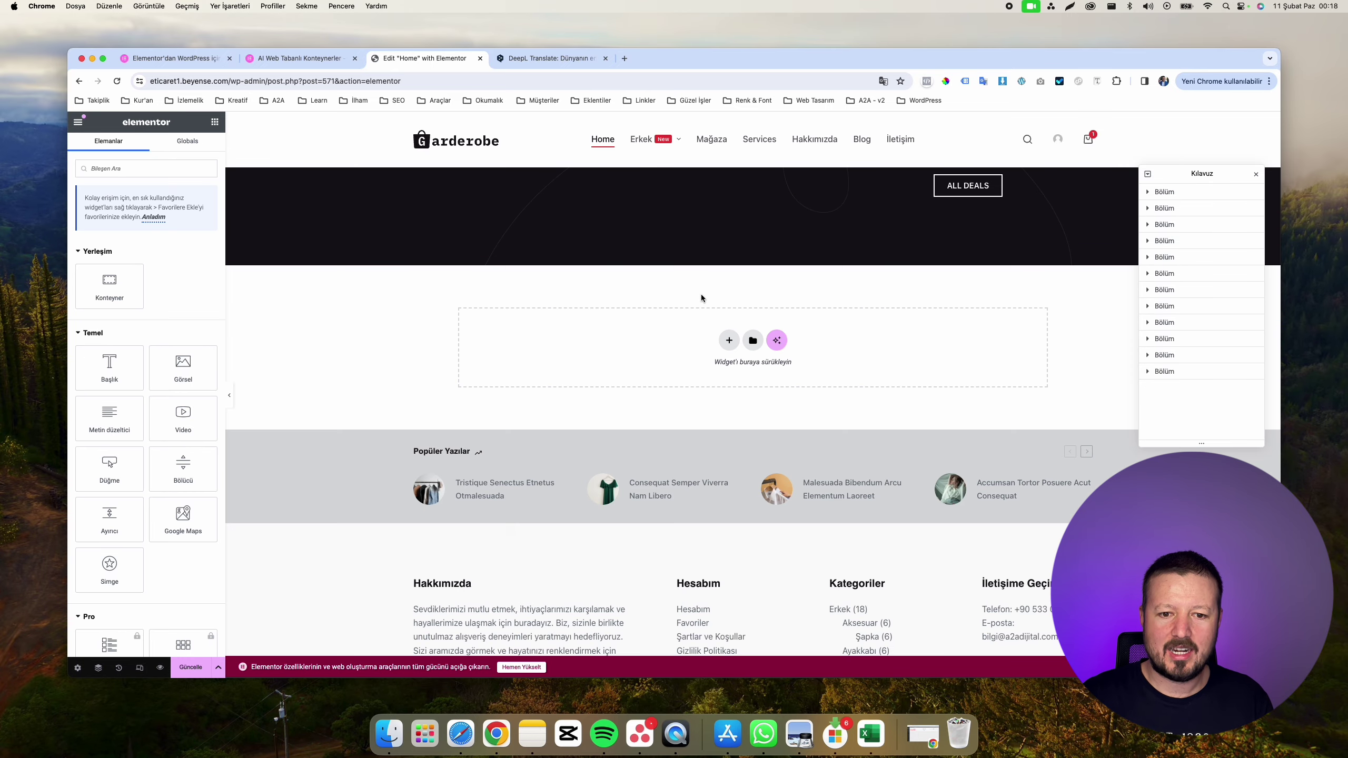
click(777, 340)
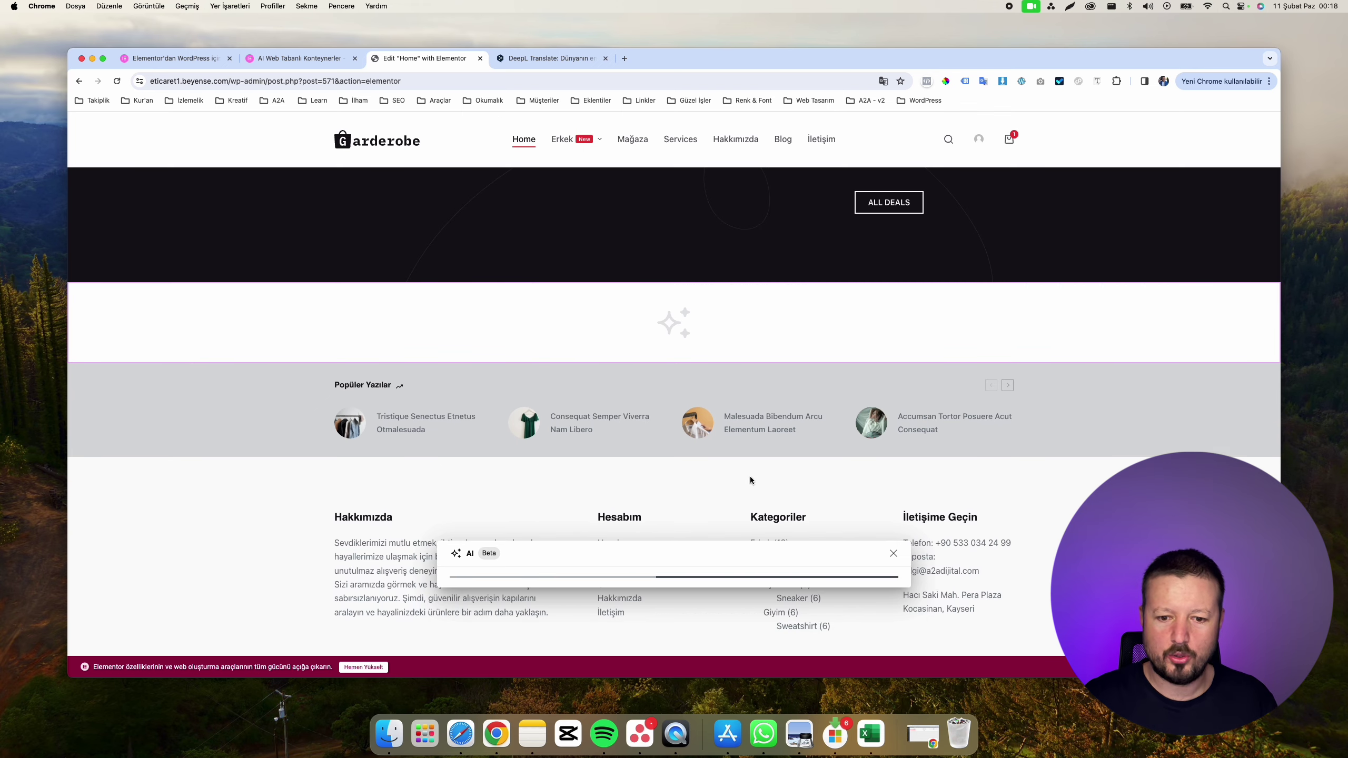
click(890, 488)
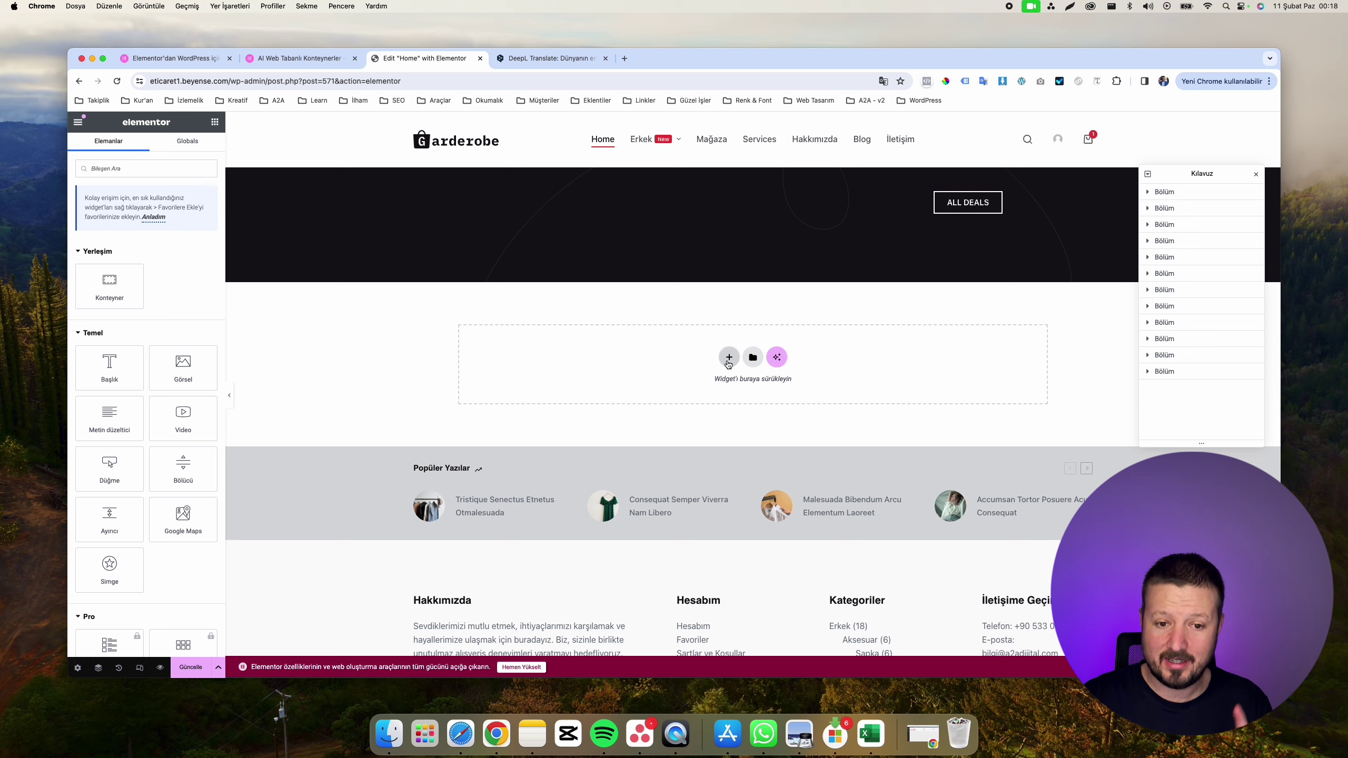
click(729, 359)
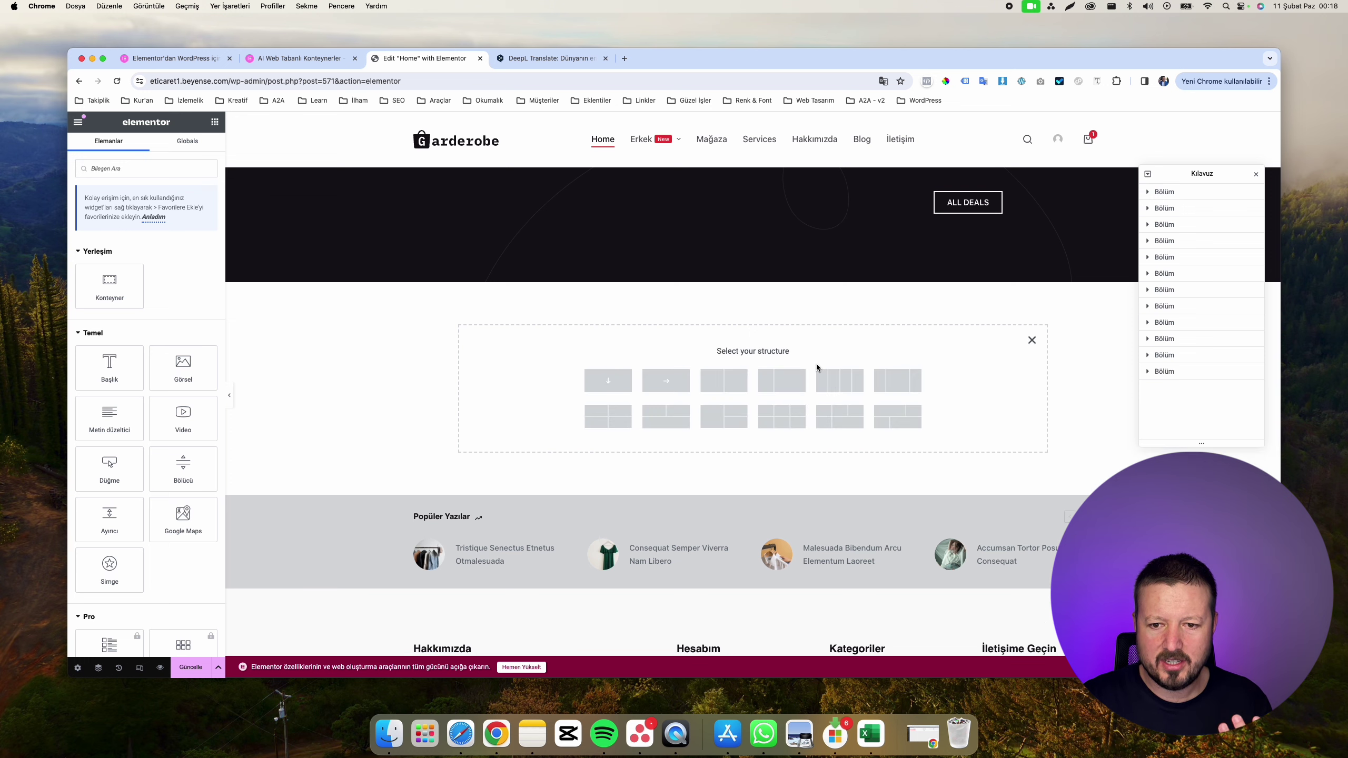
click(1031, 340)
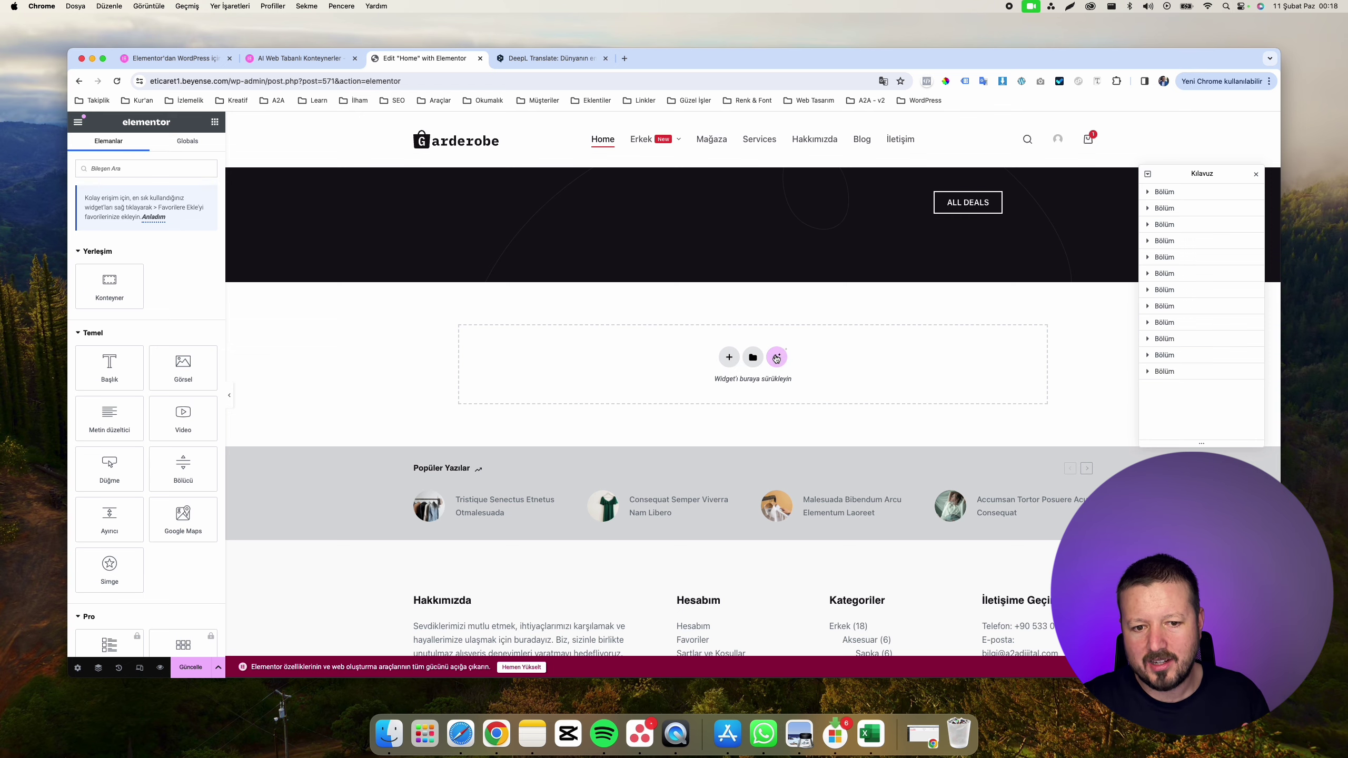
scroll(778, 360, up, 5)
scroll(674, 401, down, 5)
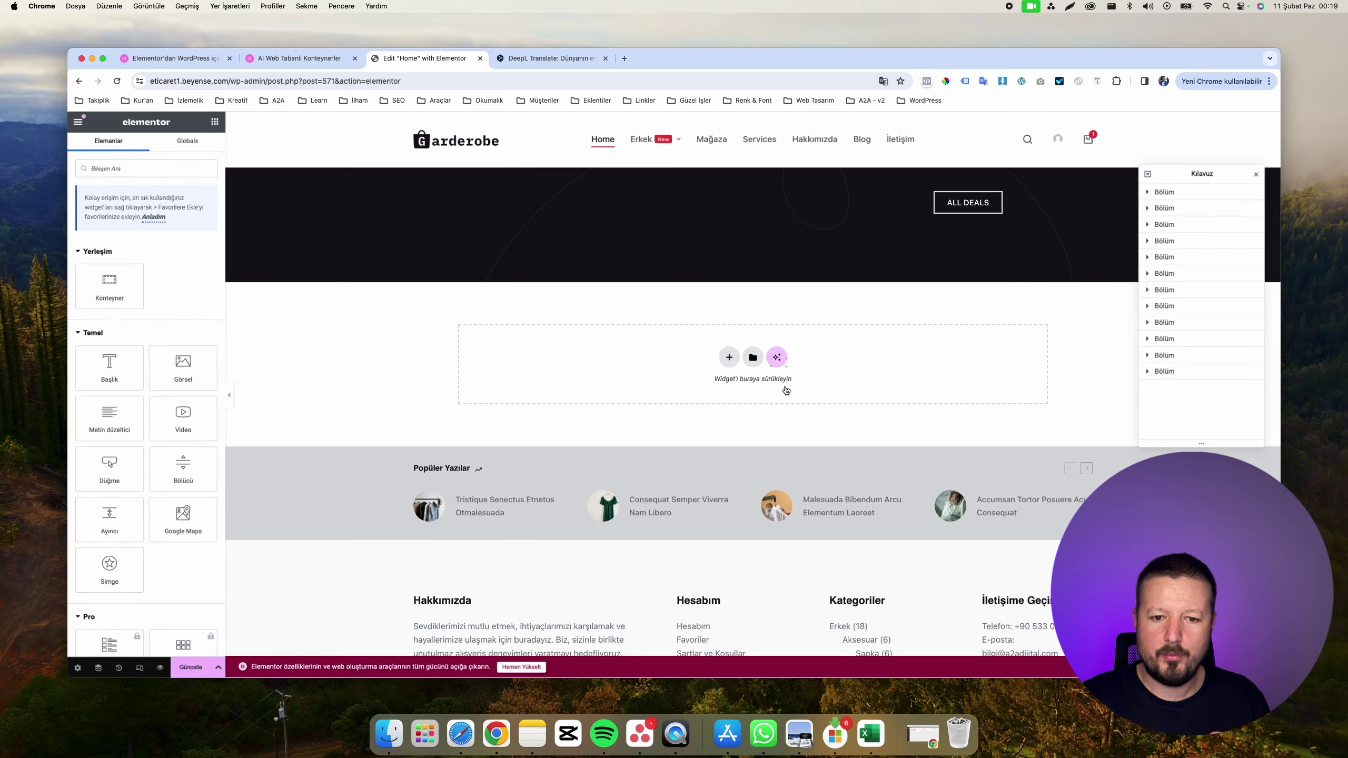
Step: Open the AI layout generator in the empty section and list its suggested prompts
click(777, 361)
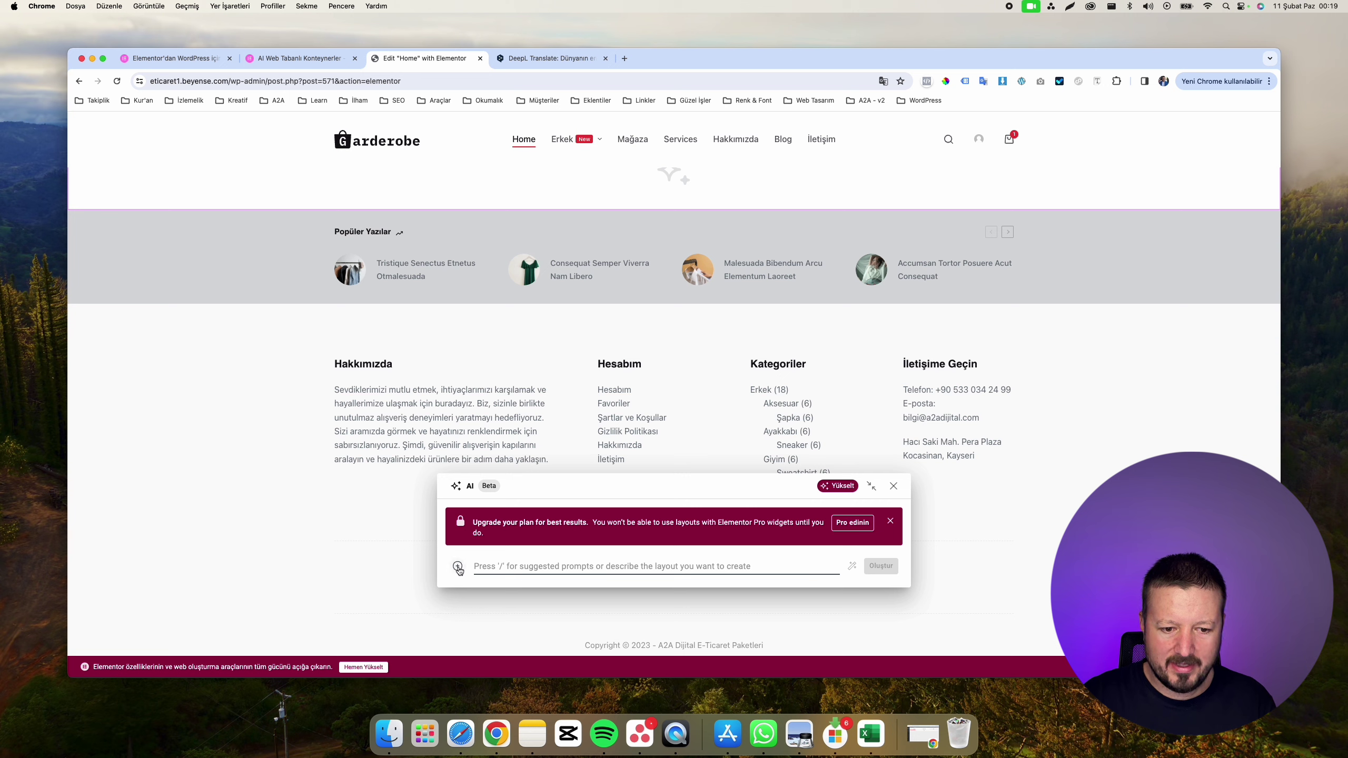
right_click(554, 503)
click(443, 612)
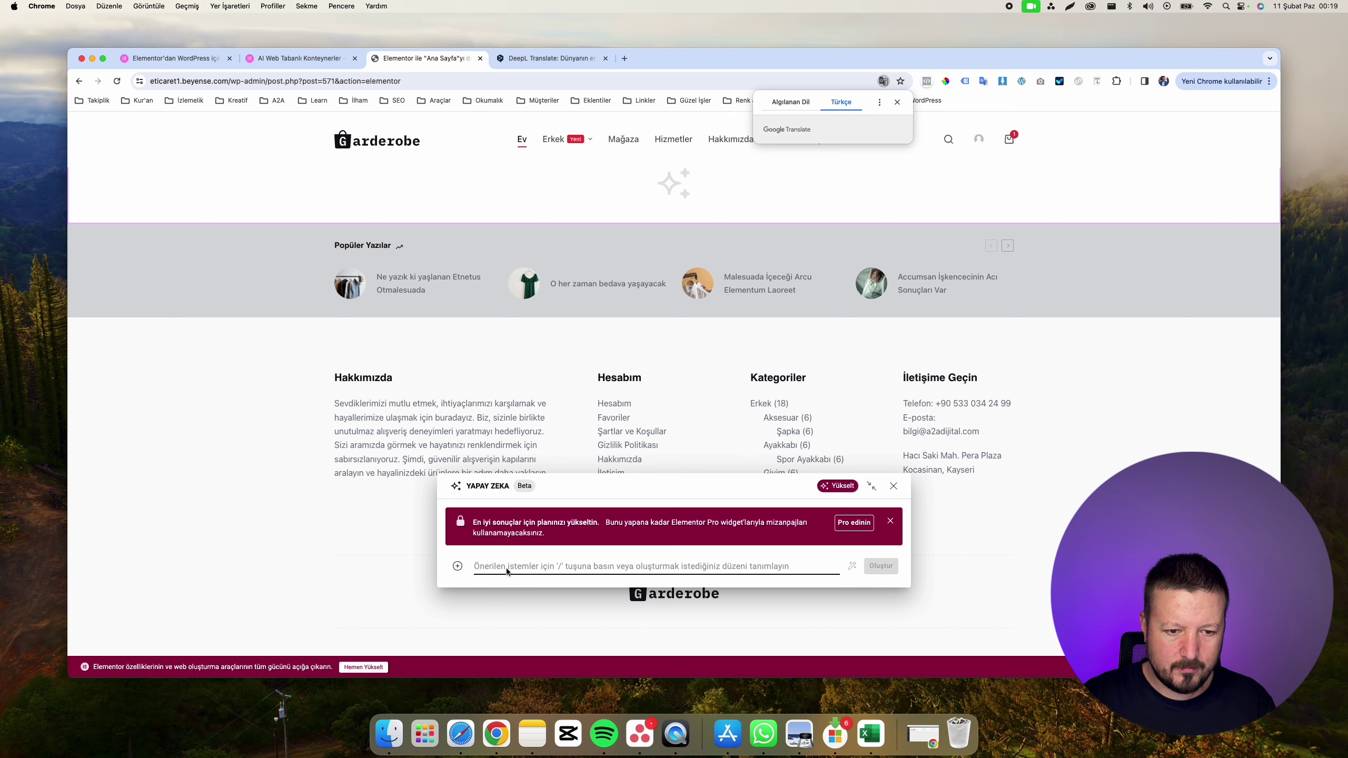
click(791, 101)
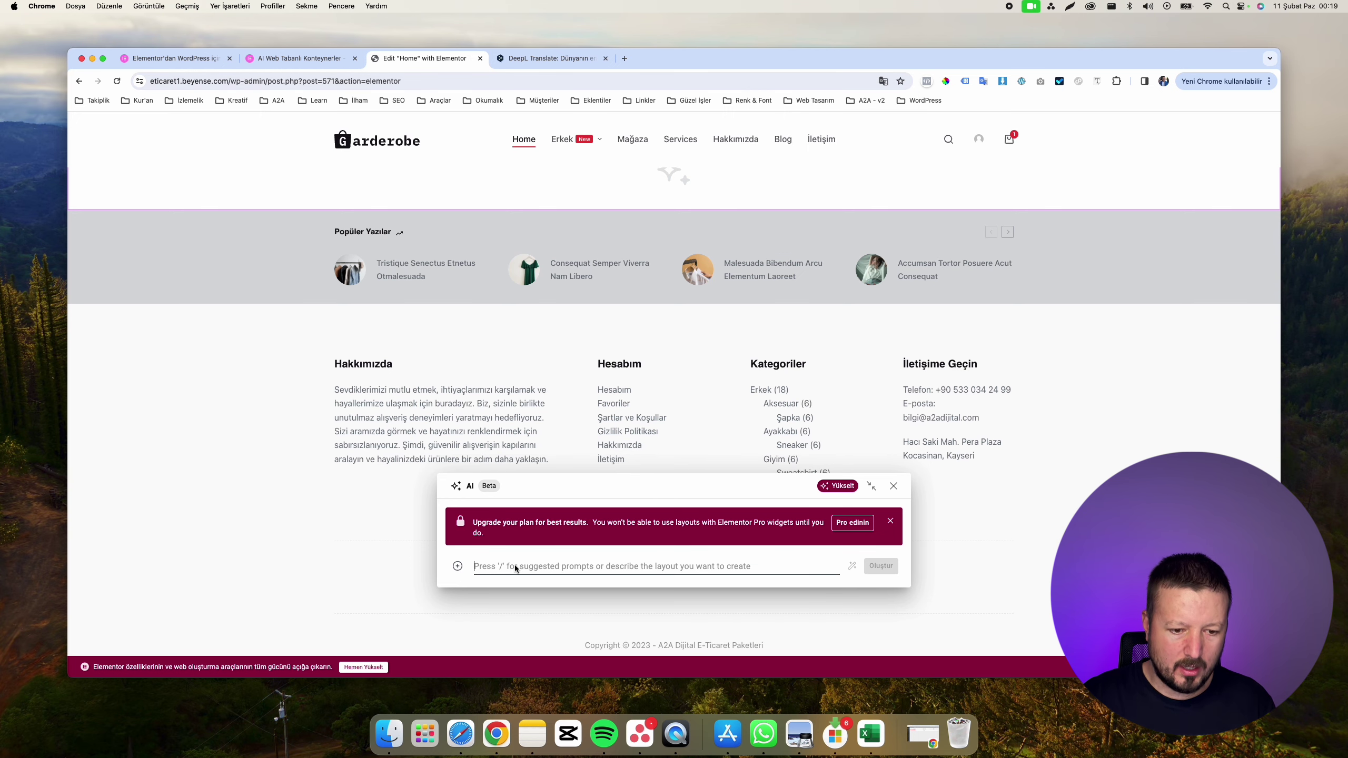
key(slash)
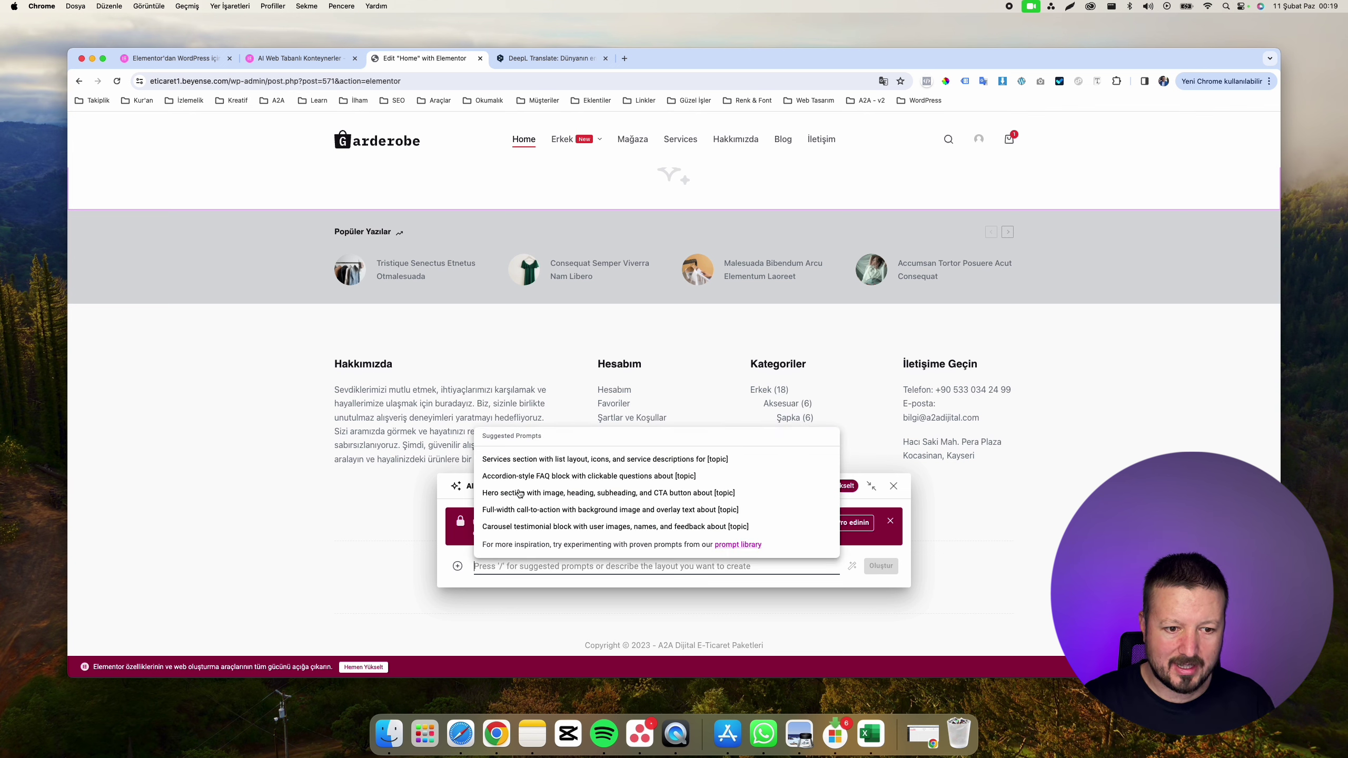
Step: Browse the suggested layout prompts, translate the page into Turkish and list the suggestions again
key(Down)
key(Down)
key(Down)
key(Down)
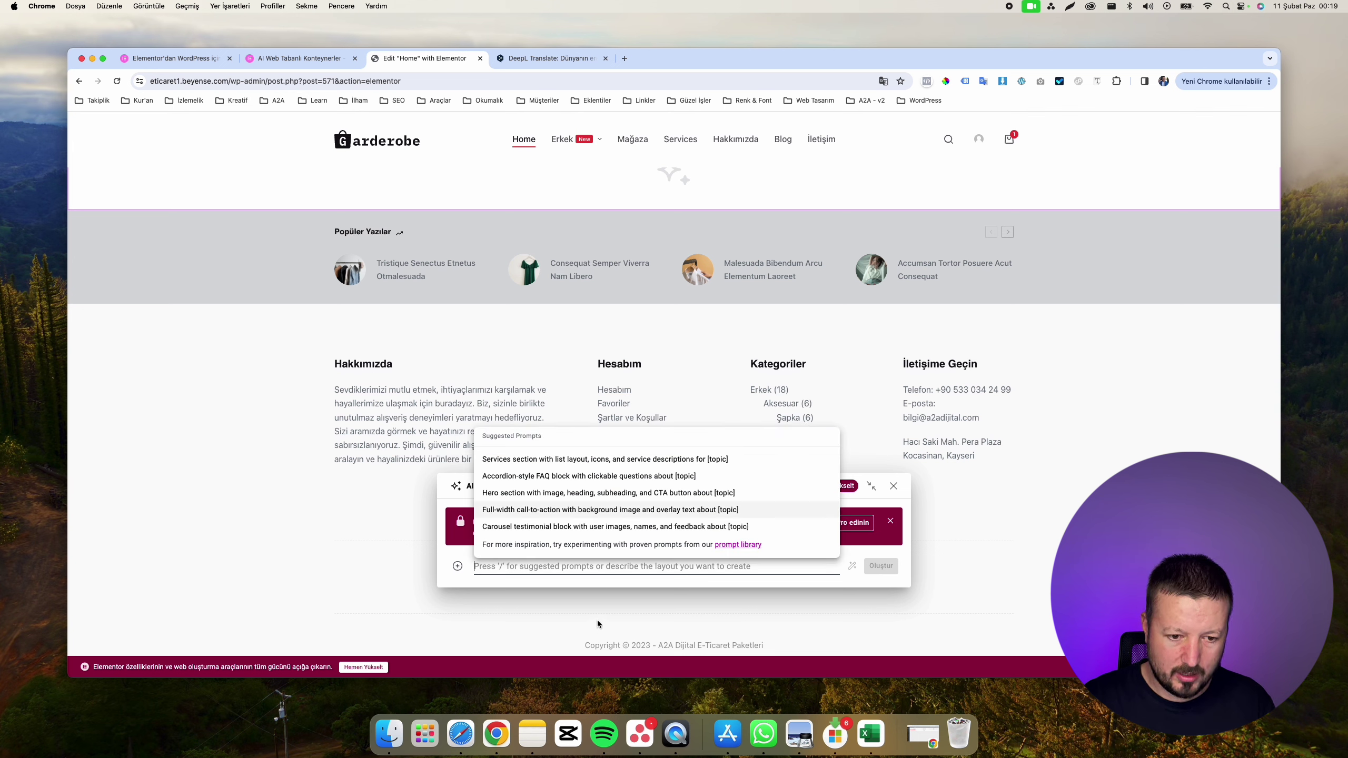
right_click(597, 586)
click(626, 633)
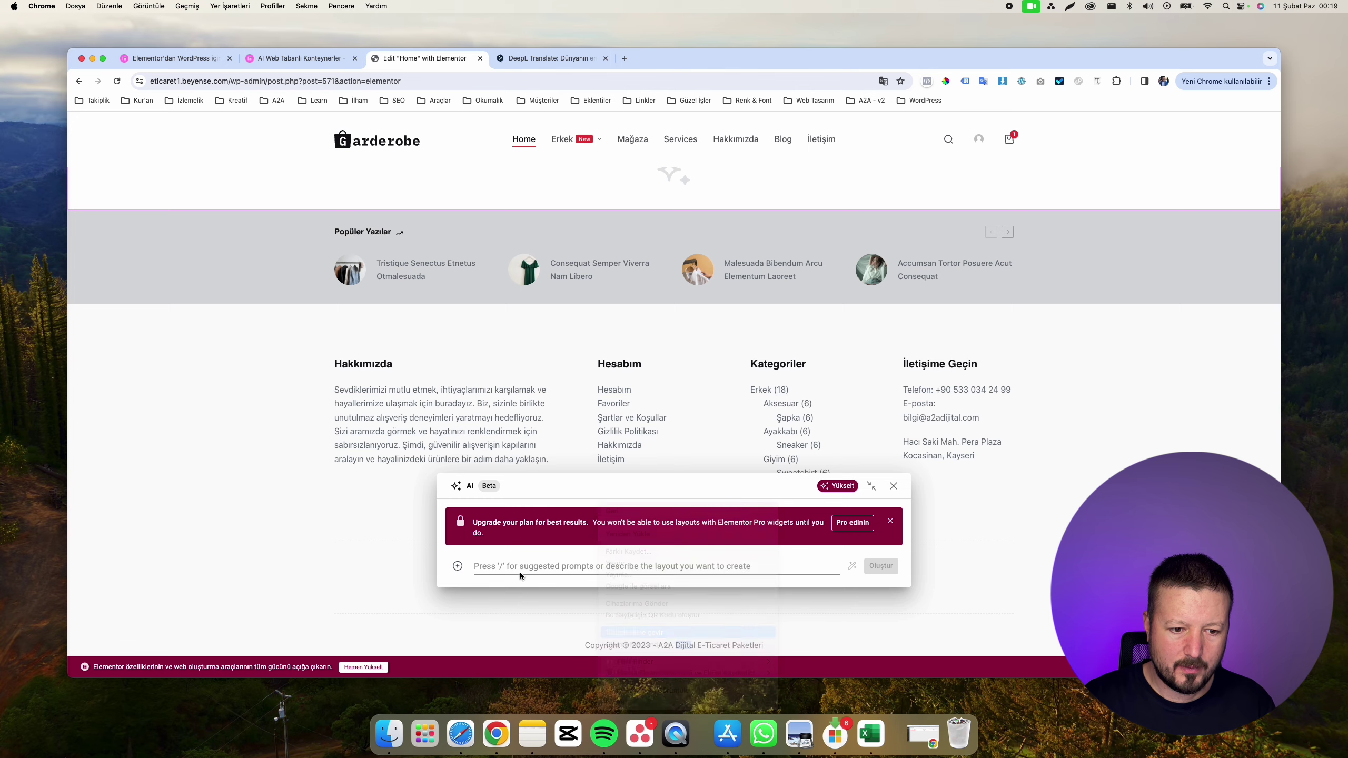
key(slash)
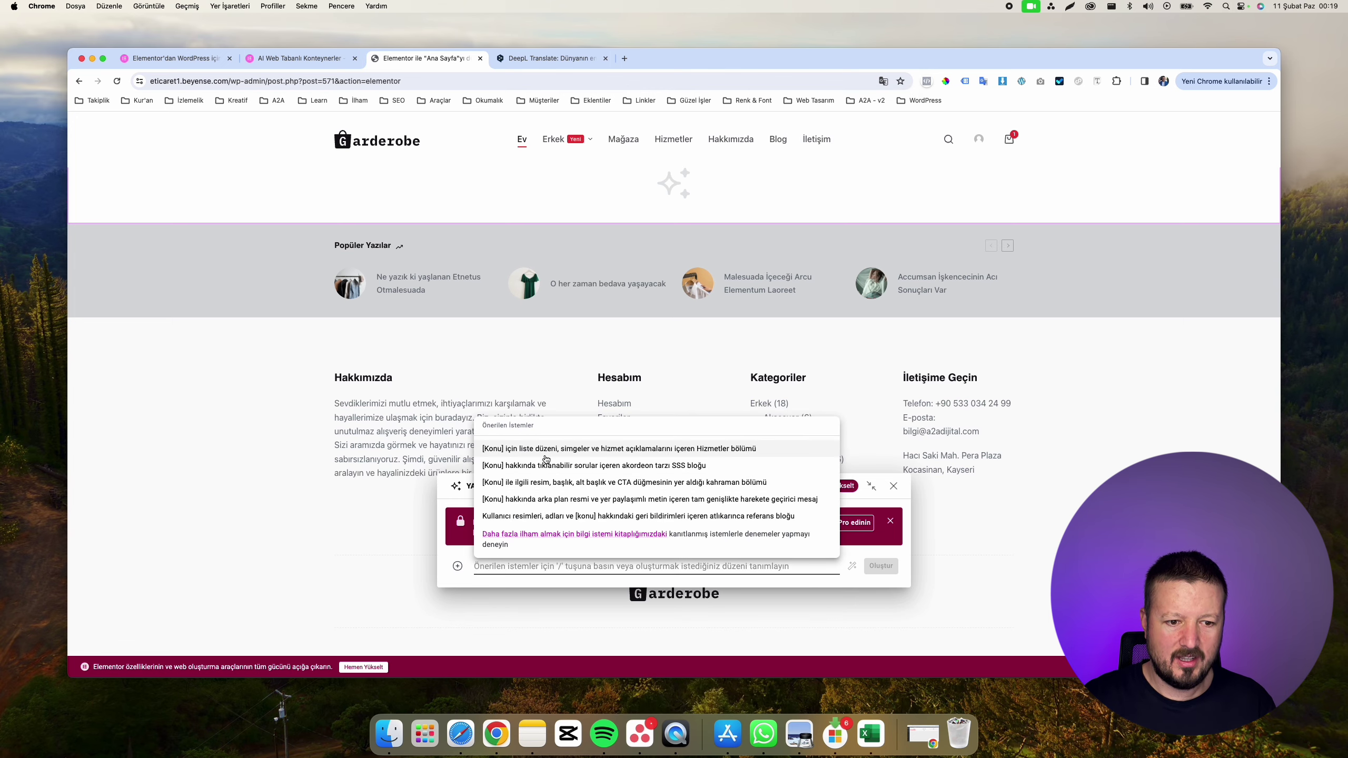
Step: Read the suggested prompts up close and choose "Full-width call-to-action with background image and overlay text about [topic]"
scroll(649, 475, up, 5)
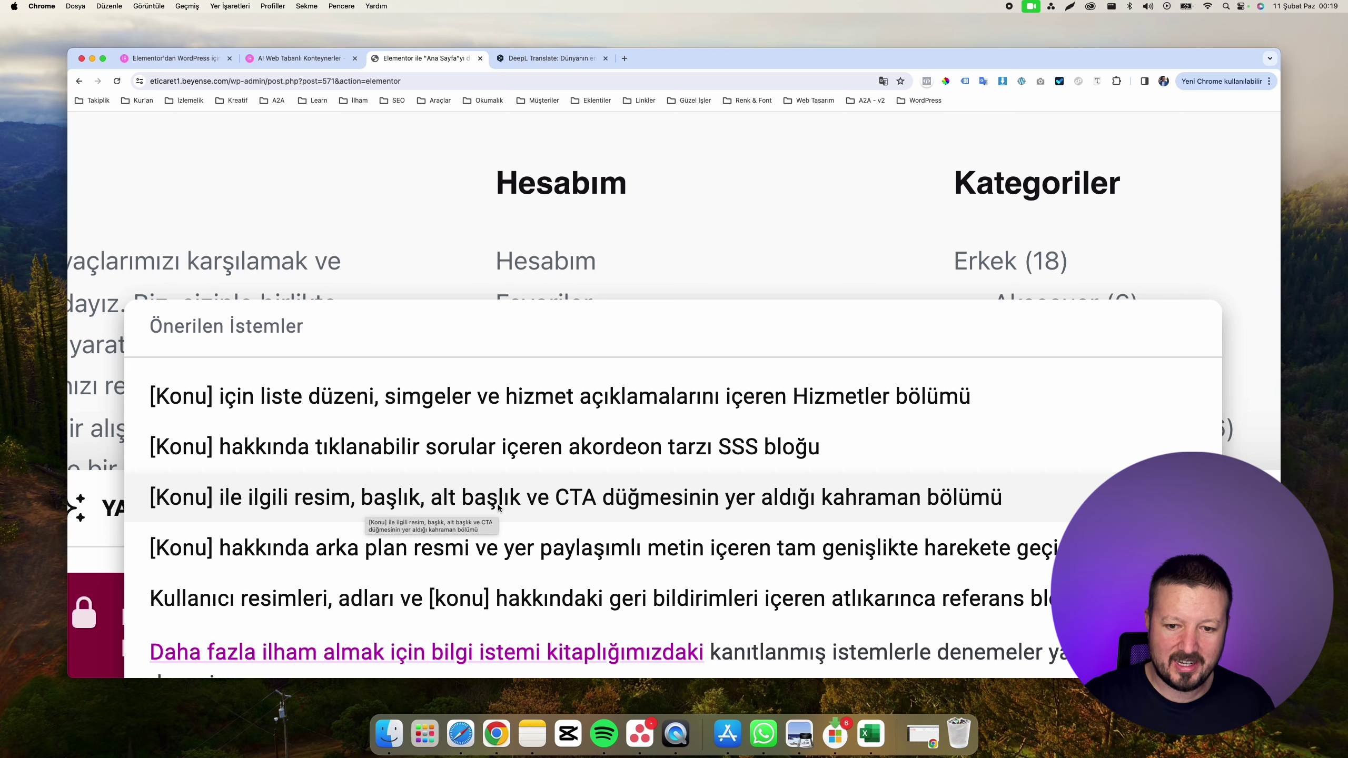
scroll(499, 508, down, 1)
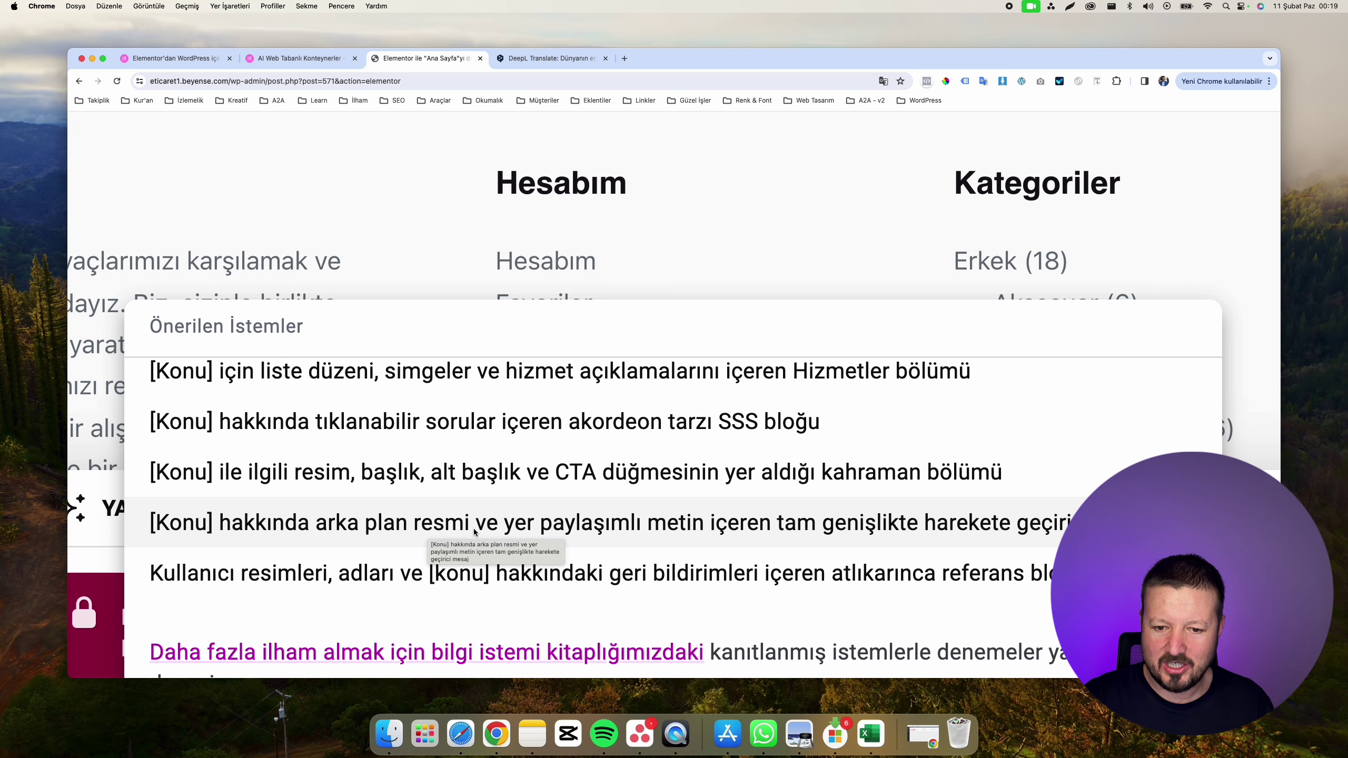
scroll(475, 532, down, 1)
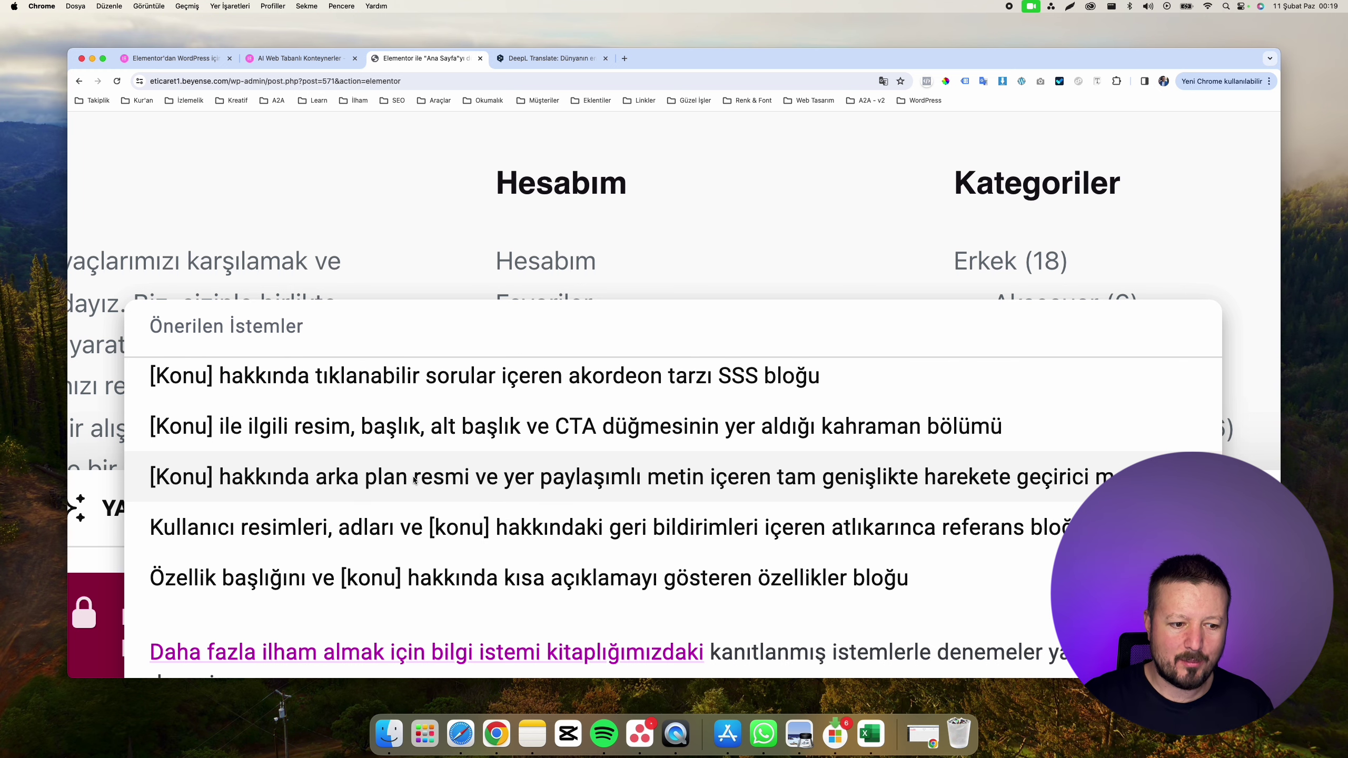
click(494, 473)
scroll(480, 598, down, 5)
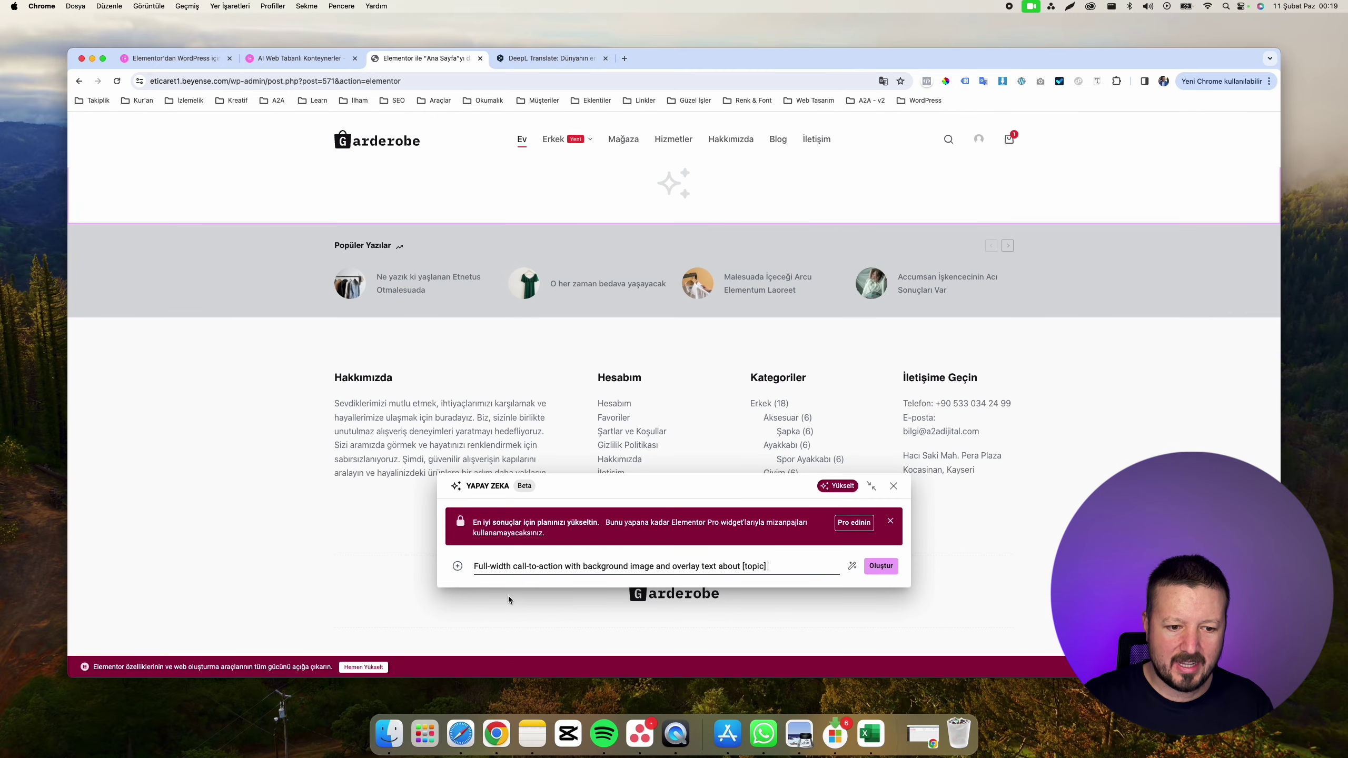
Step: Copy the chosen call-to-action prompt and translate it in DeepL by replacing the basketball stadium text
triple_click(685, 567)
key(super+c)
click(523, 60)
click(367, 292)
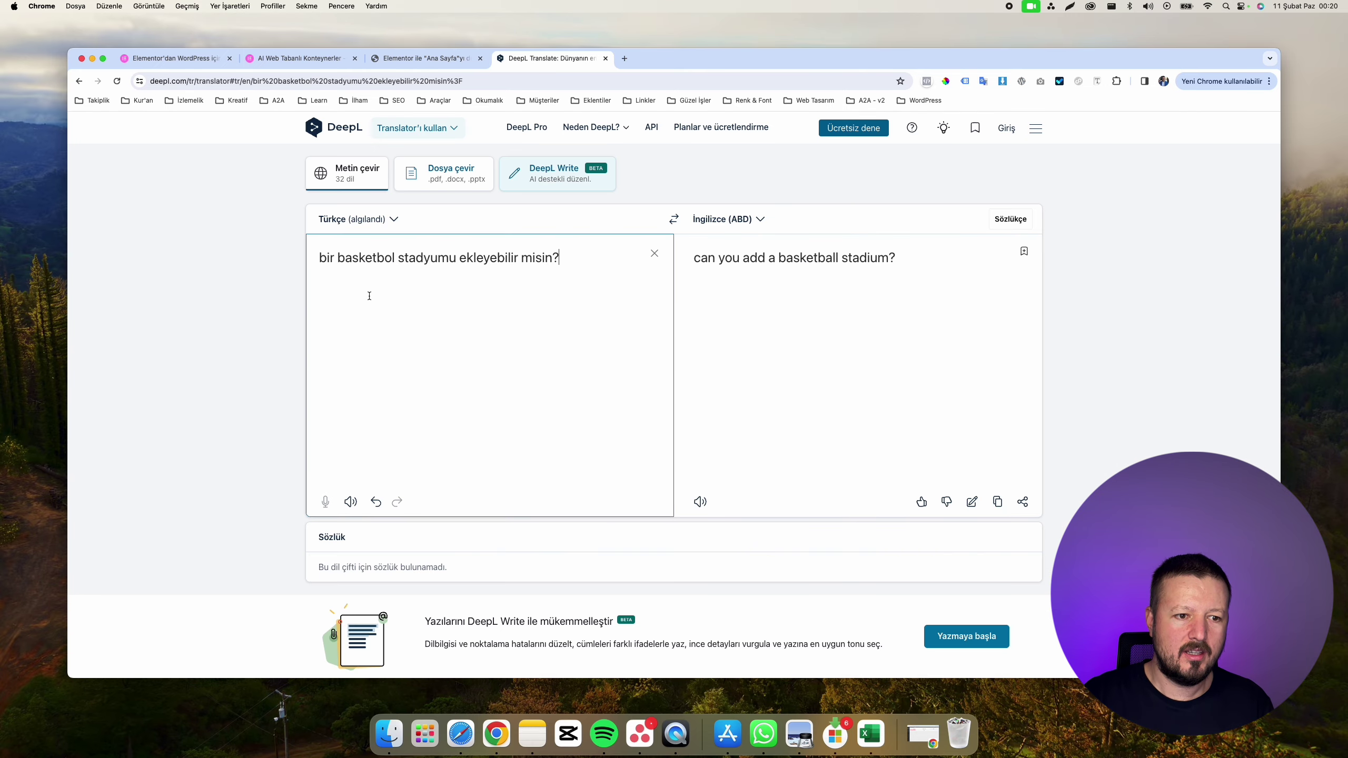
key(super+a)
key(super+v)
key(super+a)
key(super+c)
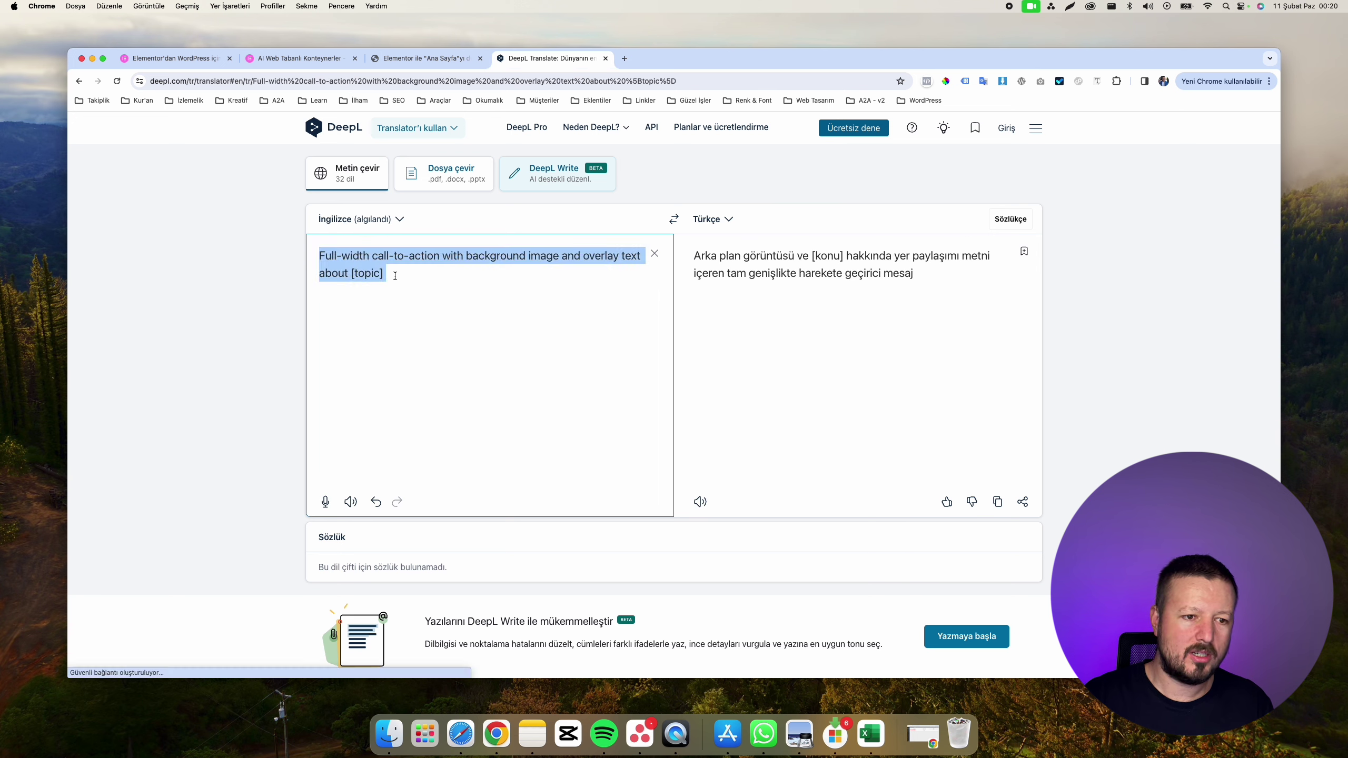
Step: Replace the DeepL source text with the store topic "Spor Giyim Mağazası"
key(BackSpace)
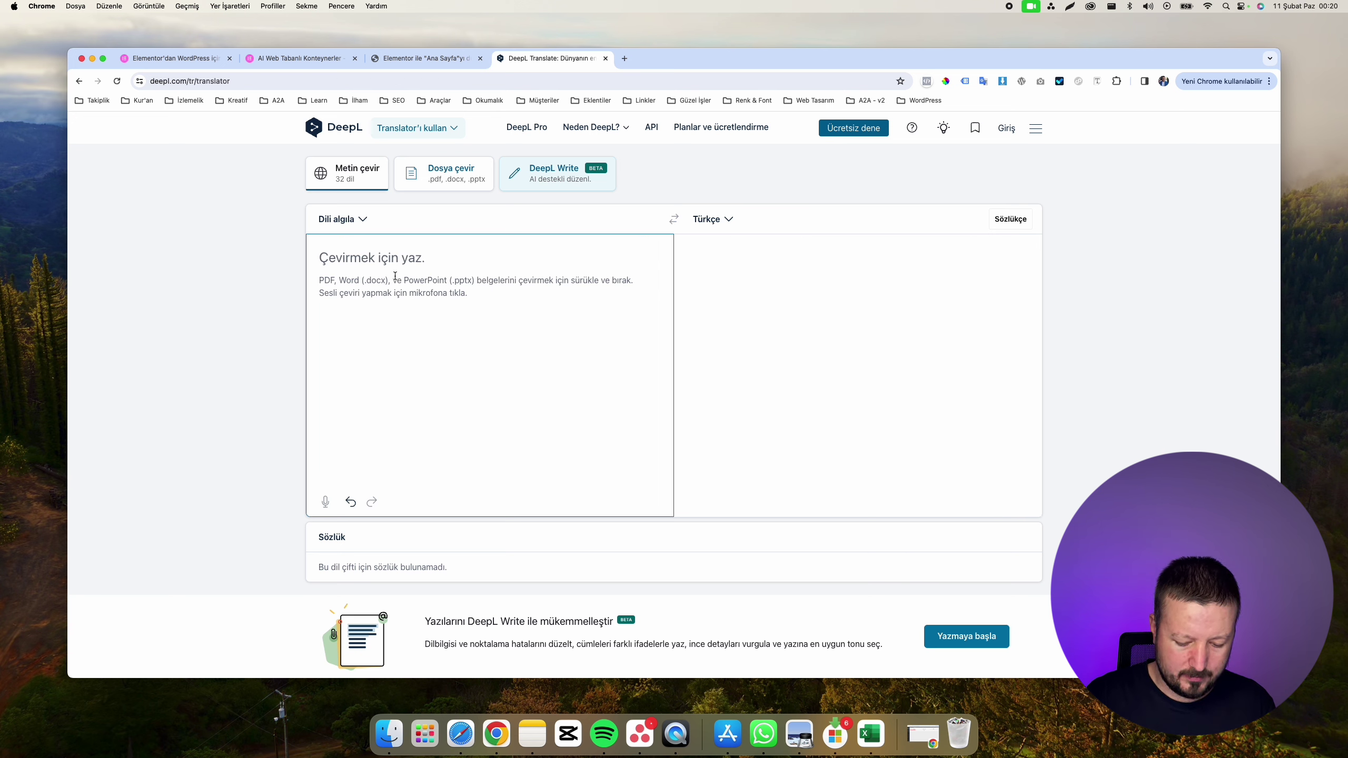
text(E-Tica)
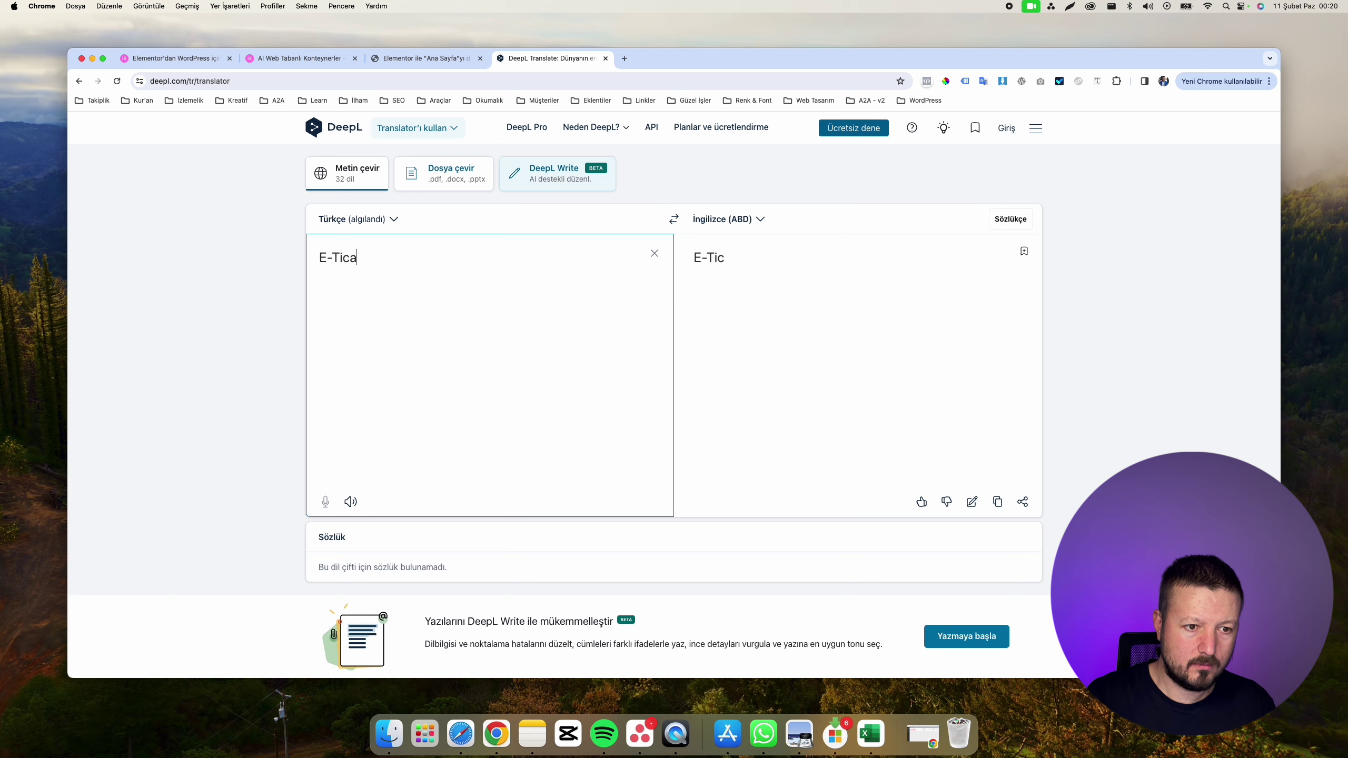
text(ret Spor)
key(super+a)
text(Spor )
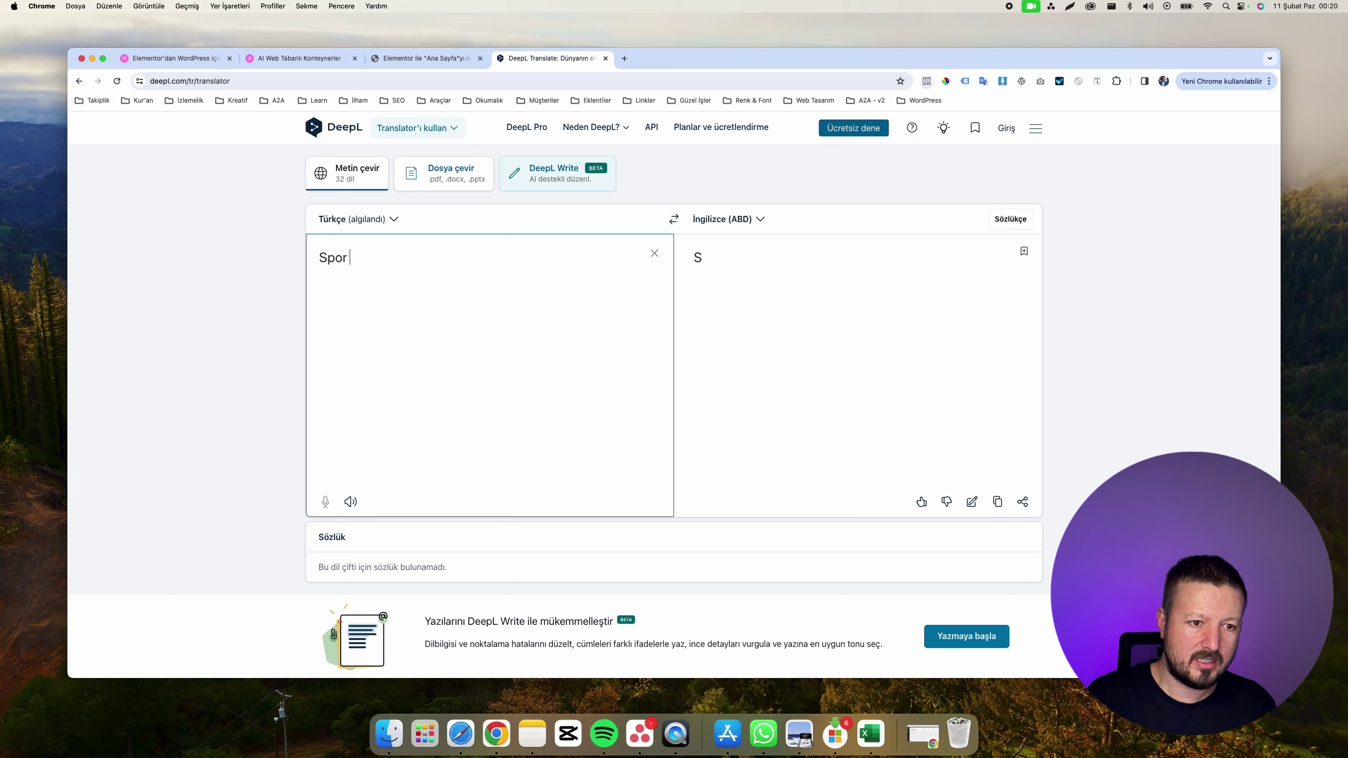
text(Giyim MAğa)
key(BackSpace)
key(BackSpace)
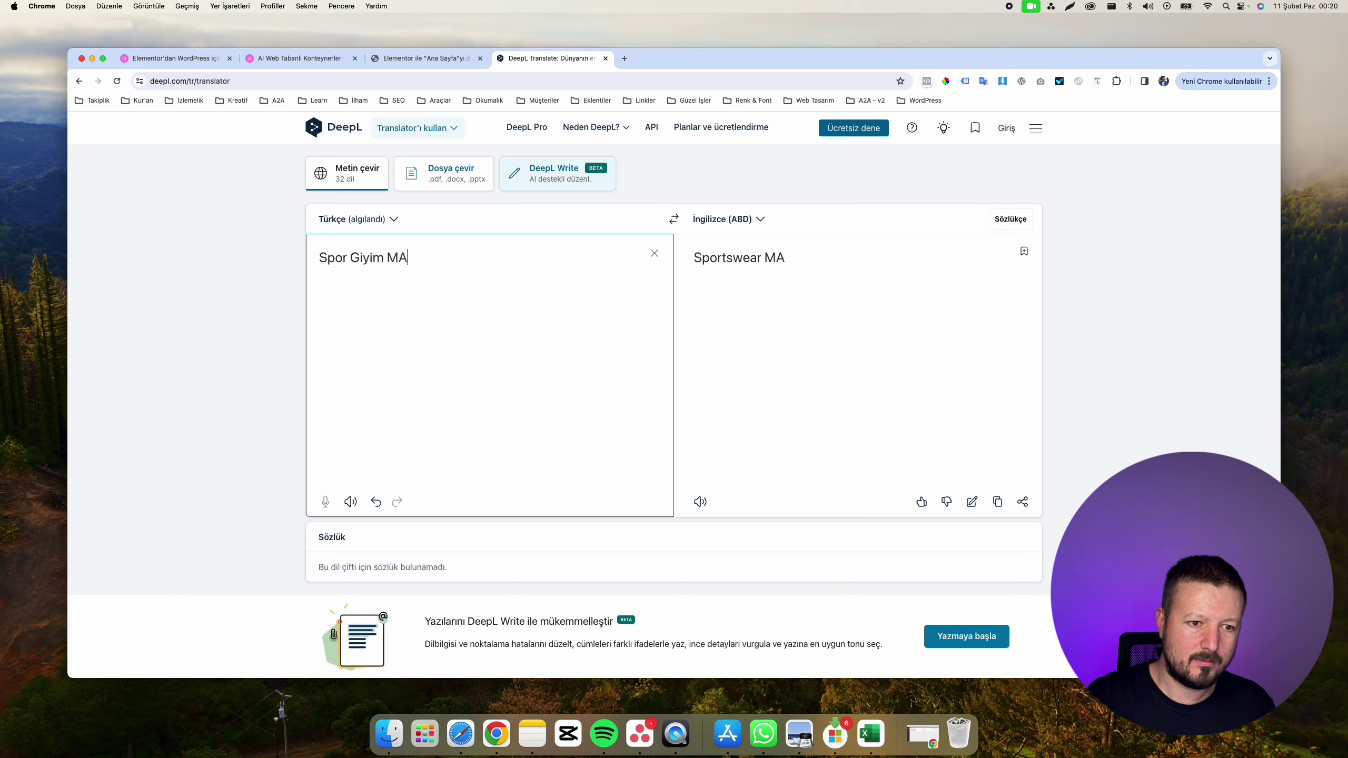
key(BackSpace)
text(ağazası)
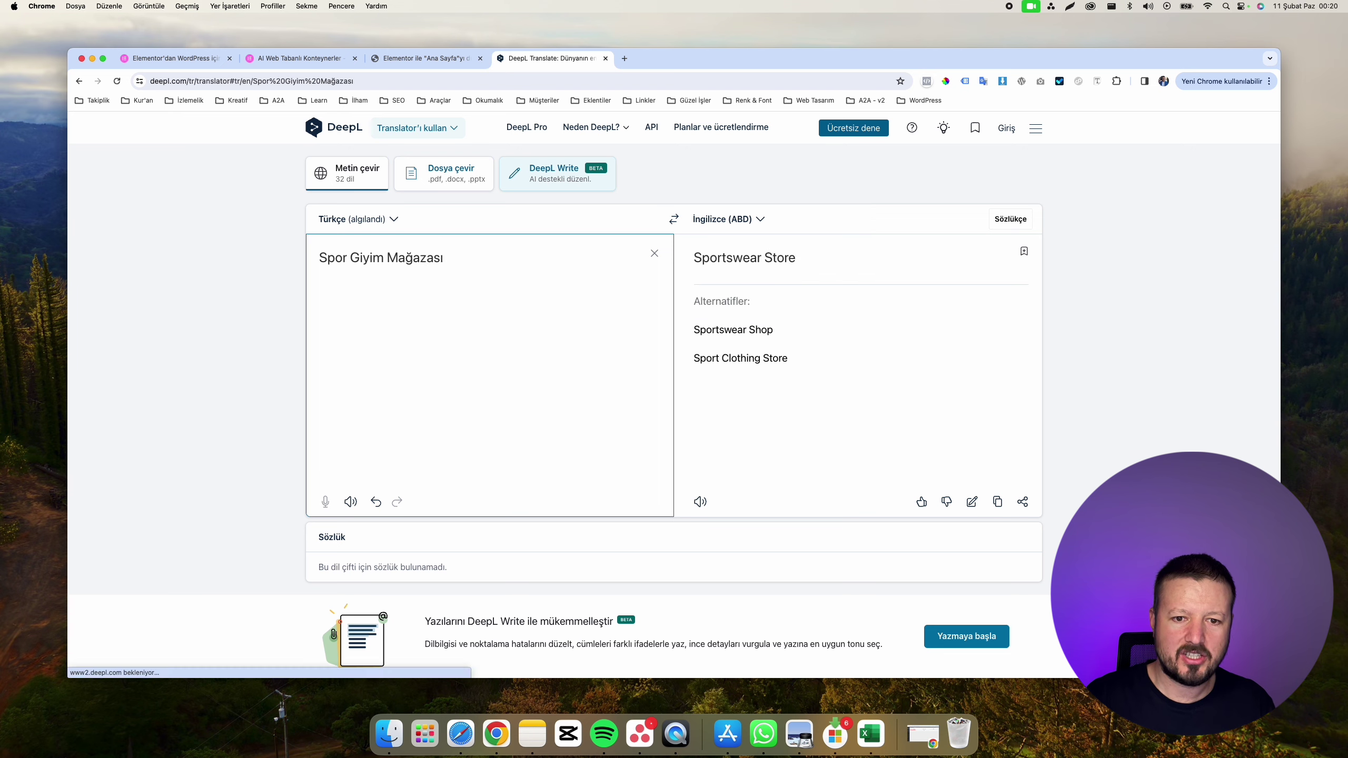
Step: Try placing the call-to-action prompt below the store topic, then cut it out and park it in the browser's address bar
key(Return)
key(Return)
key(super+v)
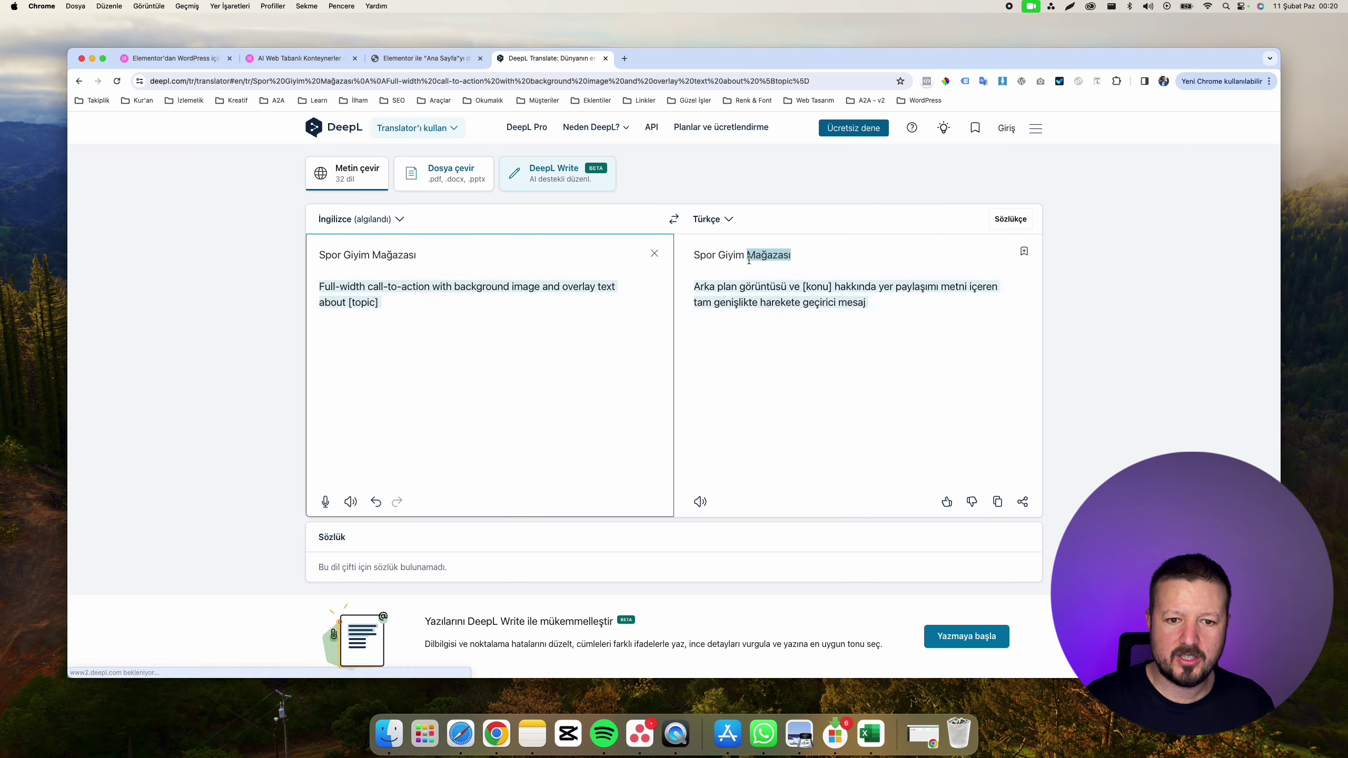
drag(428, 306, 274, 280)
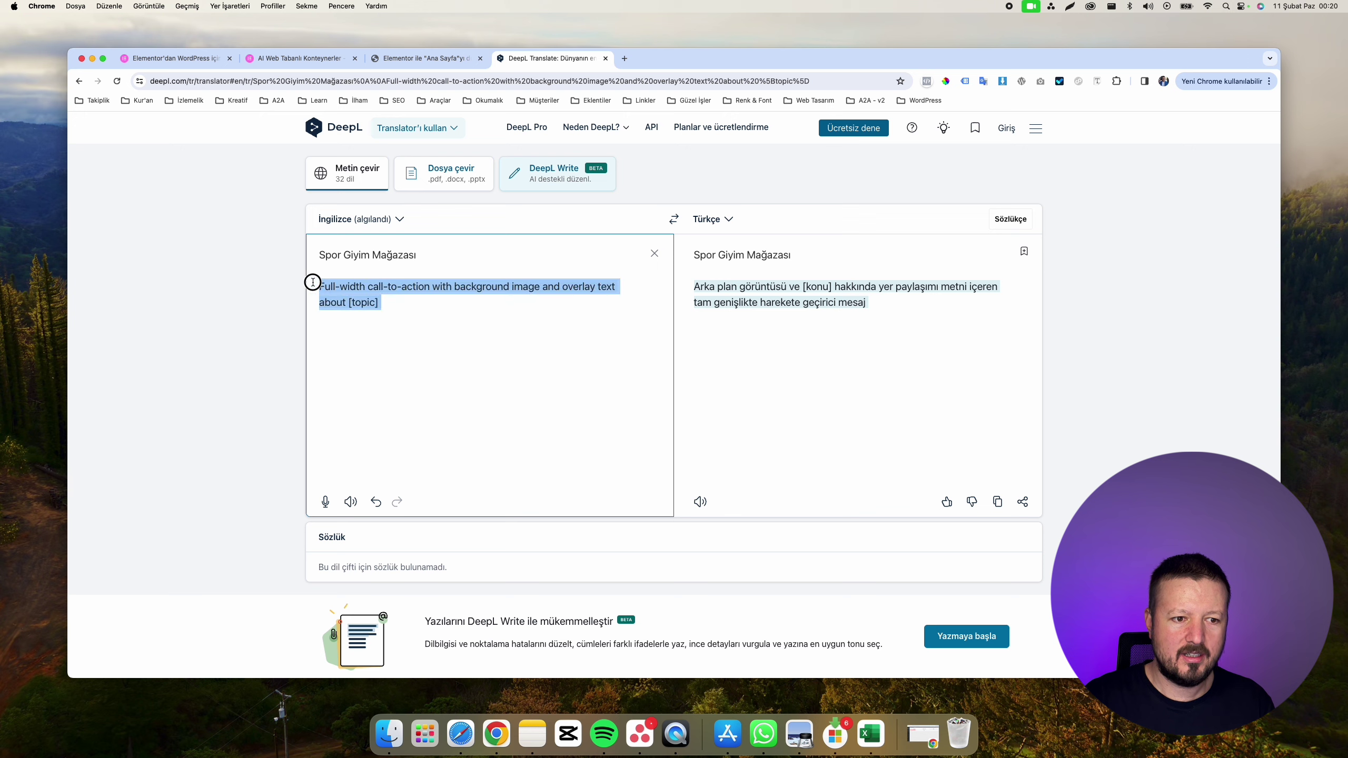
key(super+x)
key(super+l)
key(super+v)
click(451, 492)
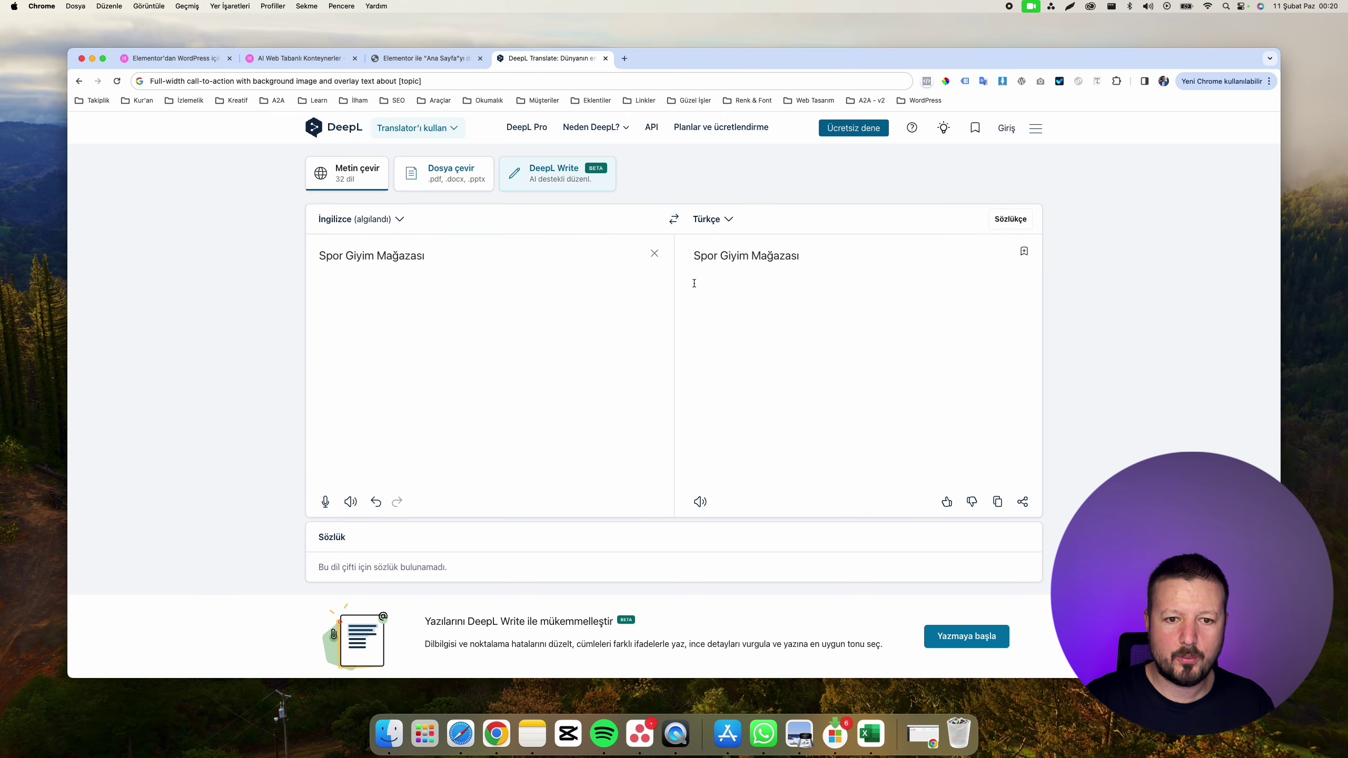
Step: Translate the store topic into English in DeepL and replace "topic" in the Elementor AI prompt with "Sportswear Store"
click(672, 222)
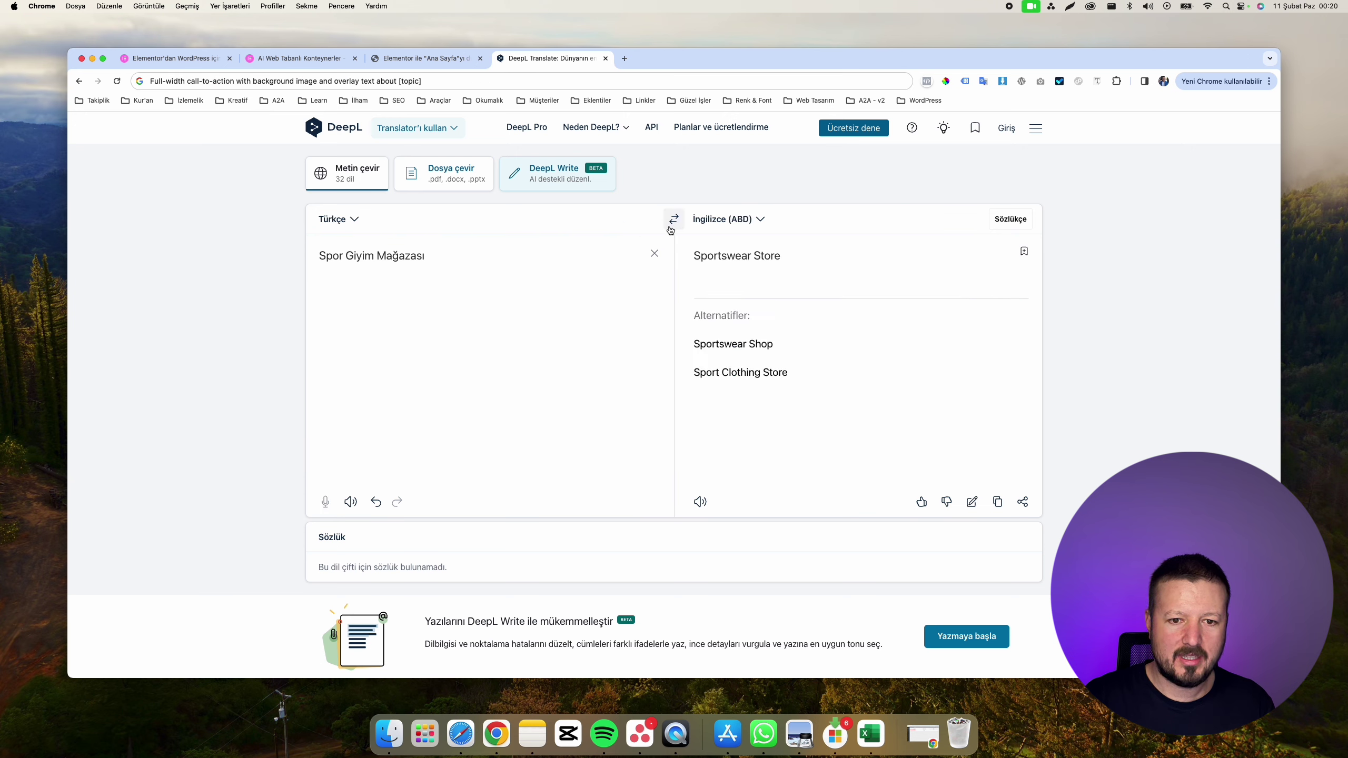
drag(823, 256, 689, 256)
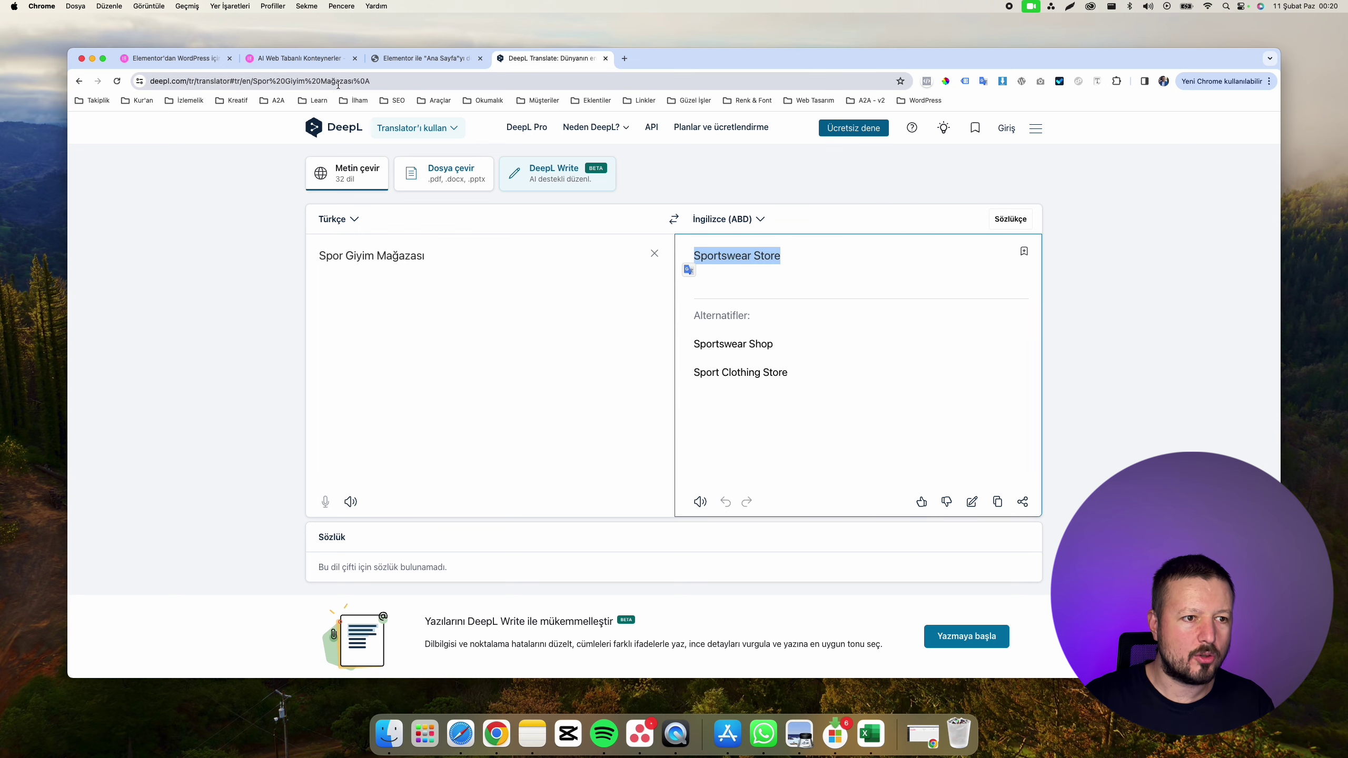
click(425, 60)
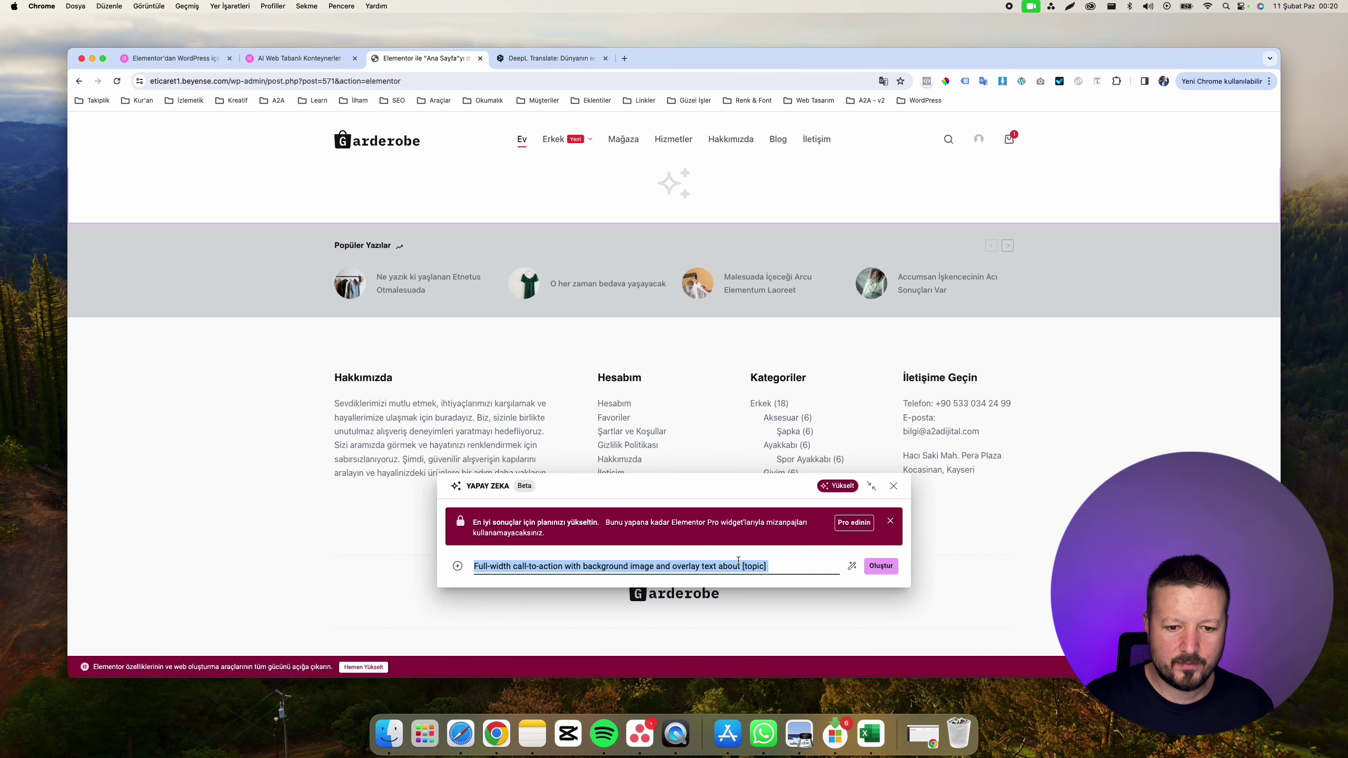
click(762, 566)
double_click(765, 566)
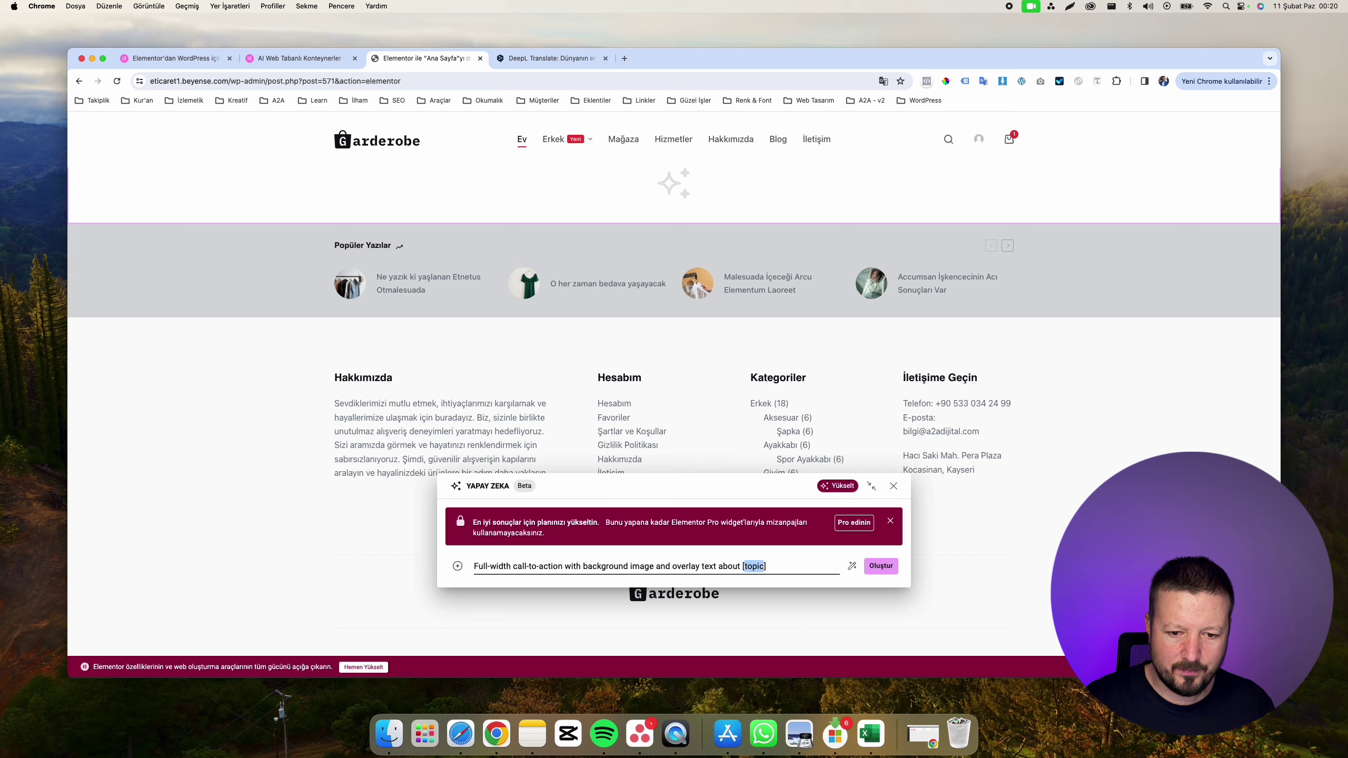
key(super+v)
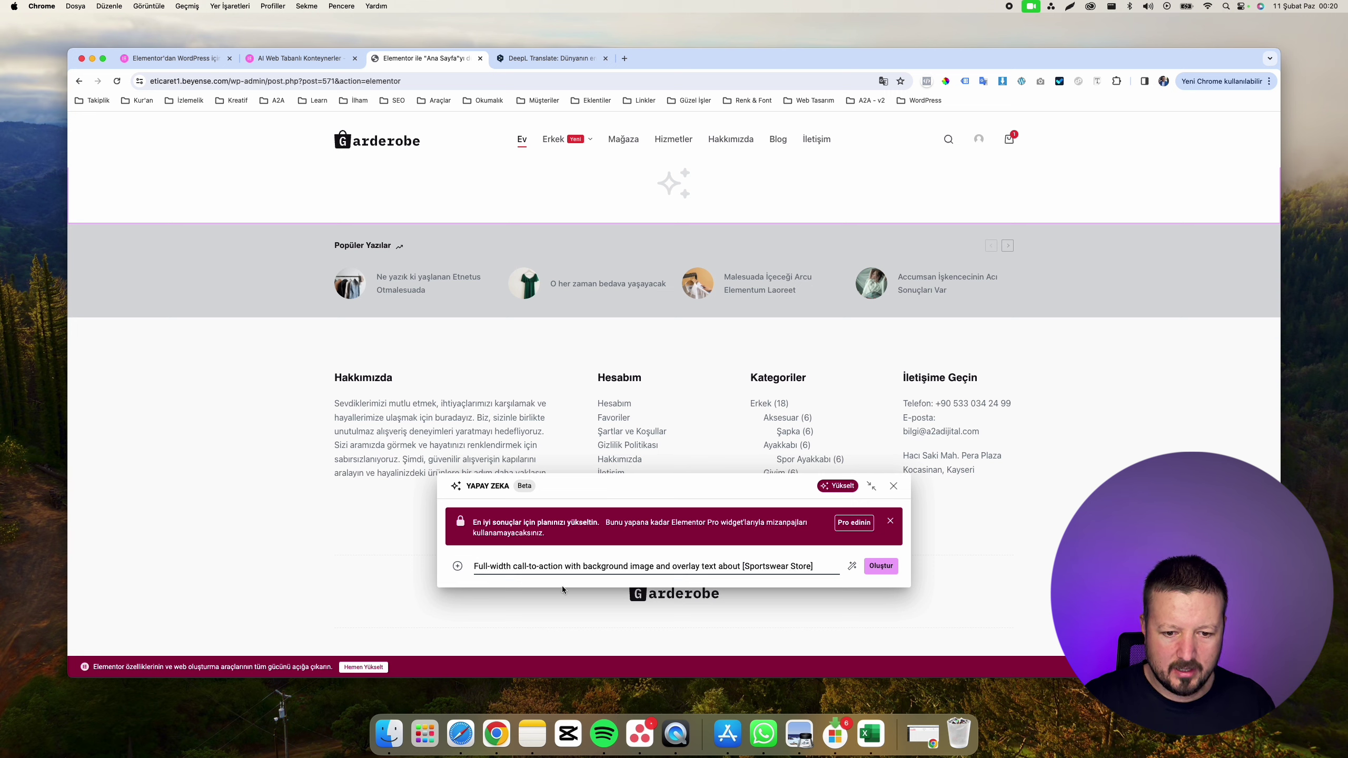
Step: Translate the completed call-to-action prompt in DeepL to check its meaning, and generate layouts from it in Elementor AI
key(super+a)
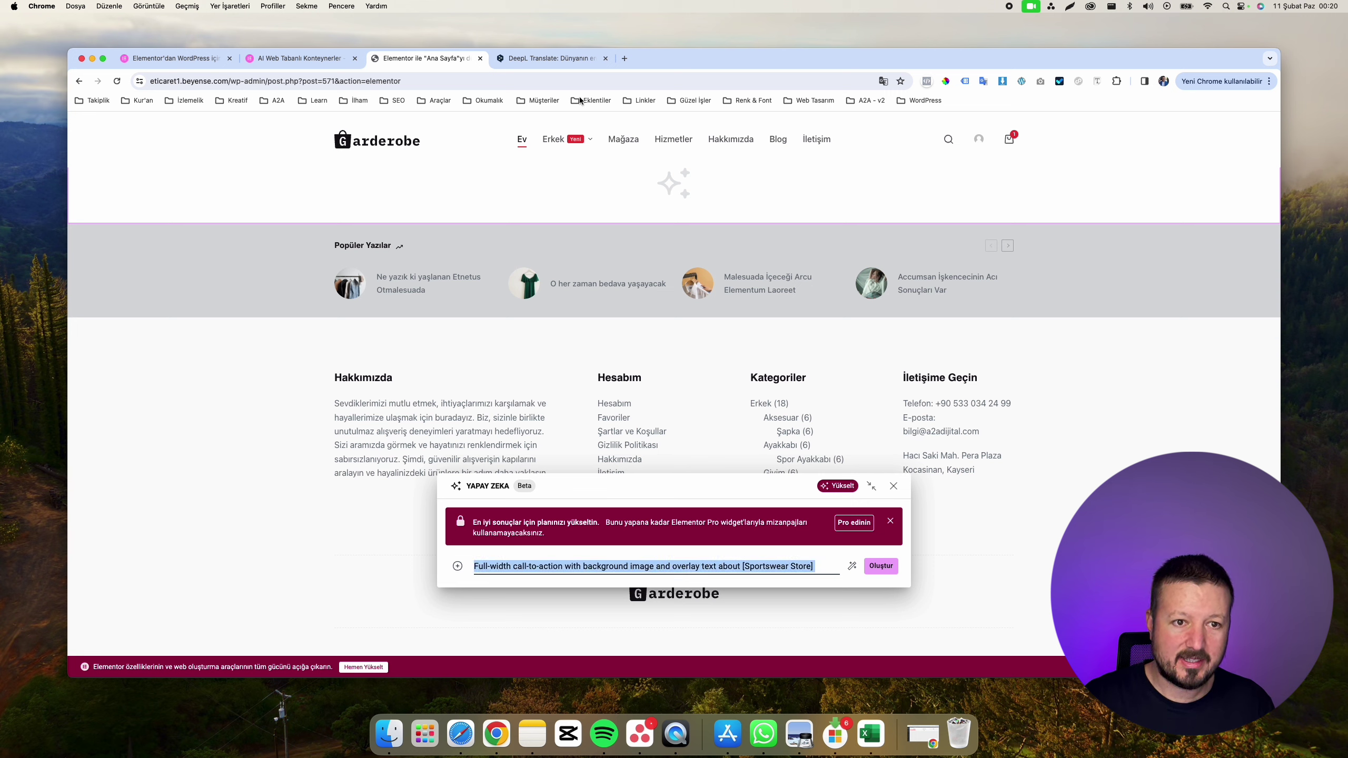
click(549, 59)
click(486, 303)
key(super+a)
key(super+v)
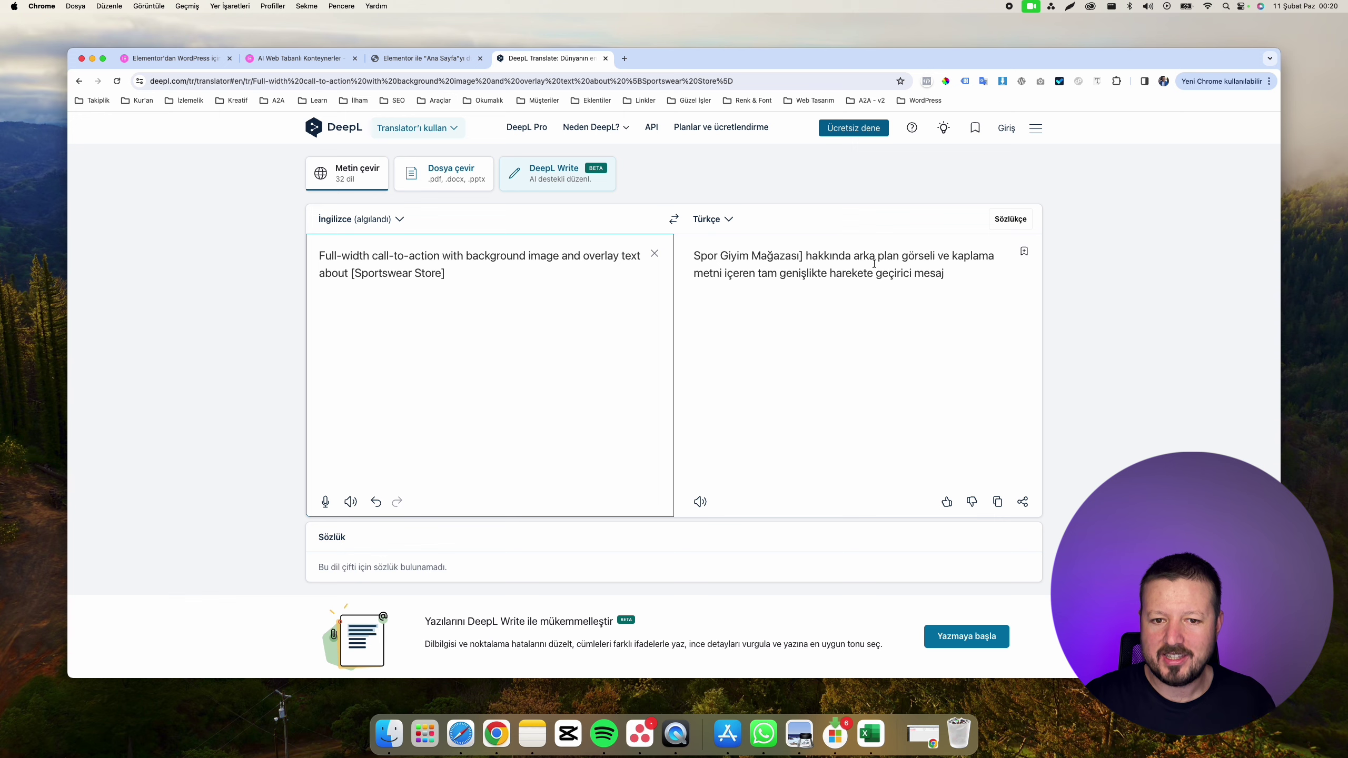
click(417, 59)
click(879, 567)
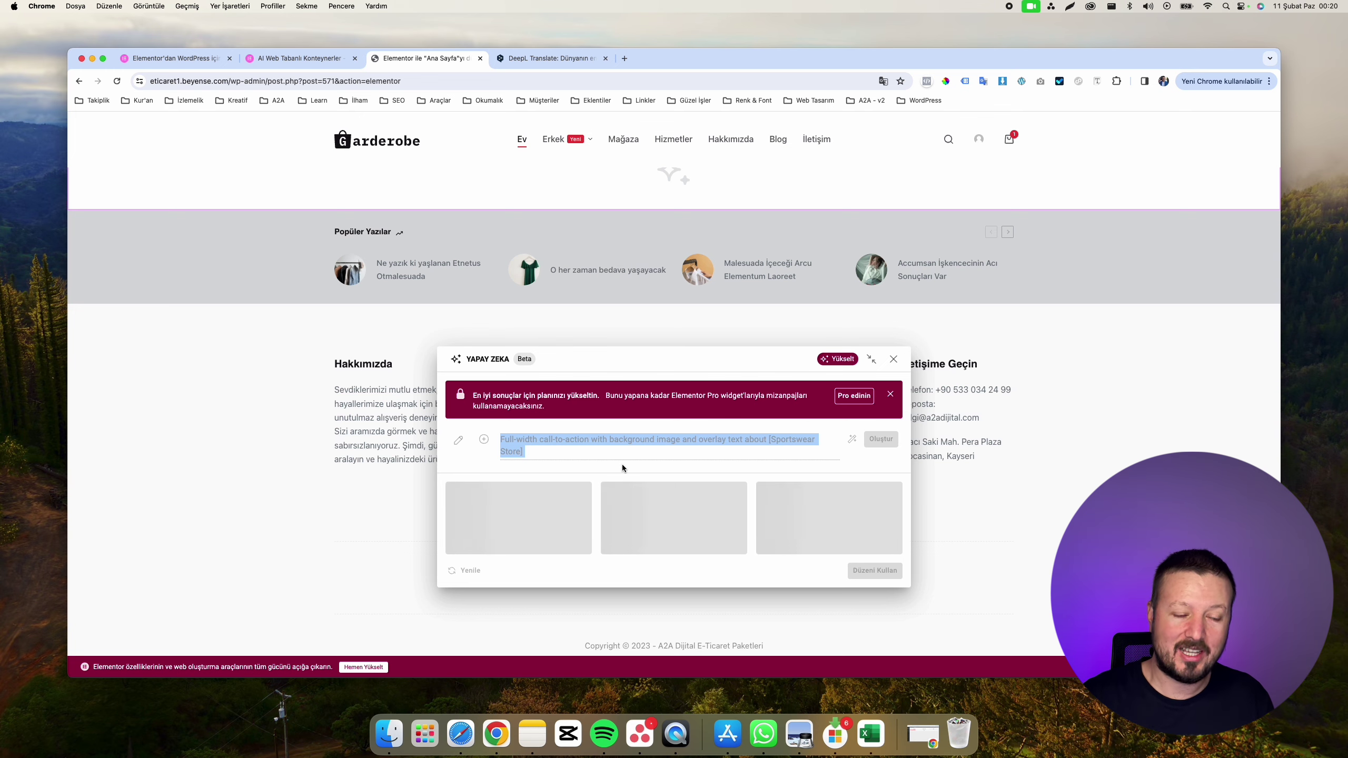
Step: Review the Elementor AI subscription plans and the credit cost of each prompt type on the Elementor website
click(297, 58)
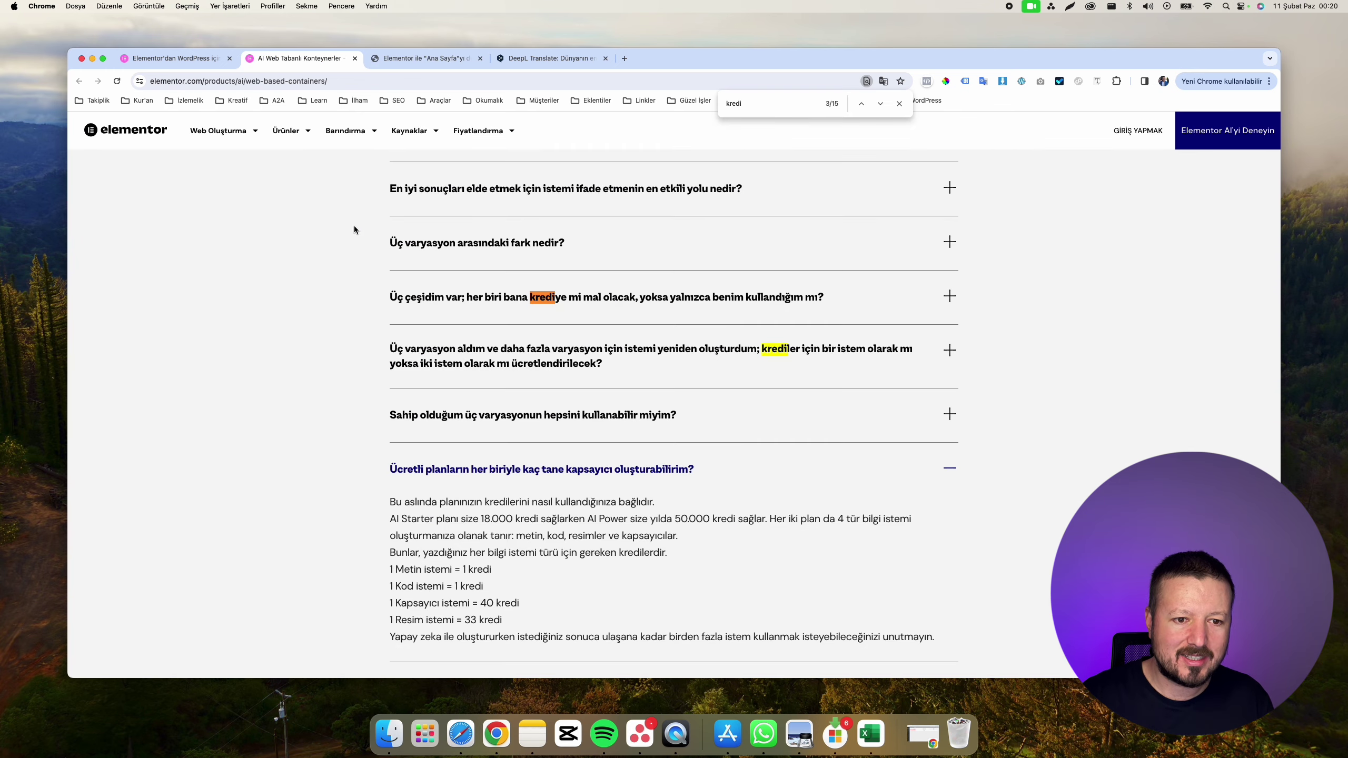
scroll(422, 330, up, 15)
scroll(423, 311, down, 7)
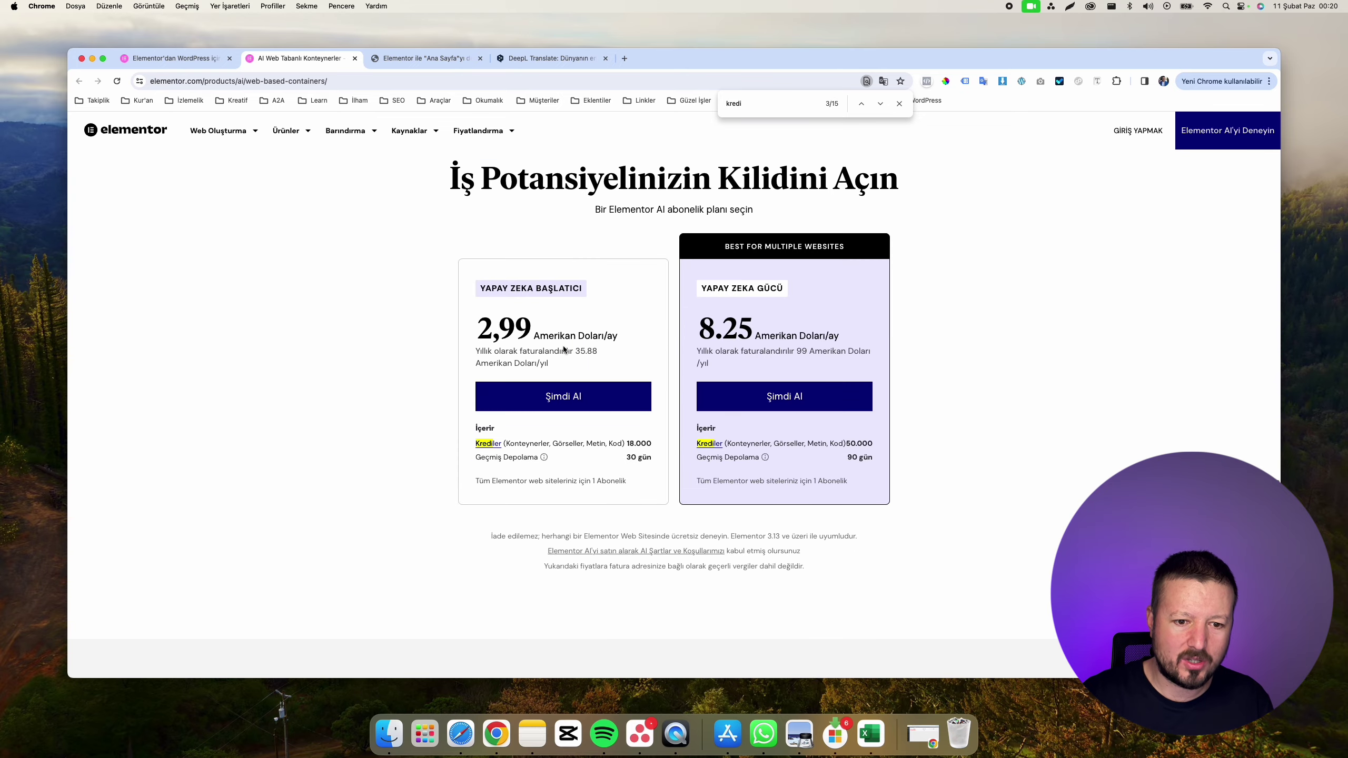
click(487, 444)
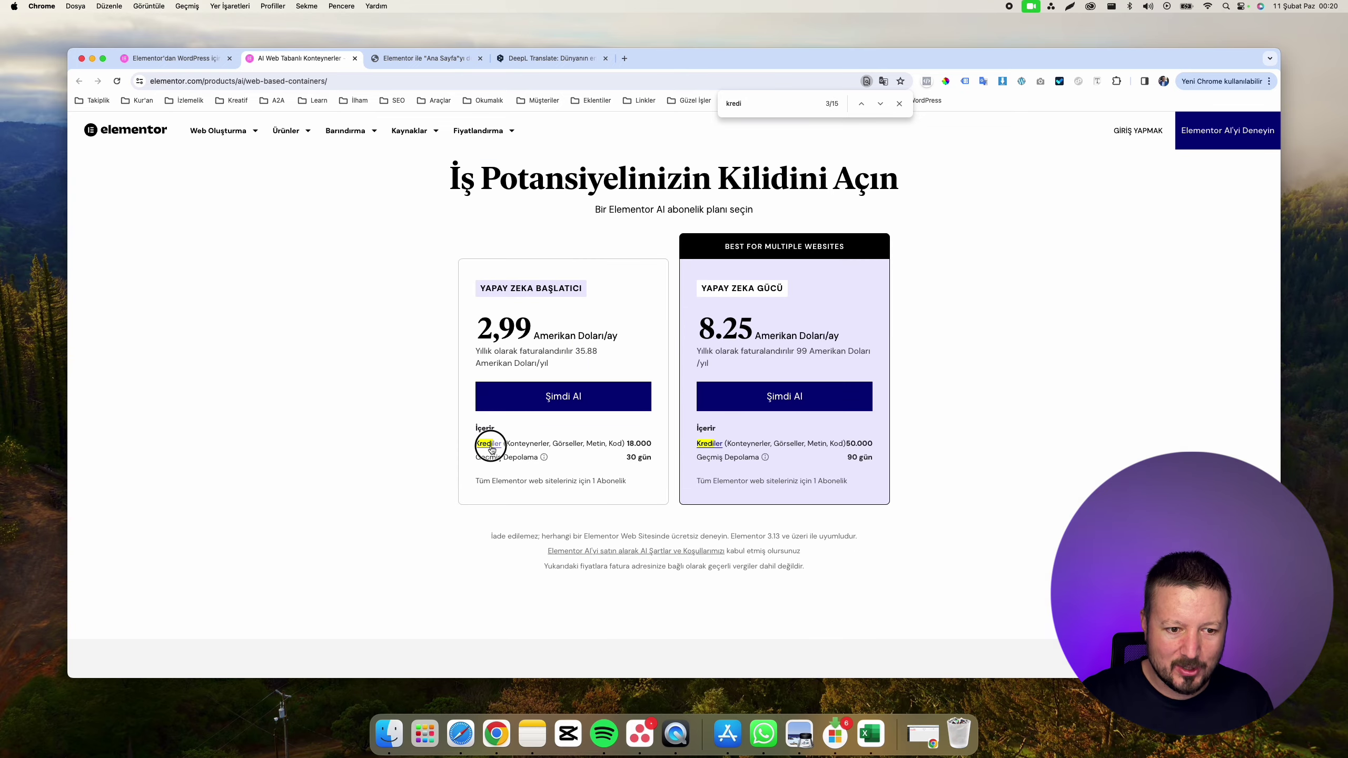
scroll(654, 427, up, 5)
scroll(616, 415, up, 1)
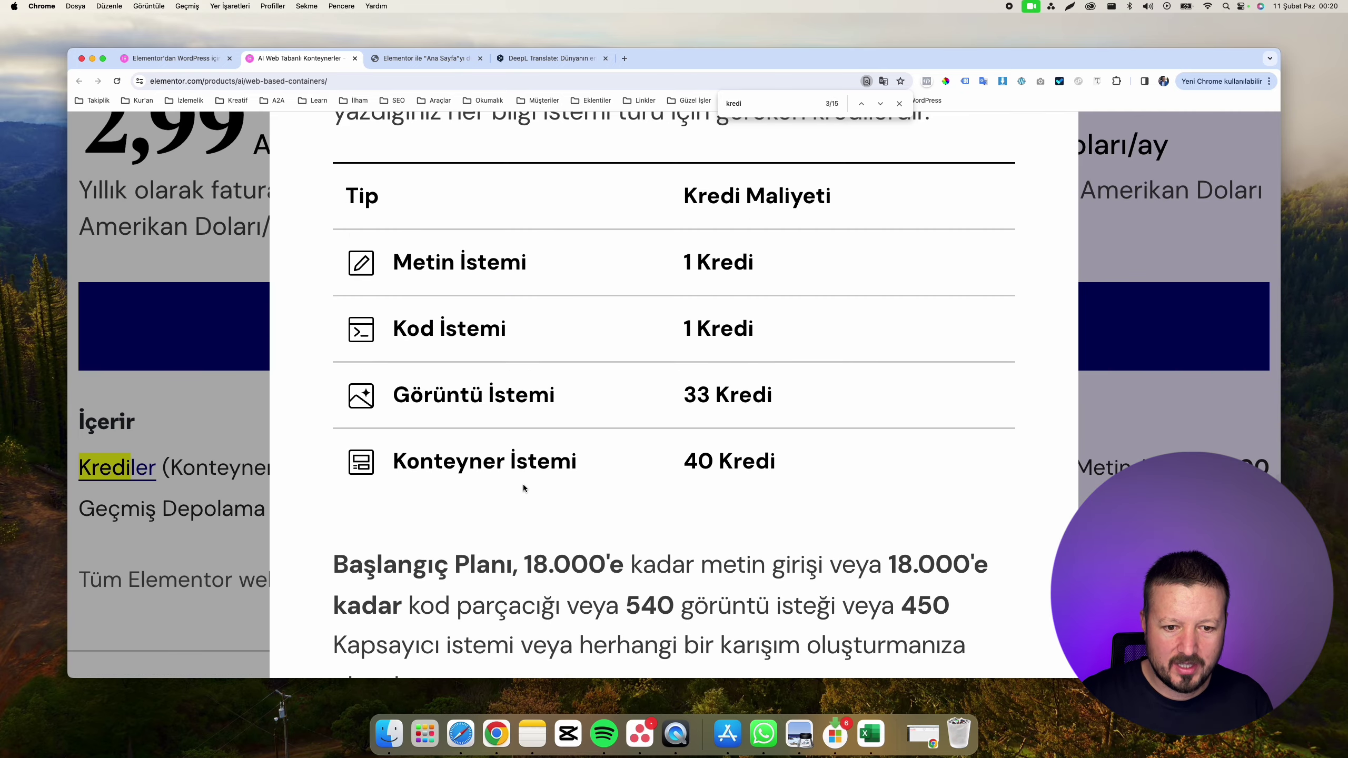
scroll(724, 466, down, 5)
Step: Examine the generated sportswear layouts in the page editor and preview the third variation on the page
click(430, 58)
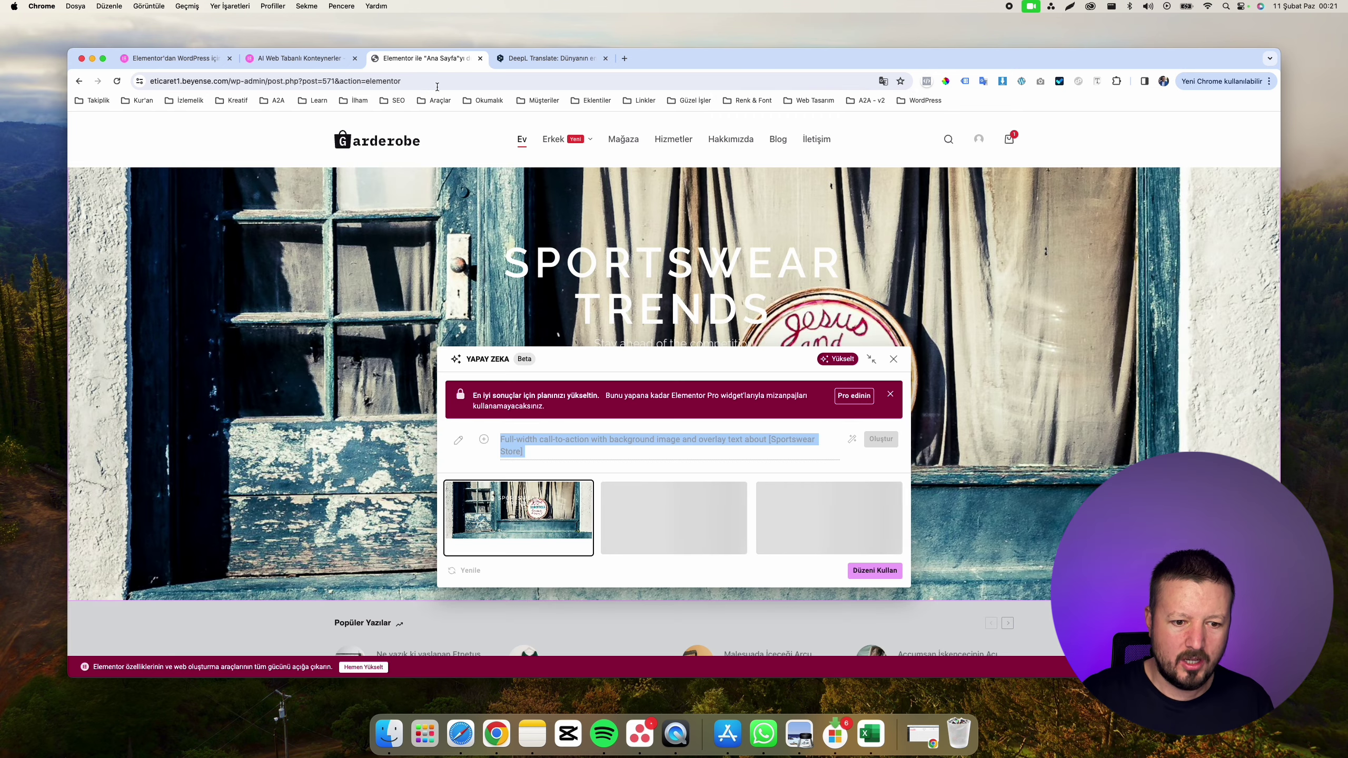
scroll(584, 484, up, 5)
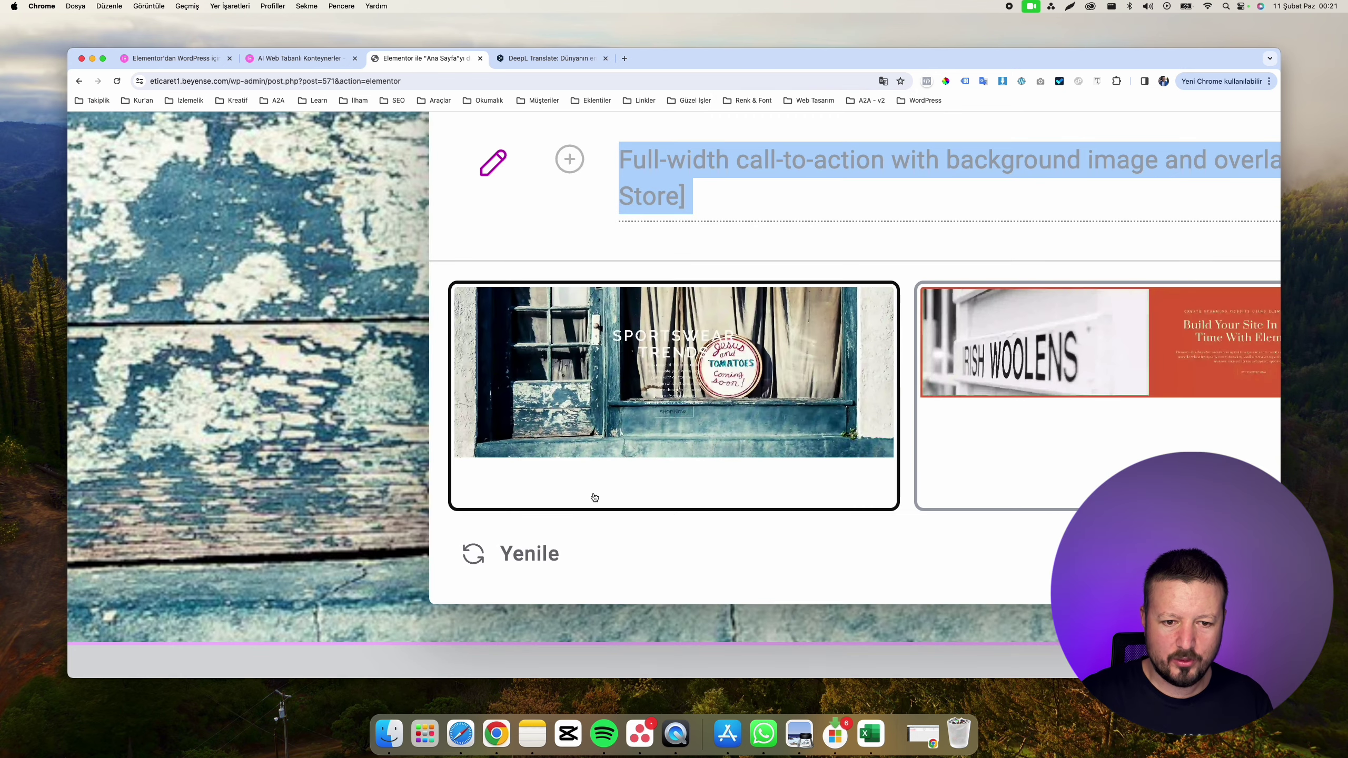
scroll(661, 435, down, 5)
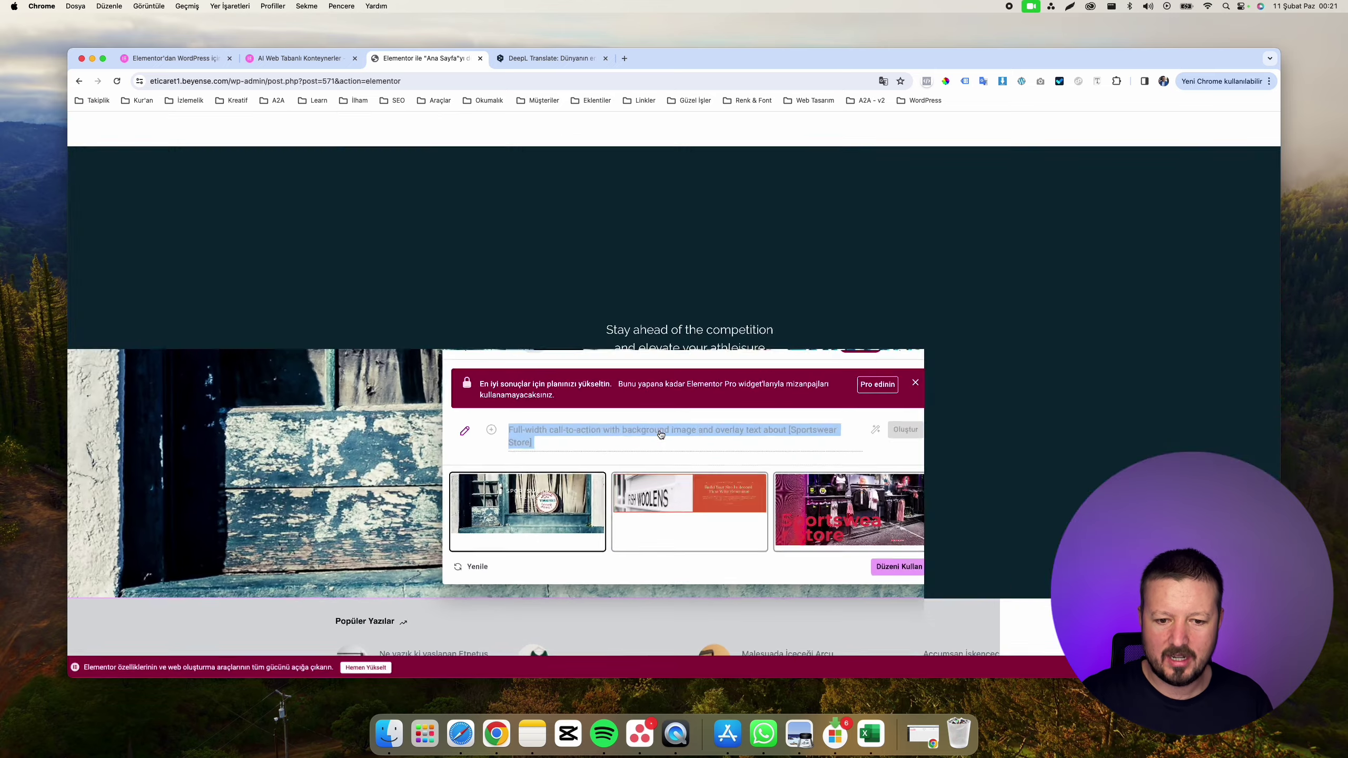
click(829, 525)
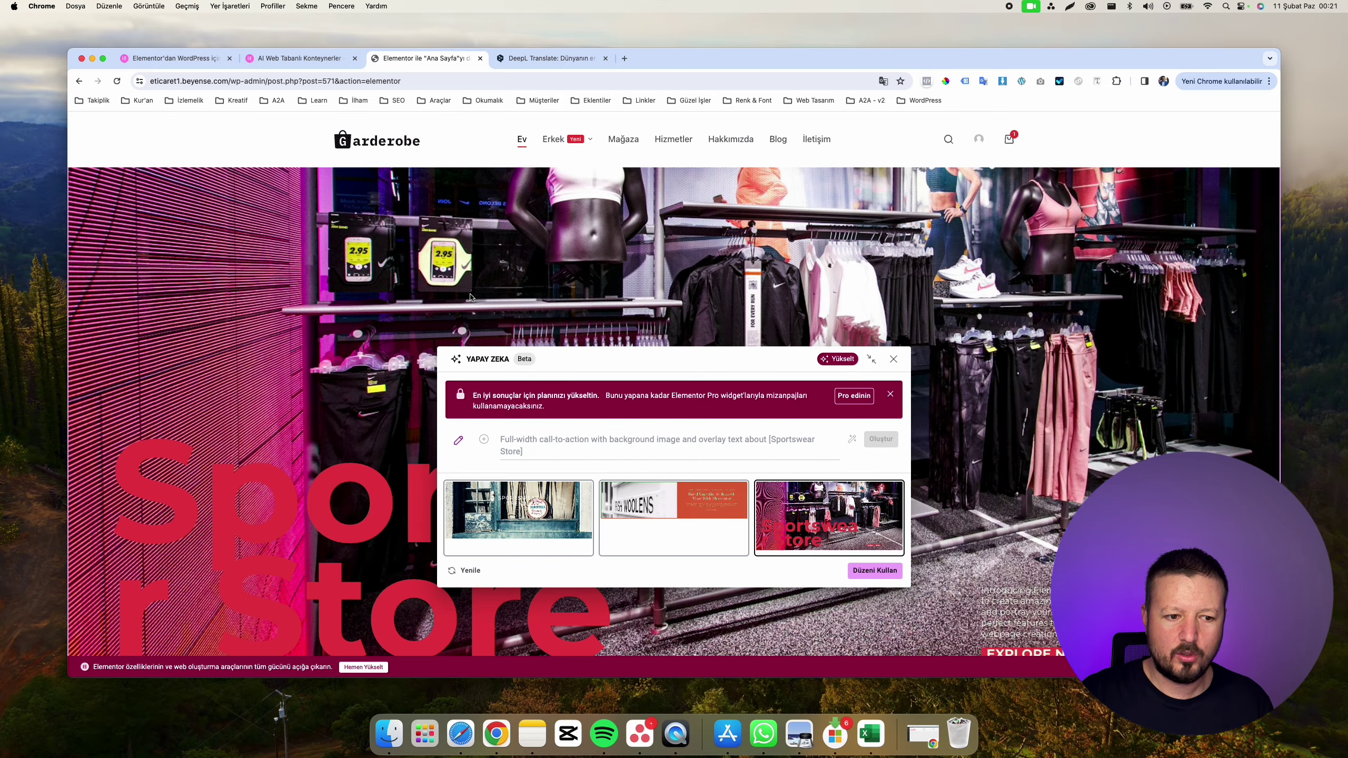
scroll(470, 298, down, 5)
scroll(471, 300, up, 3)
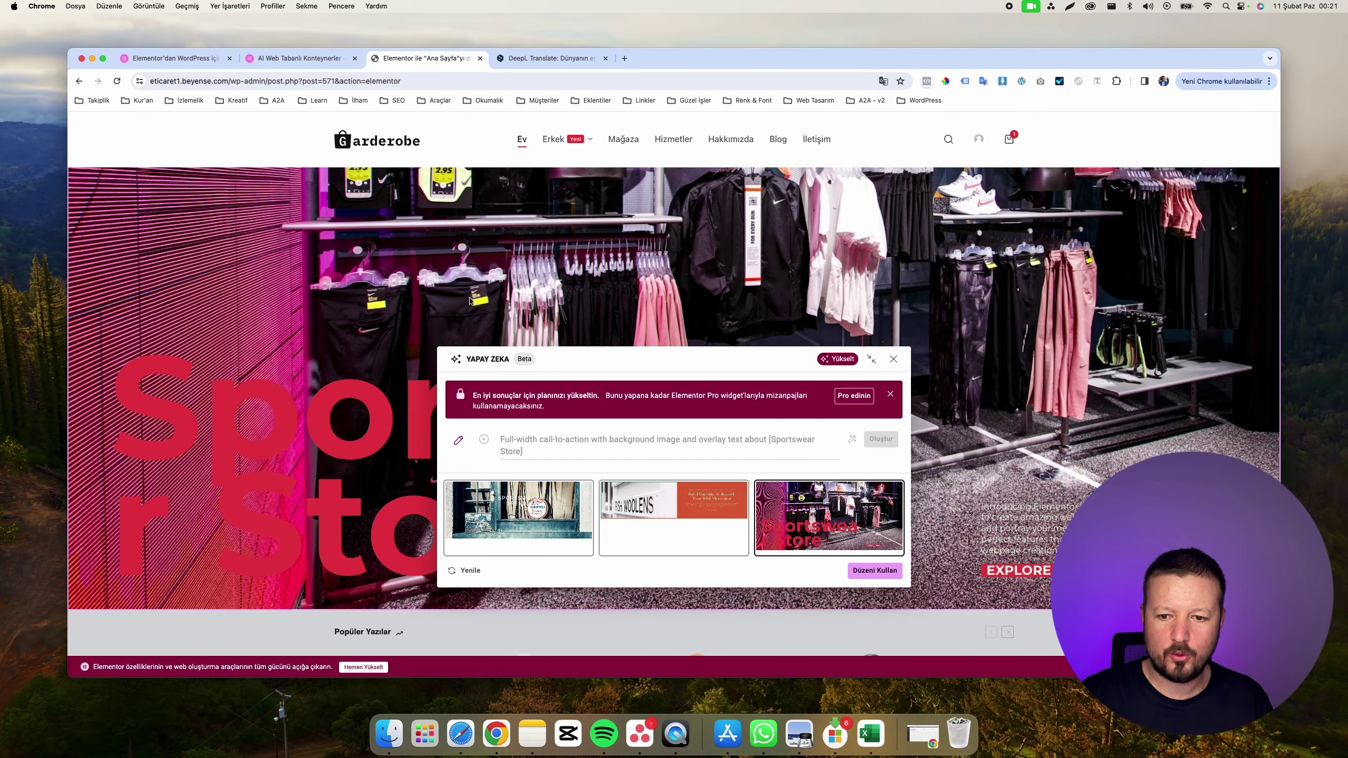
scroll(471, 301, up, 3)
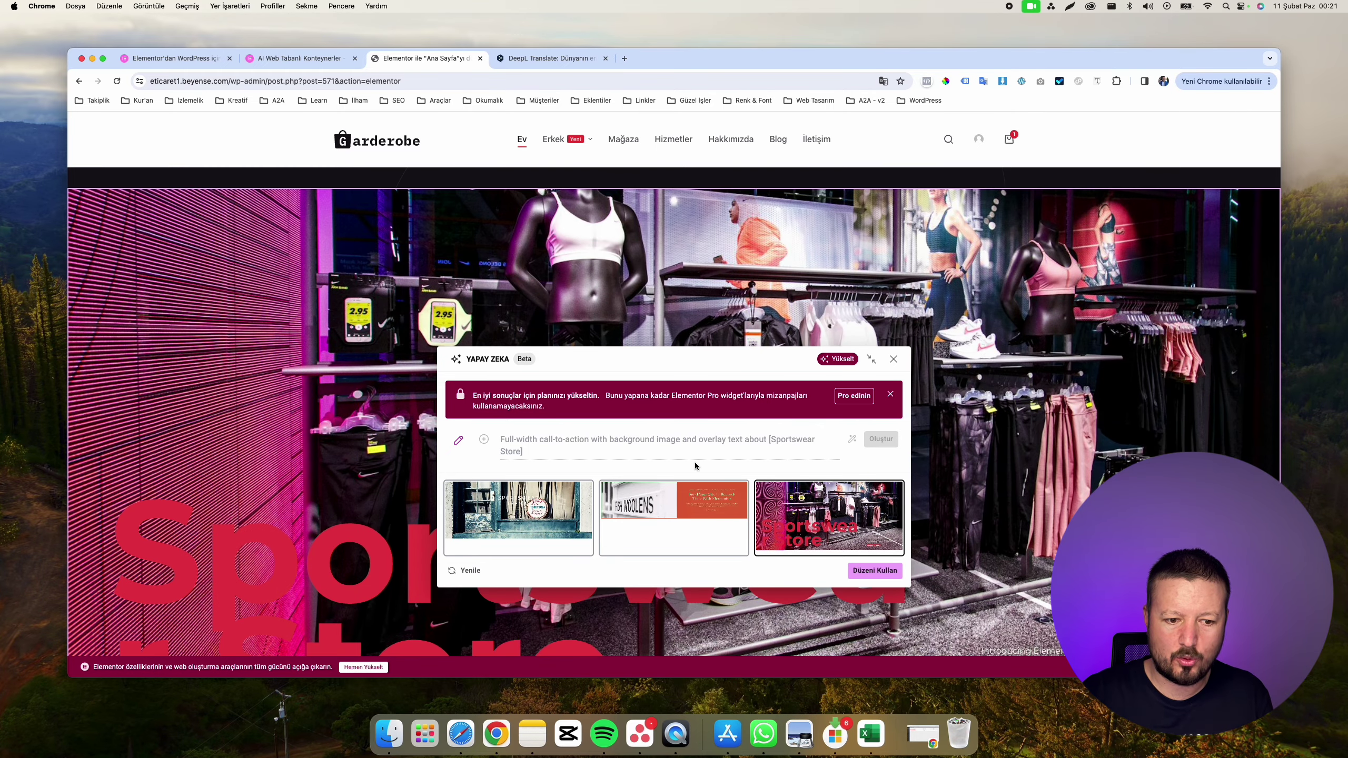
Step: Try to regenerate the sportswear layout variations and read the resulting notice up close
click(466, 570)
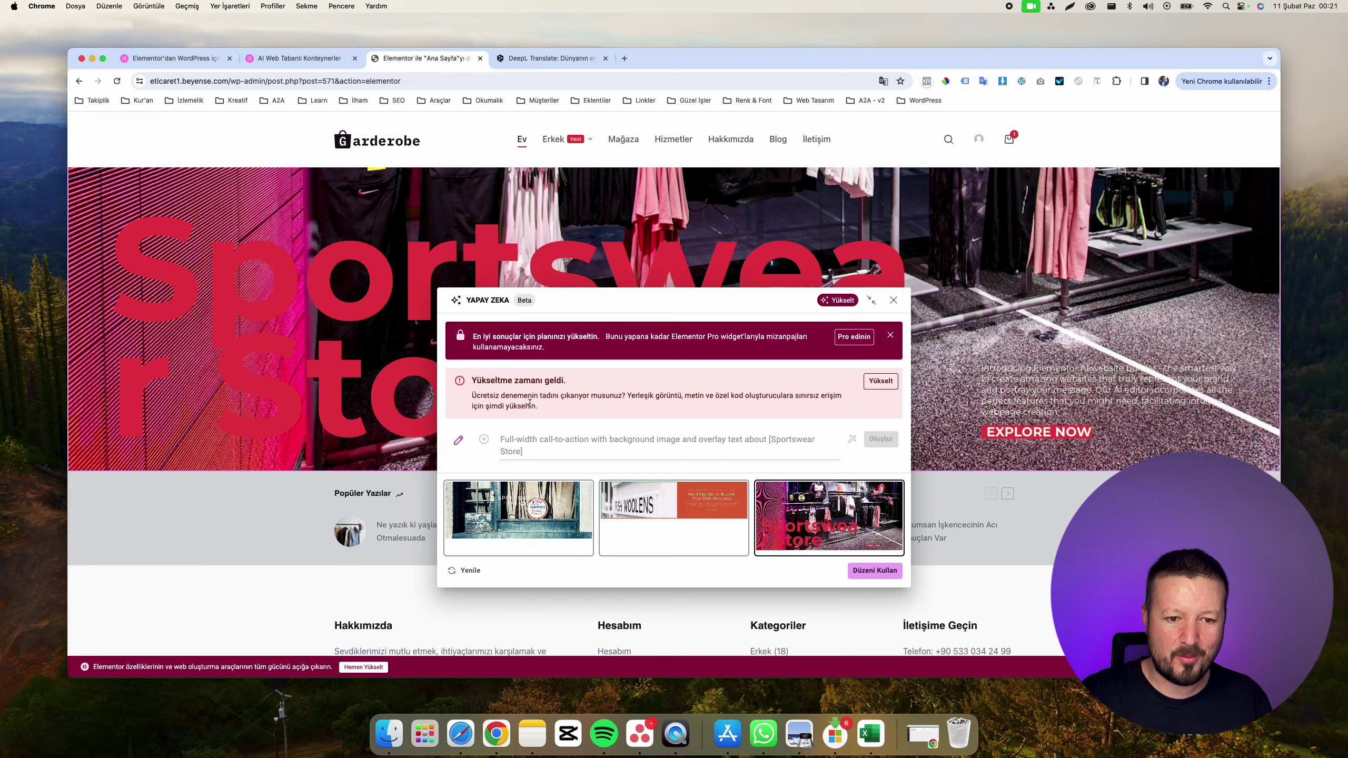
scroll(530, 403, up, 10)
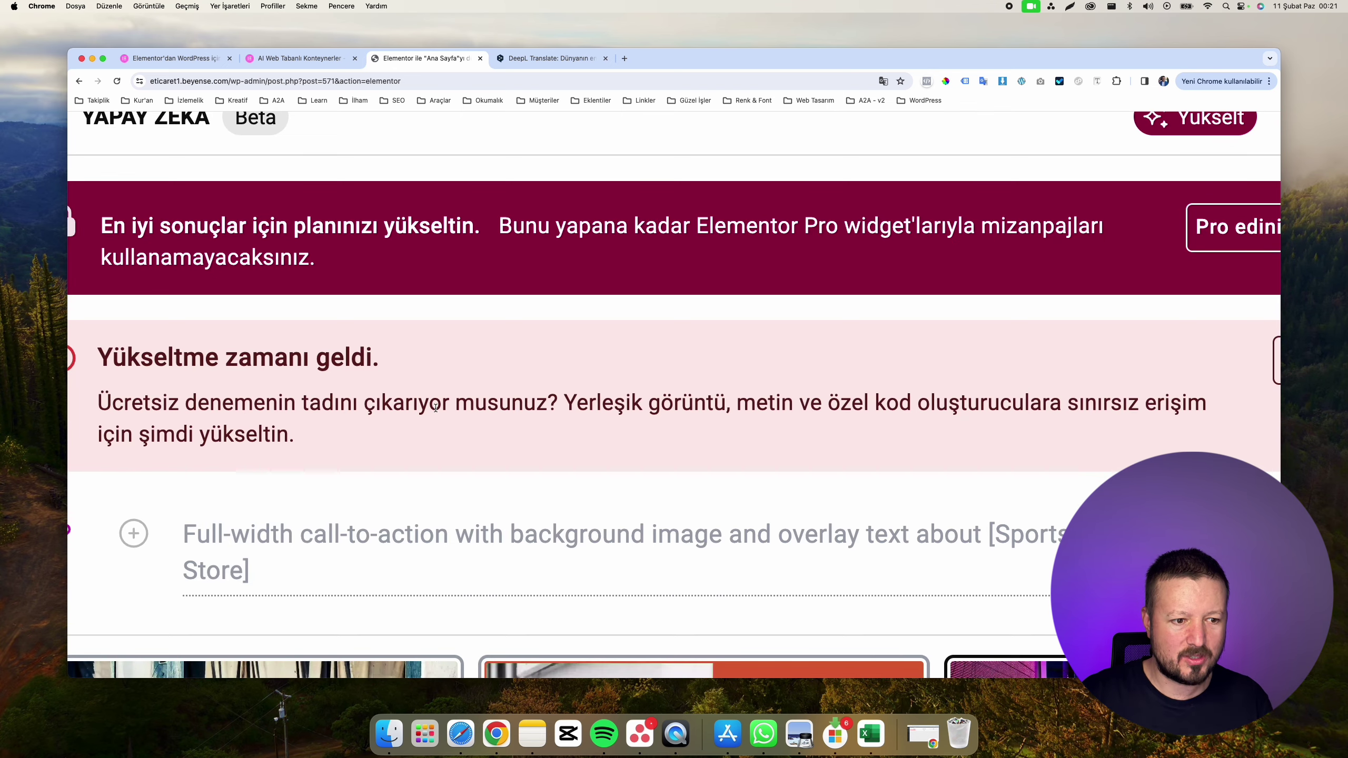
scroll(435, 408, down, 5)
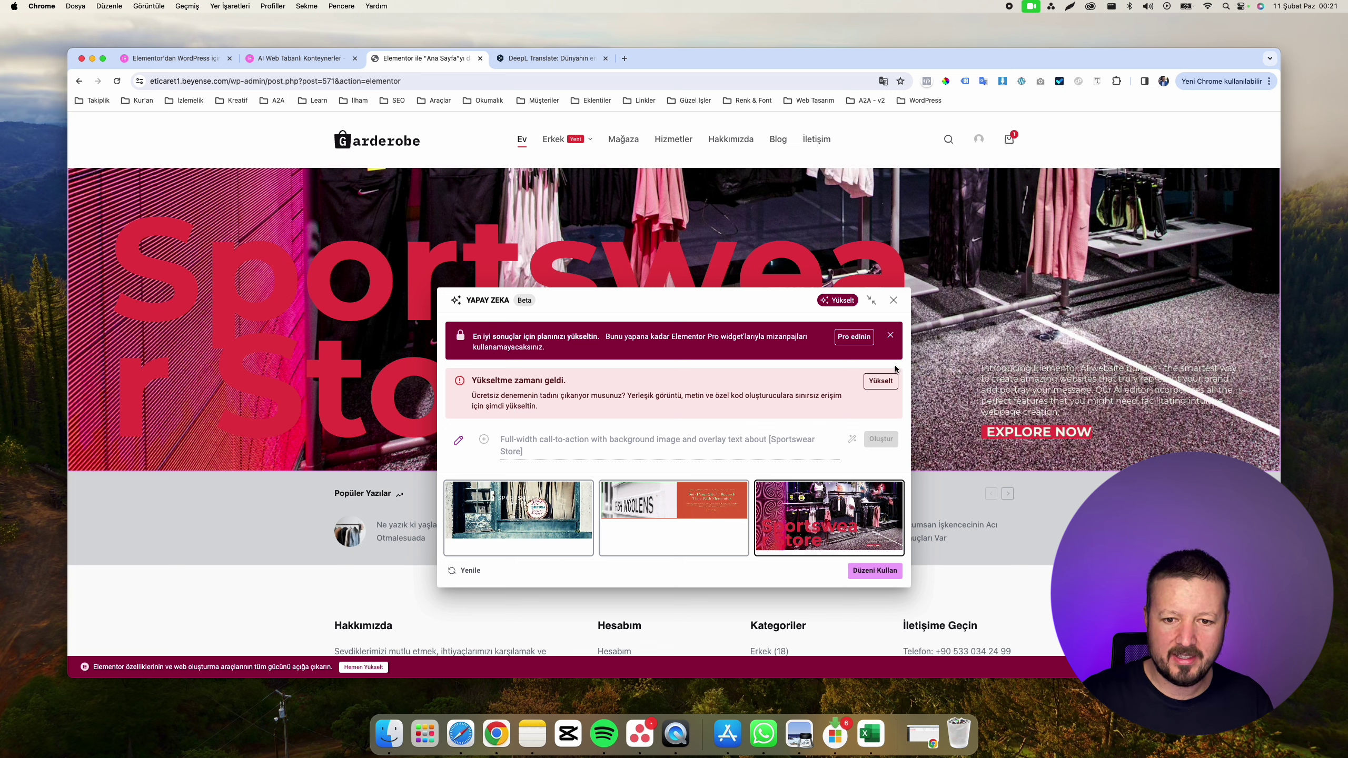
Step: Dismiss the Elementor Pro banner and leave Elementor AI, discarding the generated layouts
click(891, 337)
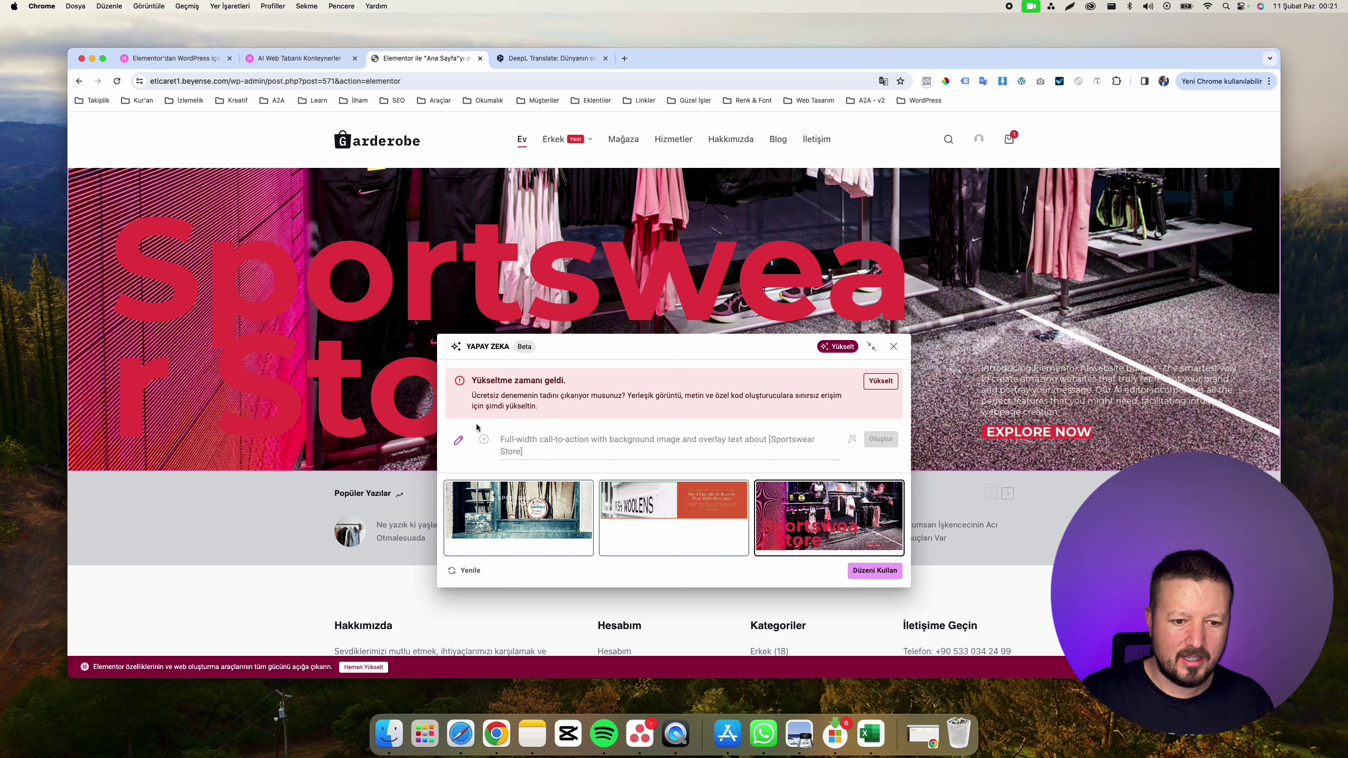
click(897, 346)
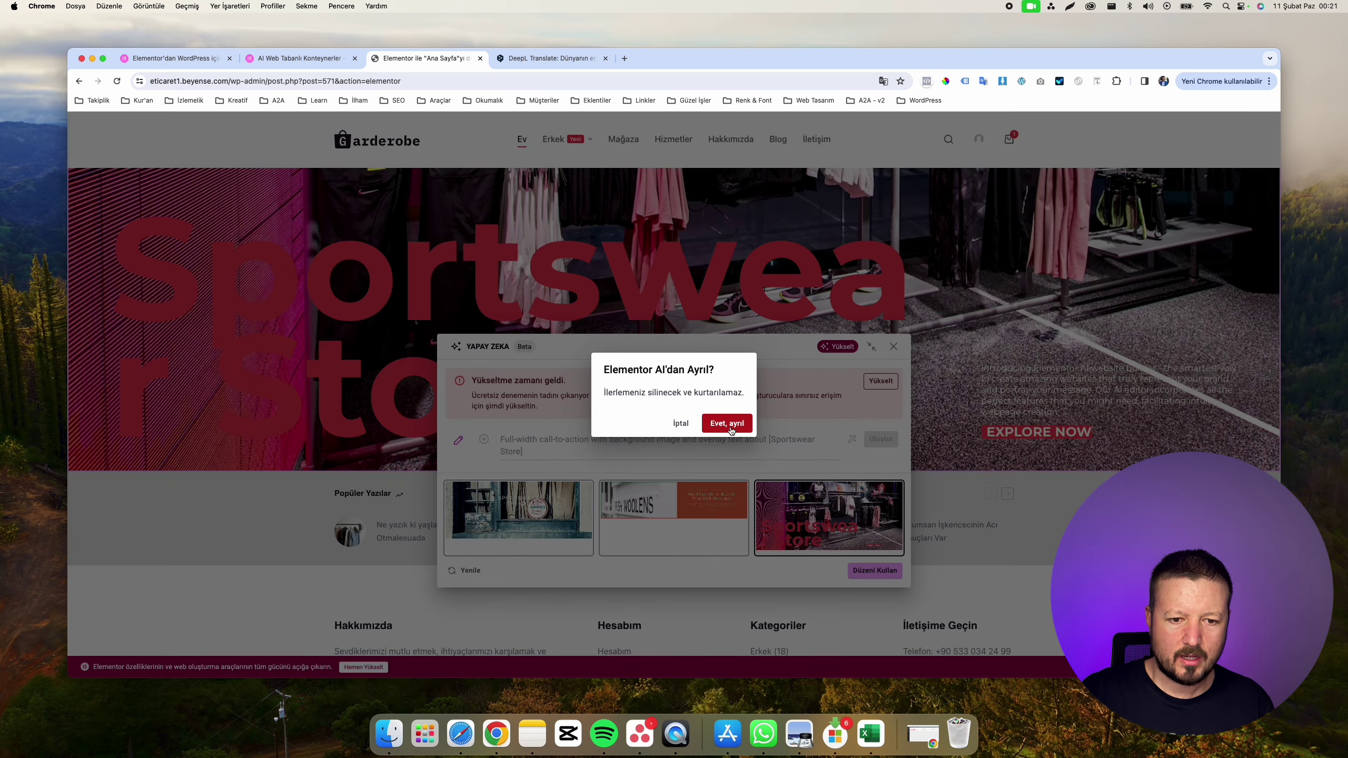
click(731, 425)
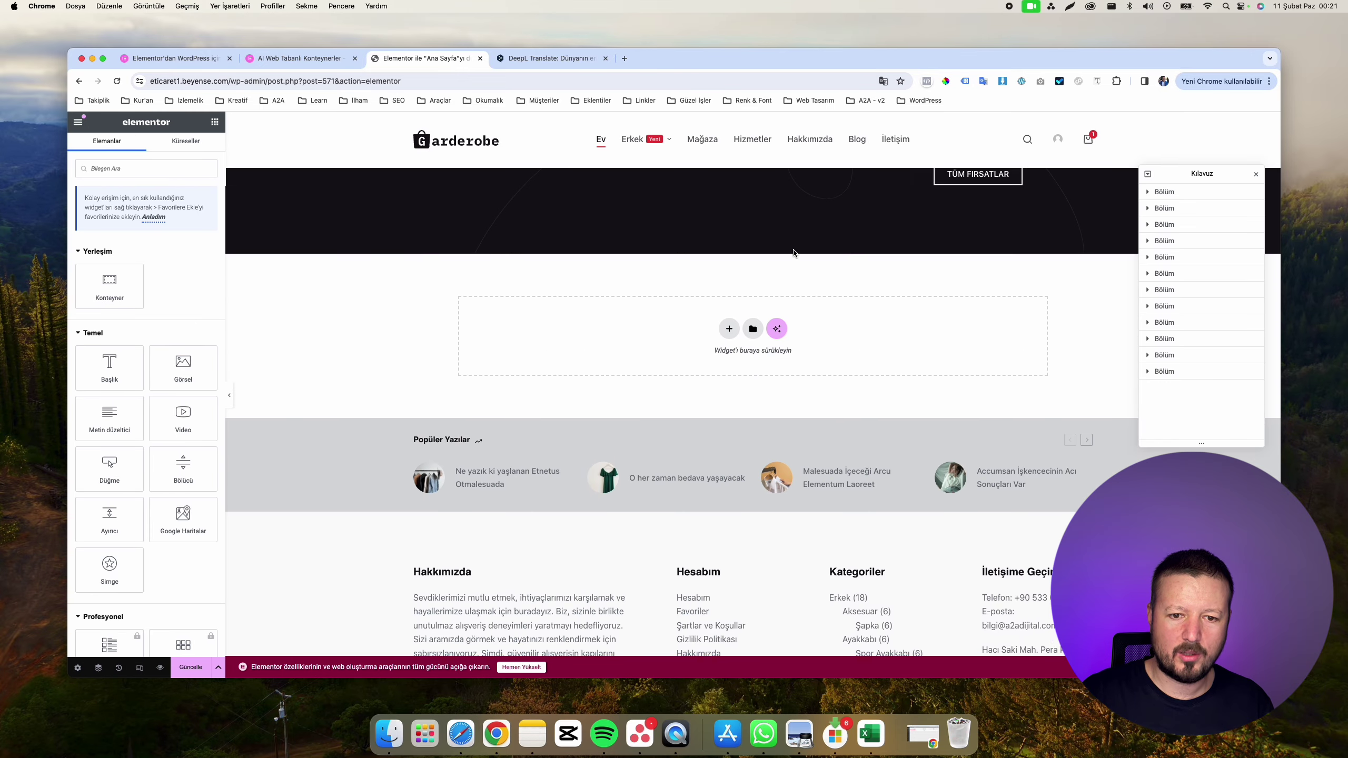
Step: Start a new AI layout in the empty section and choose to create variations from the Template Library
click(777, 328)
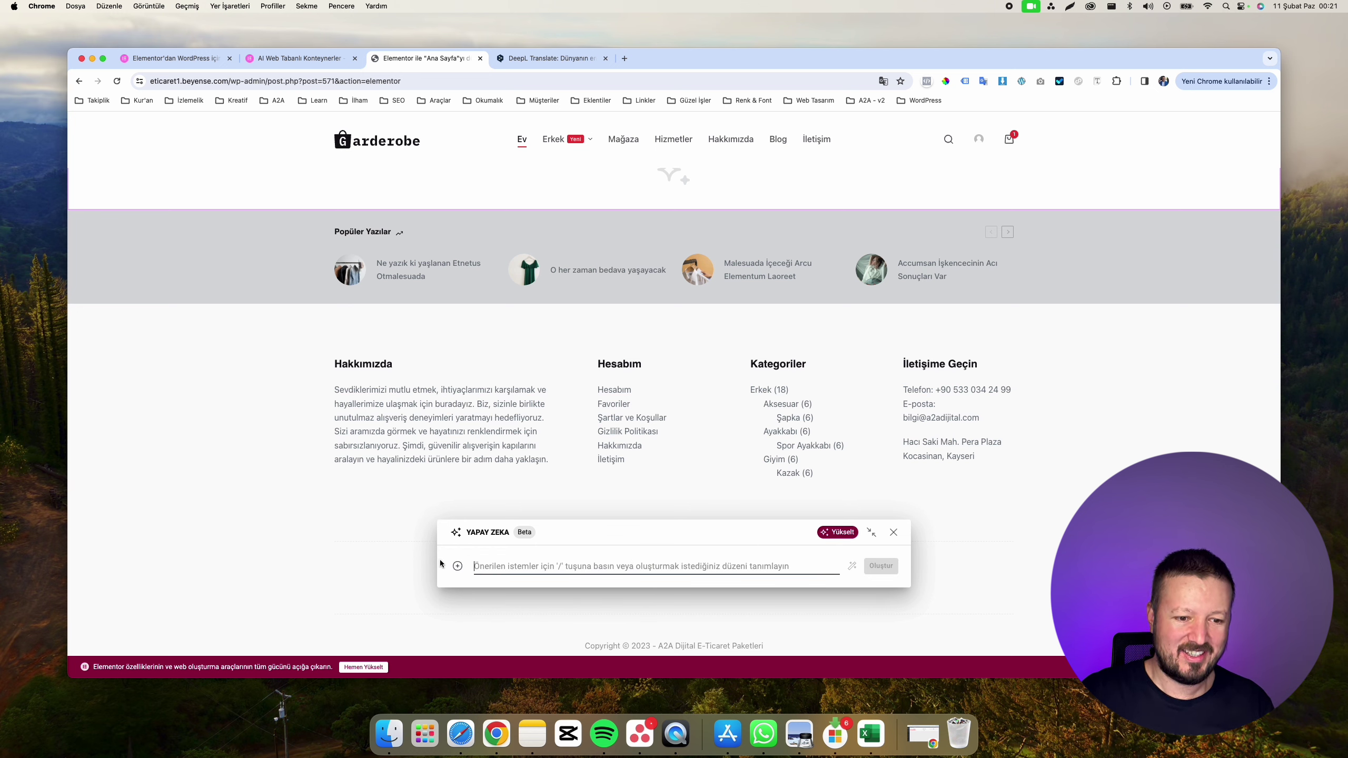
click(459, 567)
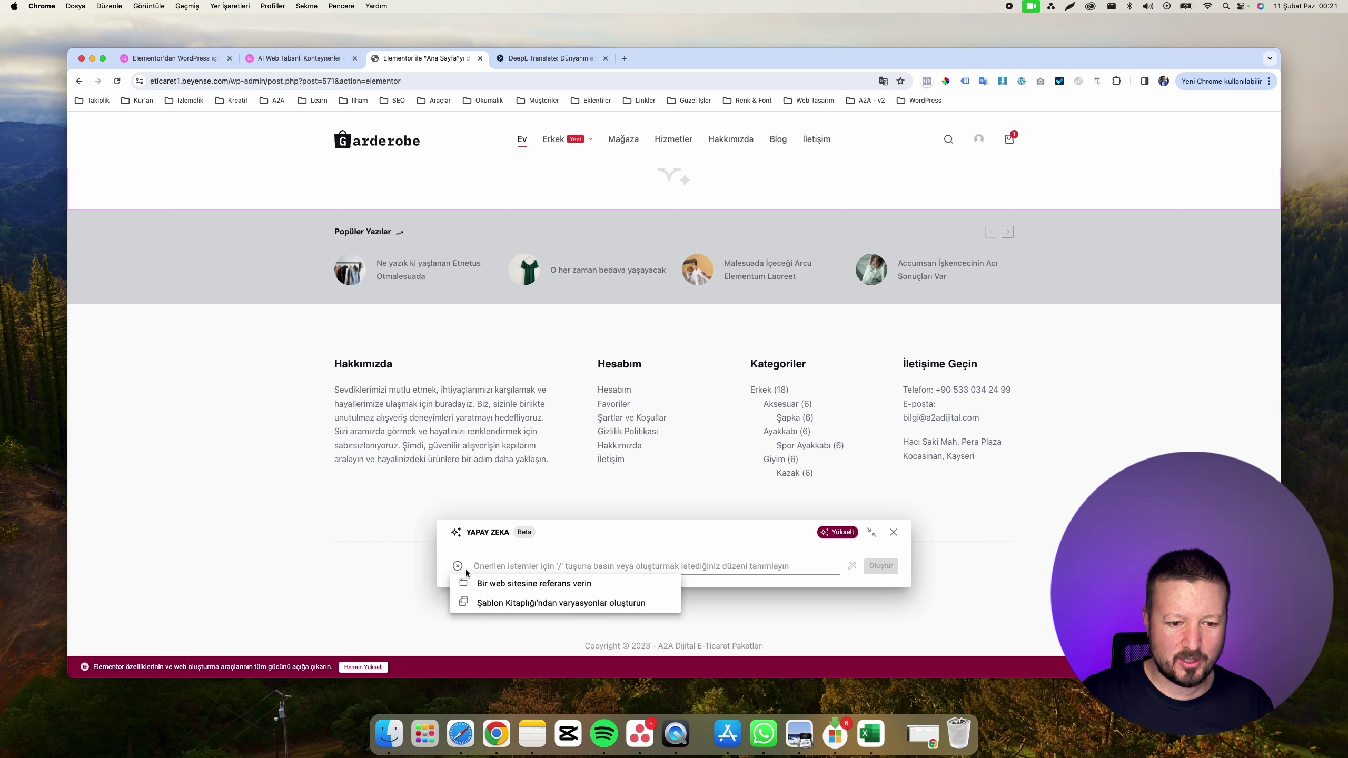
click(508, 604)
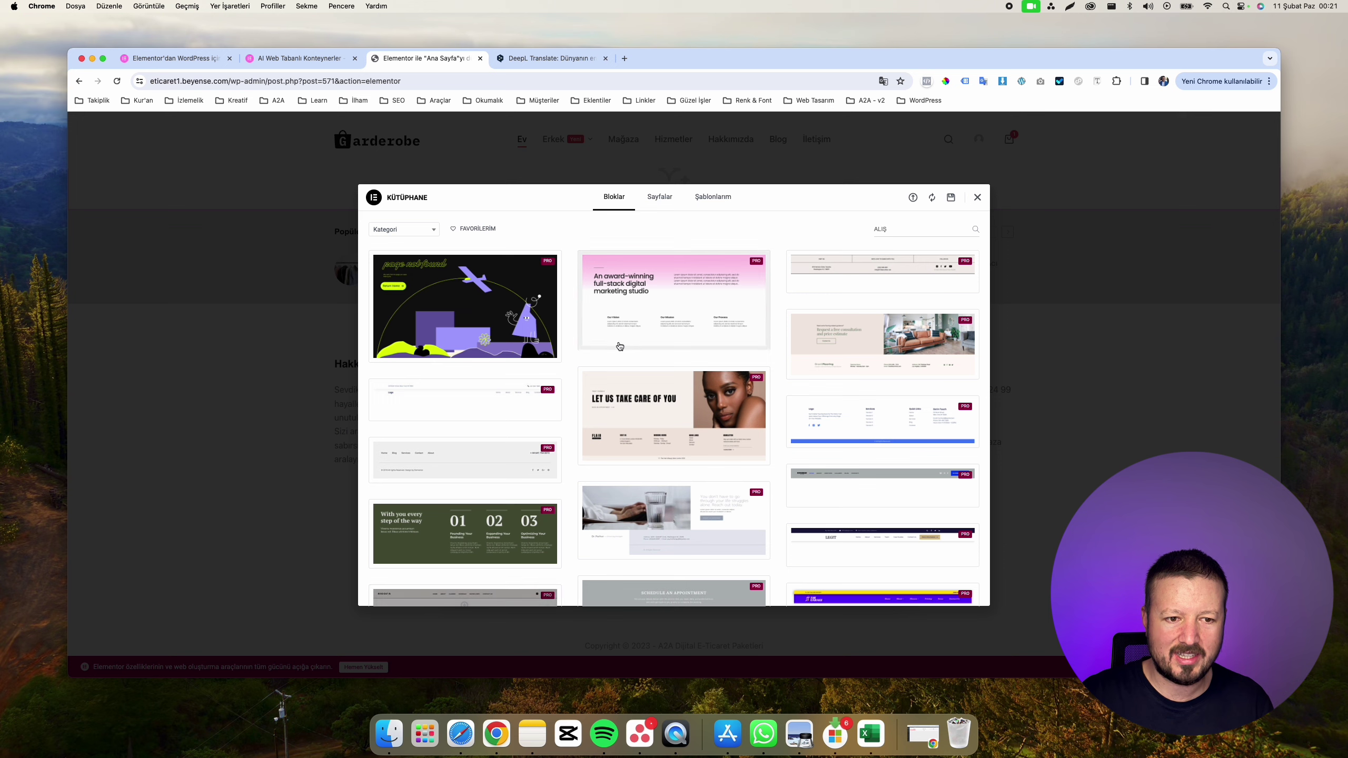
Step: Browse the library's block templates, previewing the boxing block "Be the best you can be" before returning to the list
scroll(614, 350, down, 10)
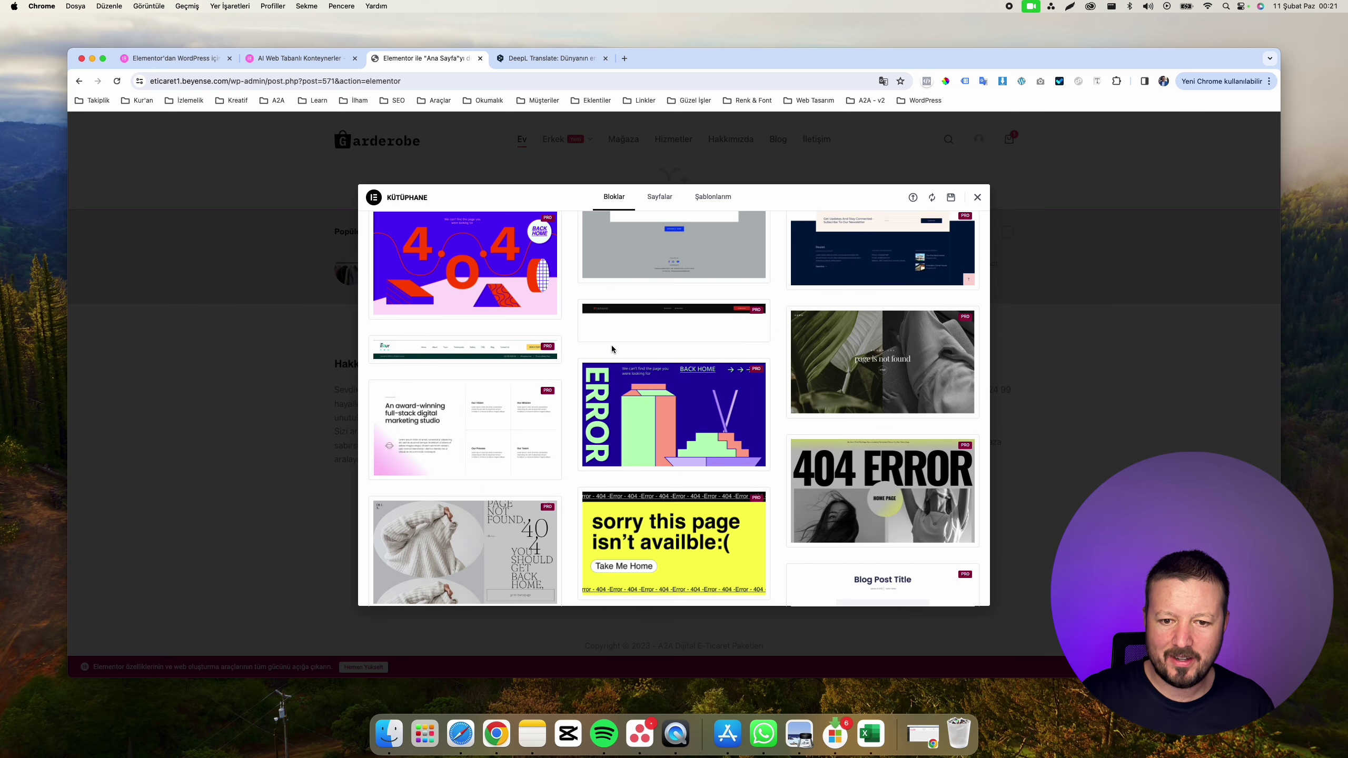
scroll(612, 348, down, 10)
scroll(614, 351, down, 2)
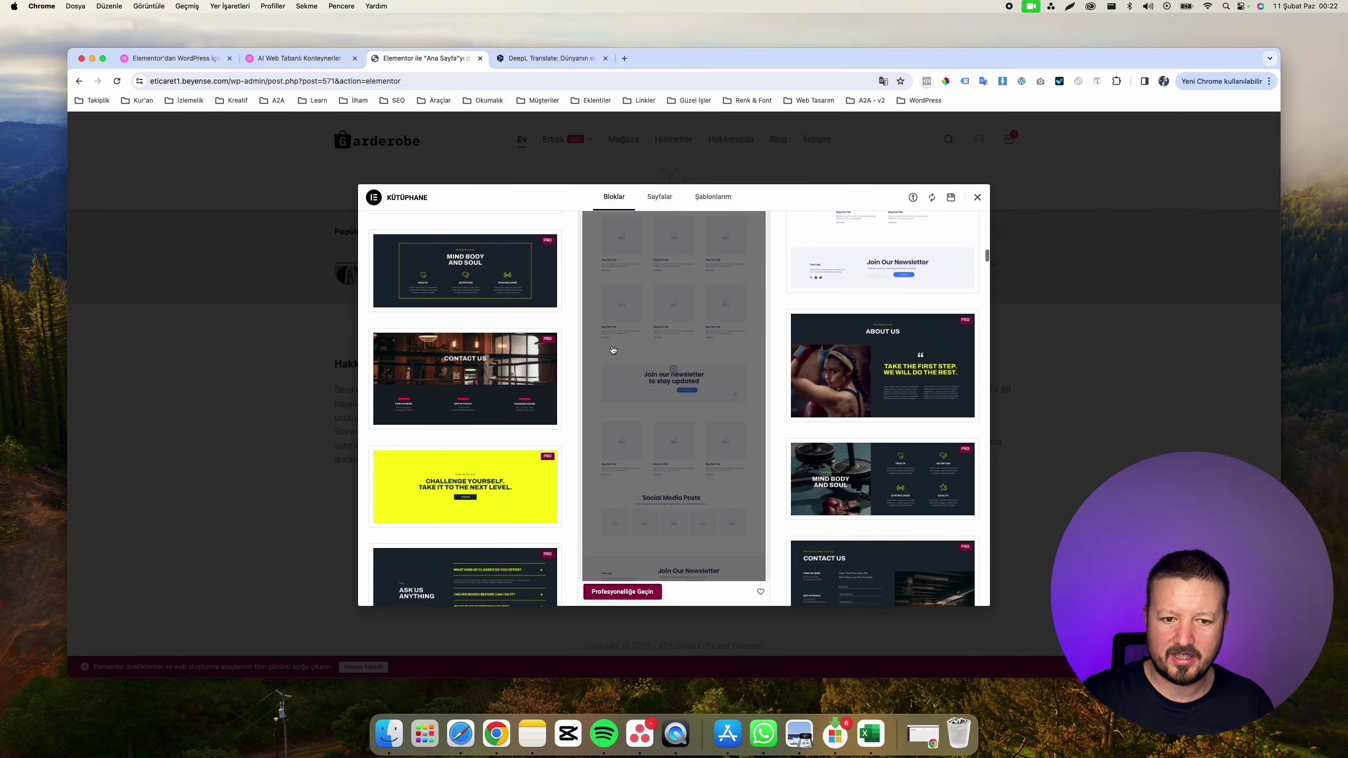
scroll(613, 350, down, 5)
scroll(613, 350, down, 5)
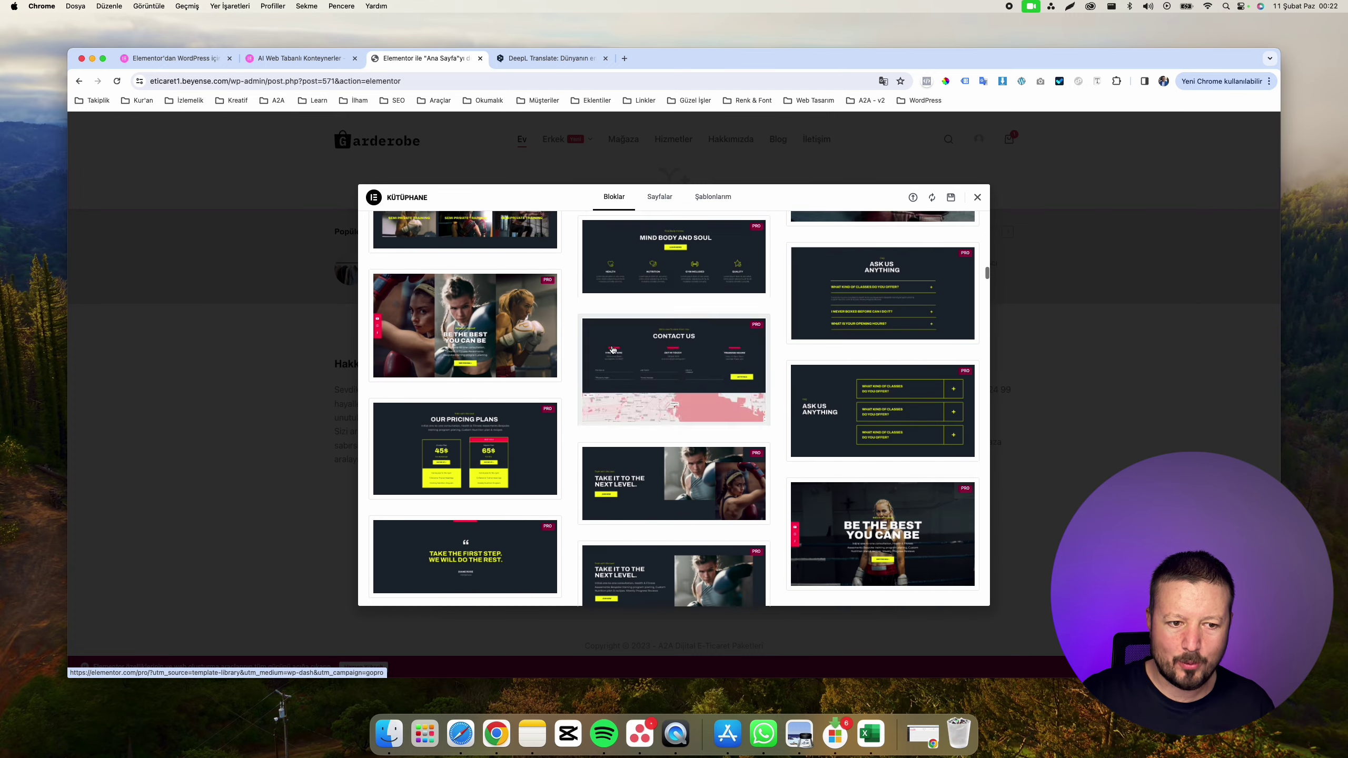
scroll(613, 351, down, 2)
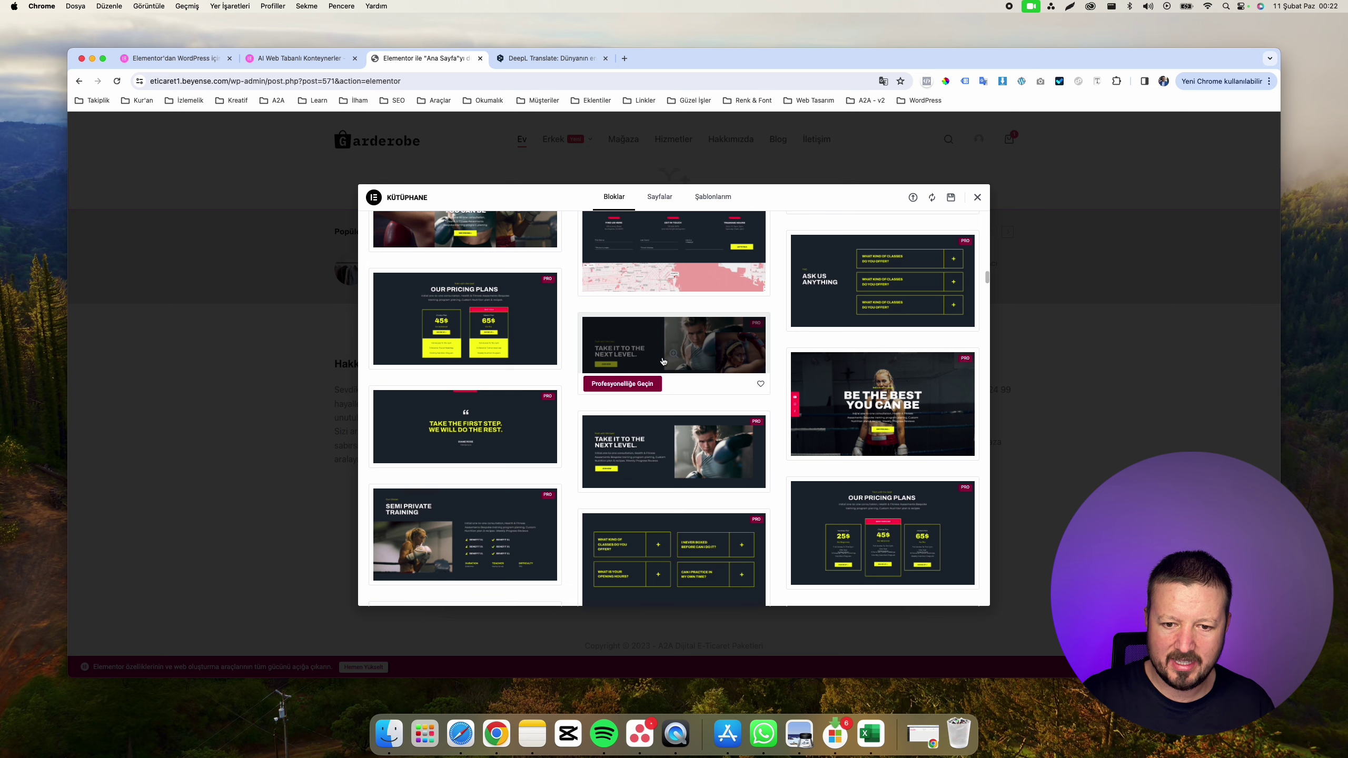
click(916, 391)
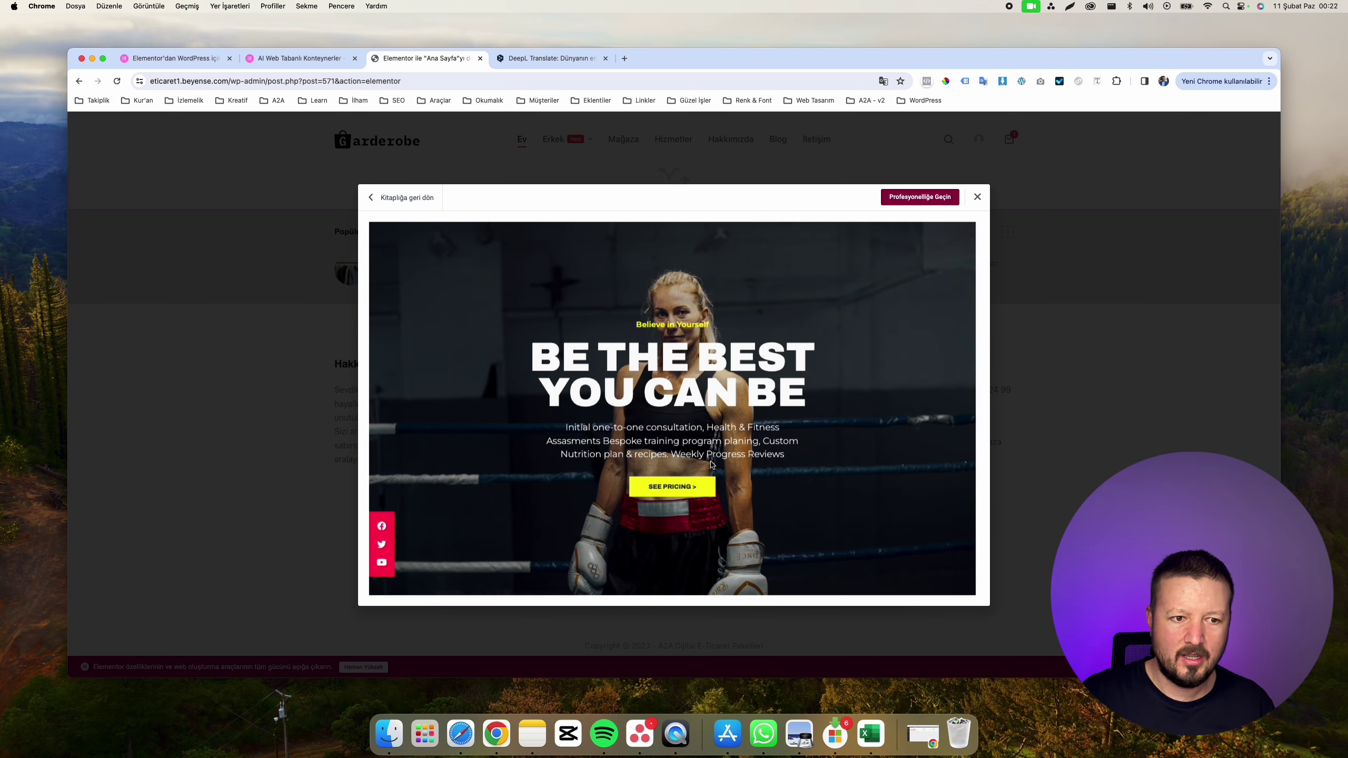
click(401, 198)
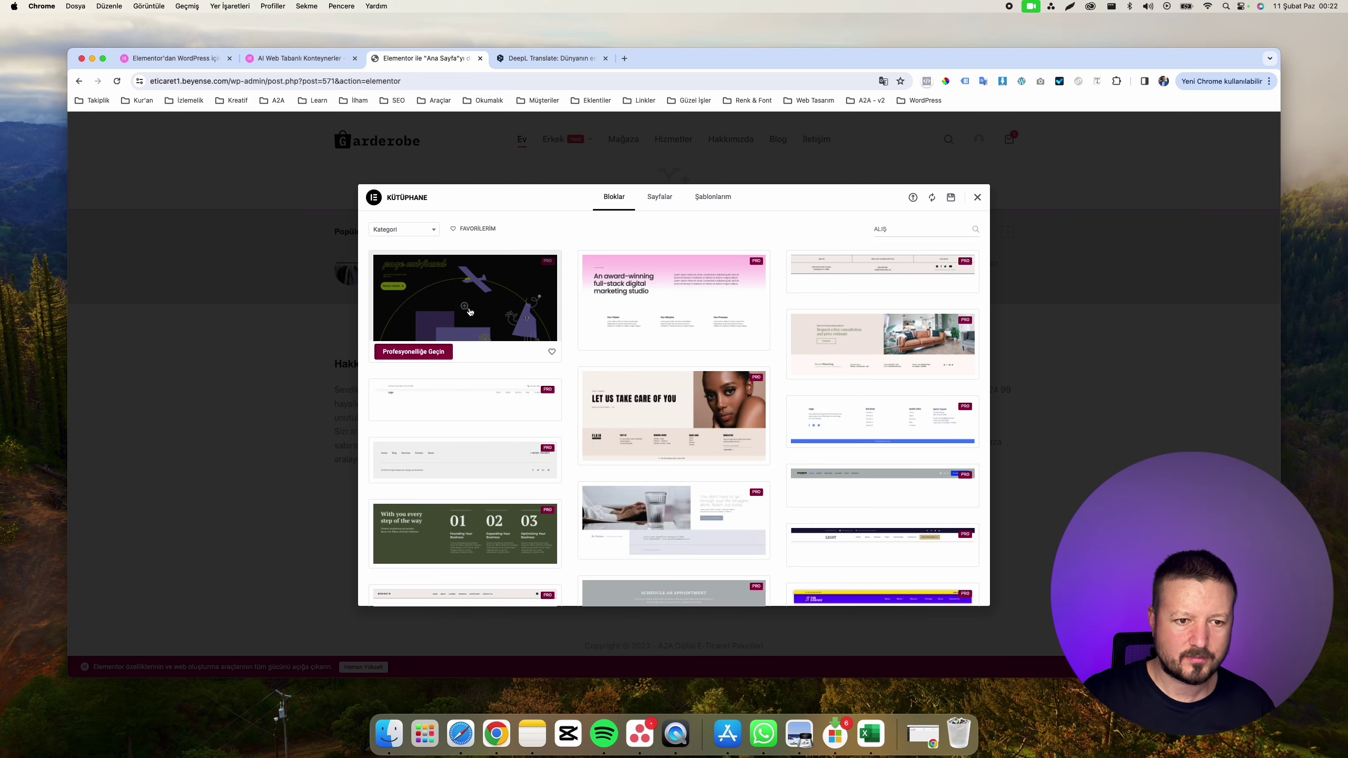
scroll(584, 345, down, 5)
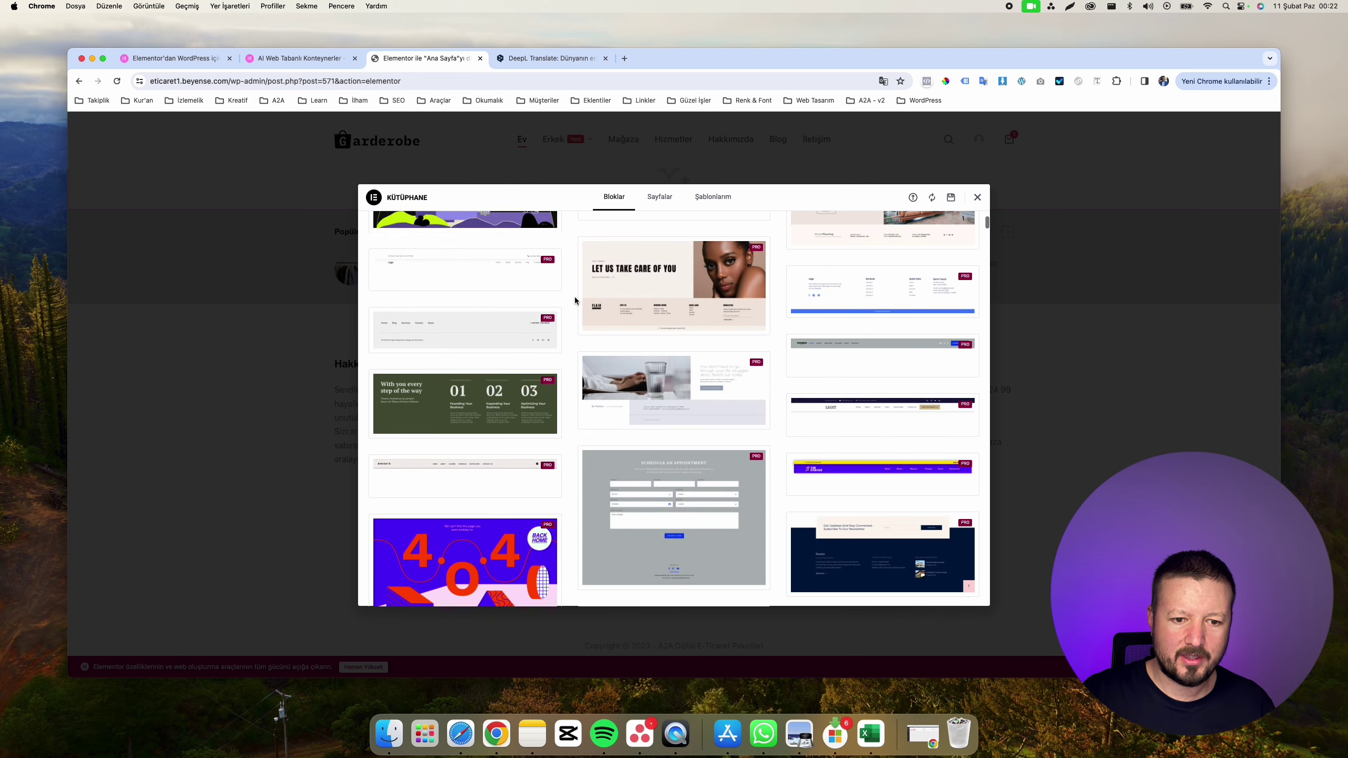